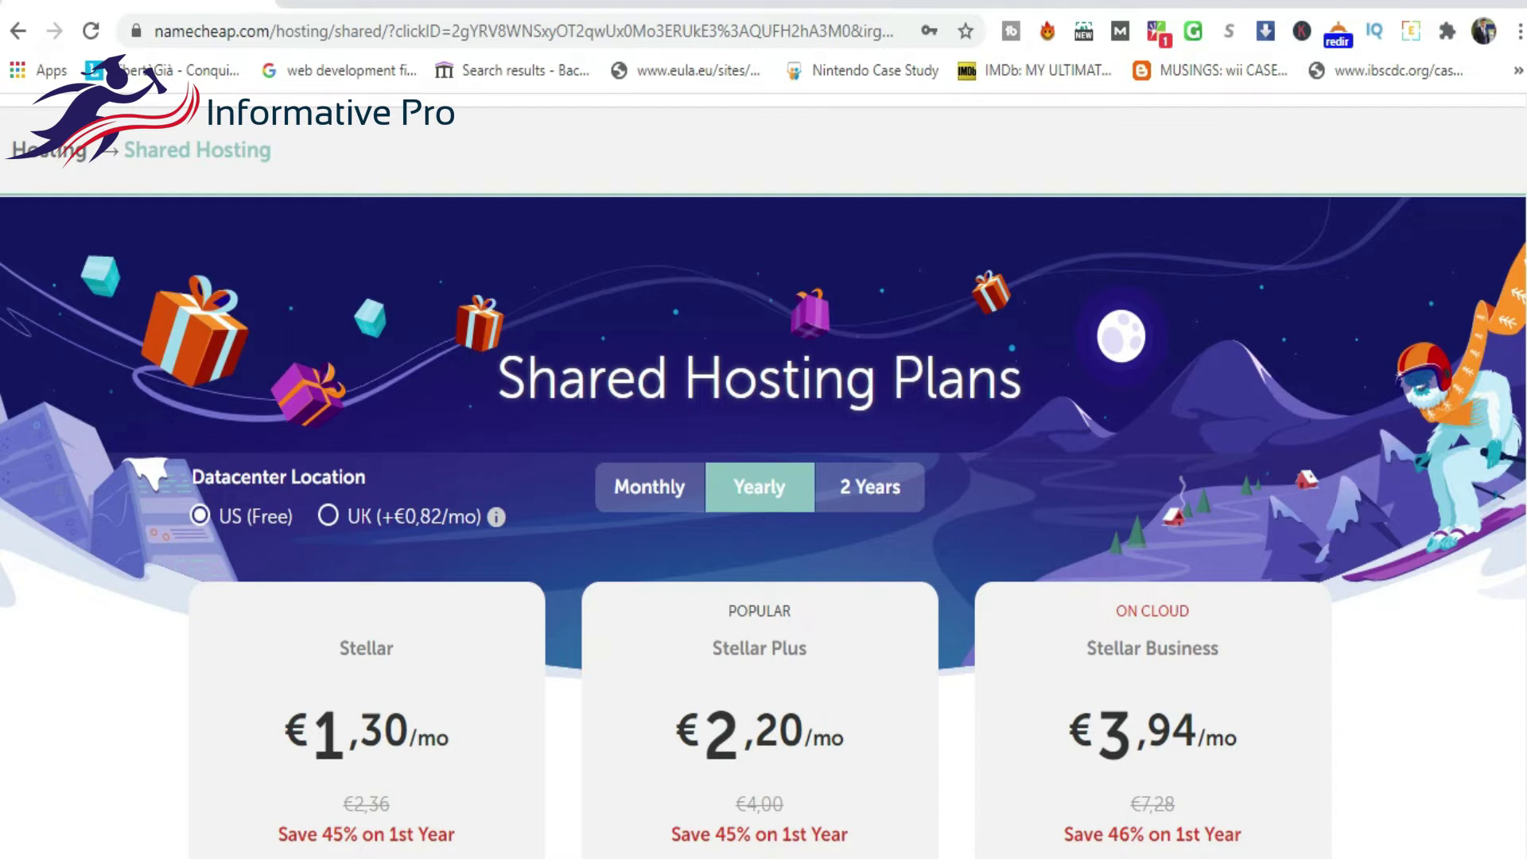
- Compare the shared hosting plan prices under monthly and yearly billing, leaving yearly billing selected
{"action": "scroll", "coordinate": [885, 318], "scroll_direction": "down", "scroll_amount": 8}
{"action": "scroll", "coordinate": [886, 179], "scroll_direction": "up", "scroll_amount": 11}
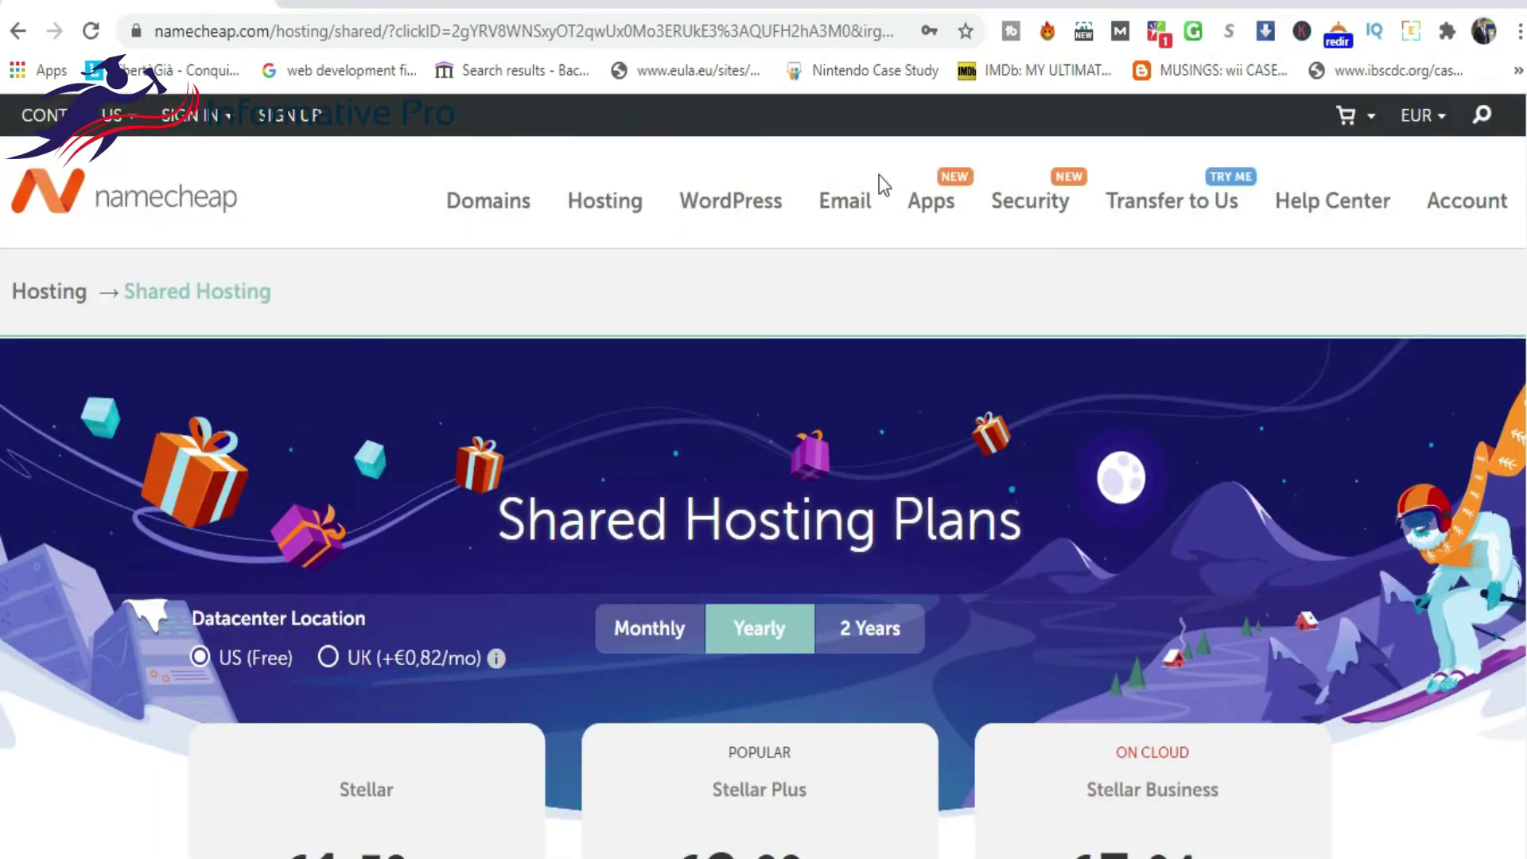
{"action": "scroll", "coordinate": [800, 420], "scroll_direction": "down", "scroll_amount": 5}
{"action": "left_click", "coordinate": [679, 143]}
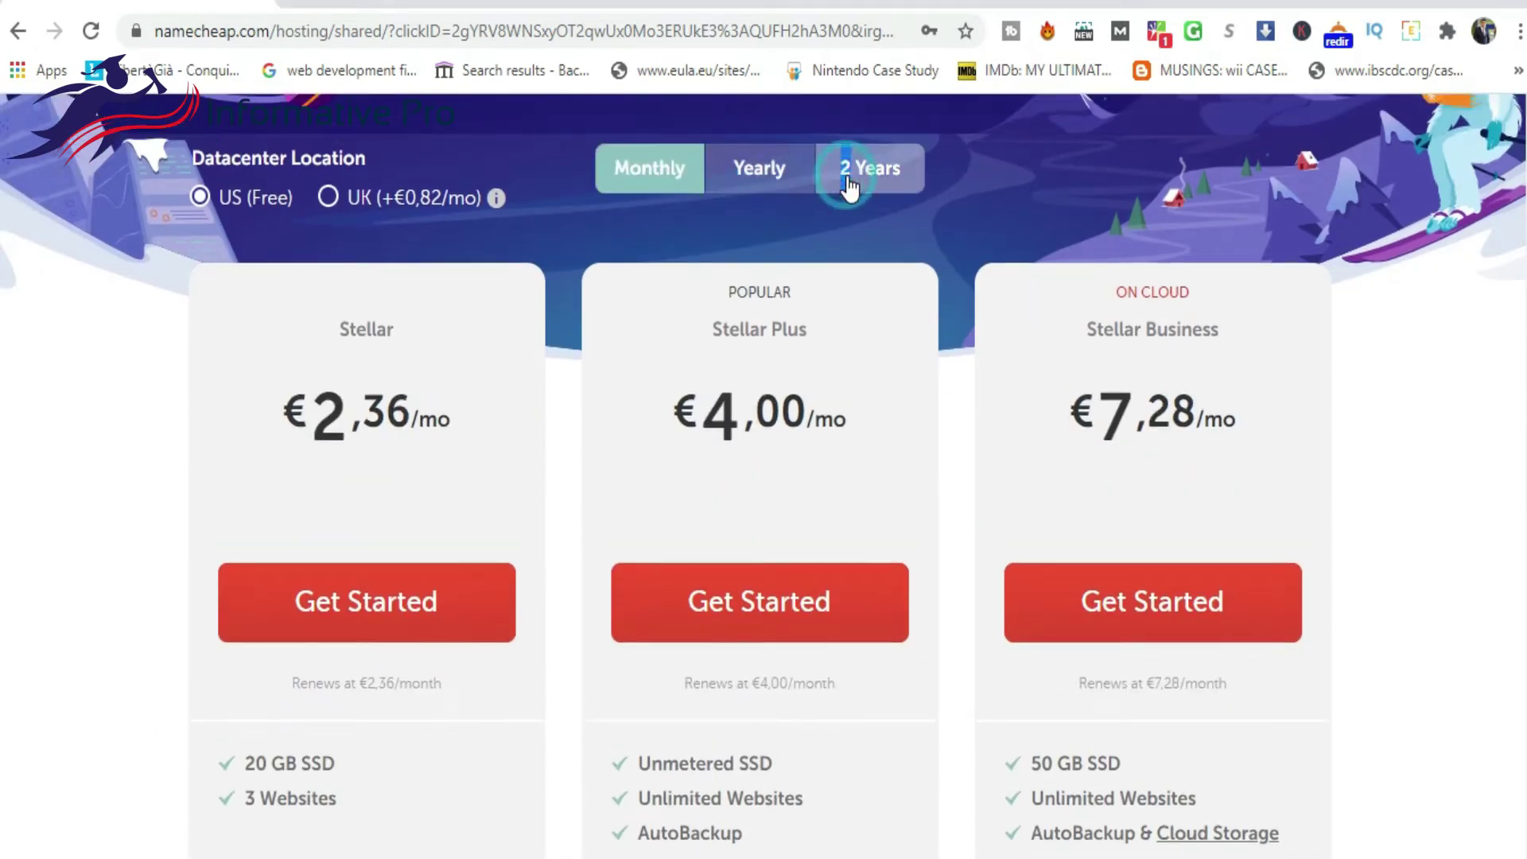
{"action": "left_click", "coordinate": [740, 185]}
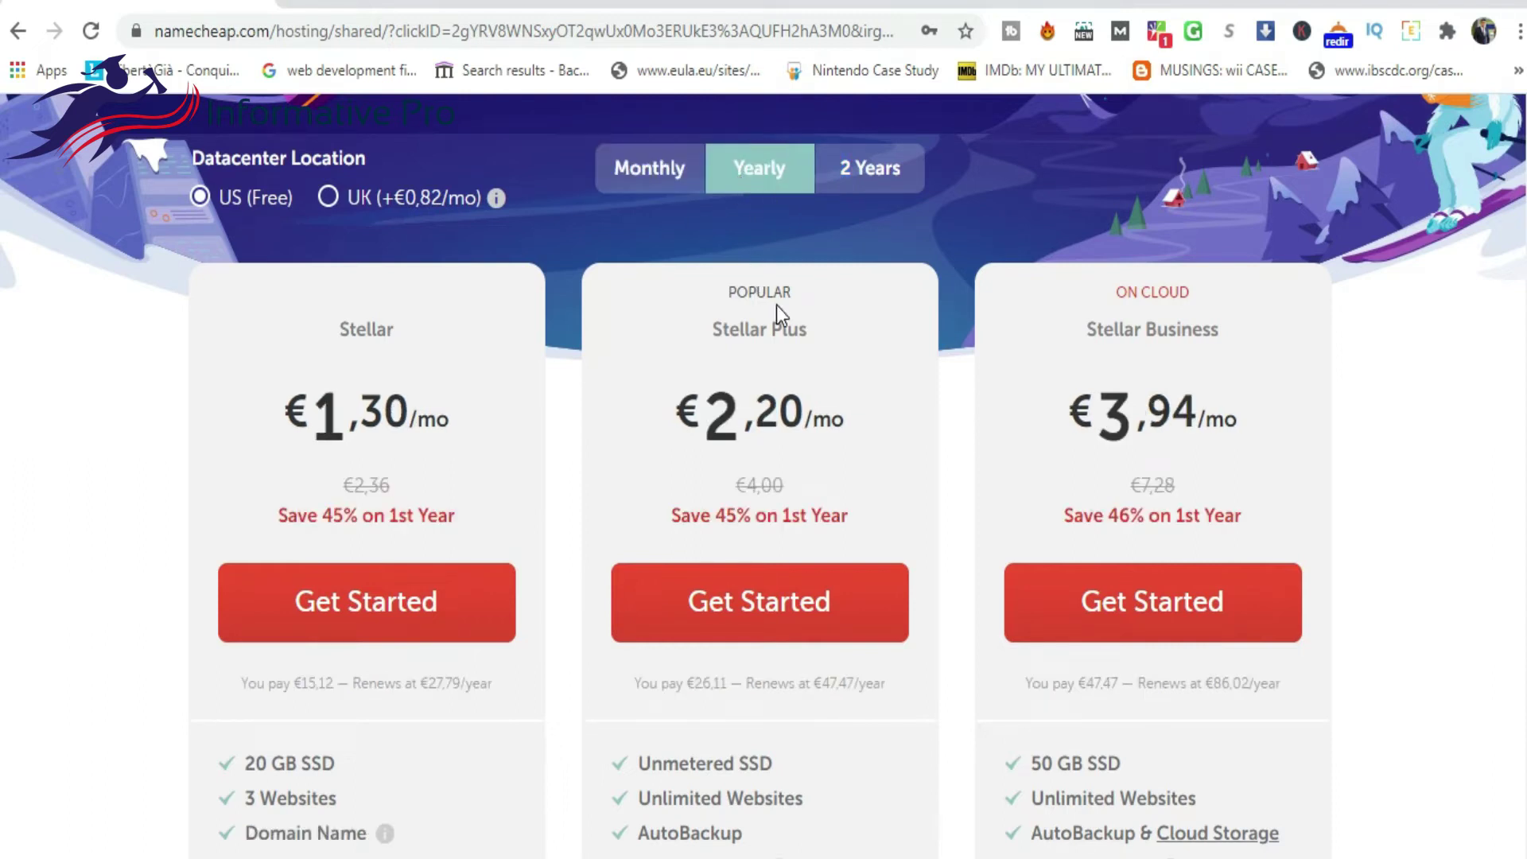
- Compare the SSD storage and website allowances of the Stellar and Stellar Plus plans
{"action": "scroll", "coordinate": [776, 315], "scroll_direction": "down", "scroll_amount": 2}
{"action": "scroll", "coordinate": [776, 324], "scroll_direction": "up", "scroll_amount": 1}
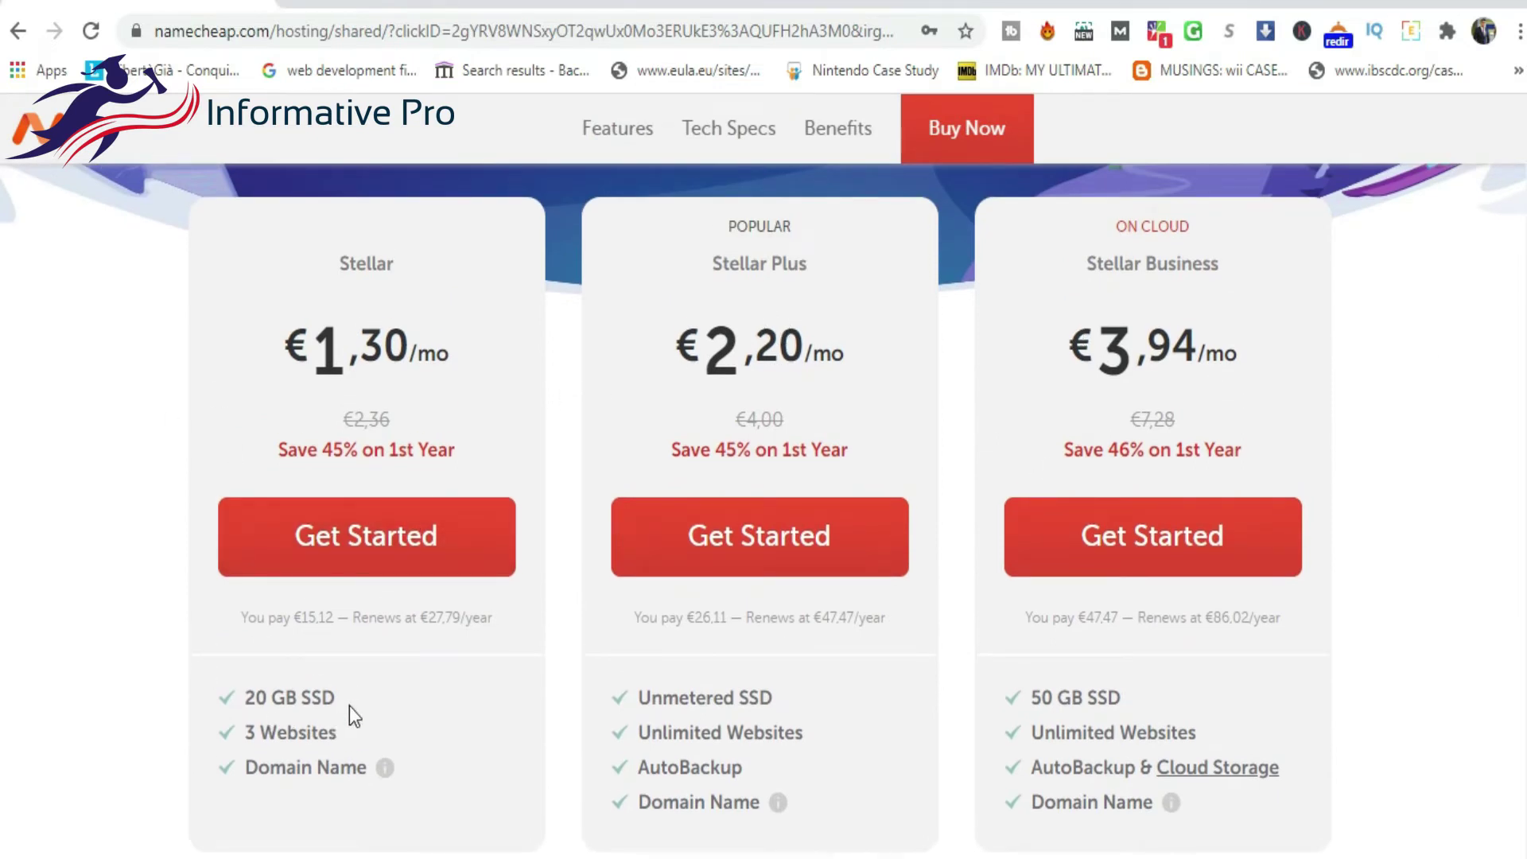
{"action": "left_click_drag", "start_coordinate": [337, 703], "coordinate": [237, 695]}
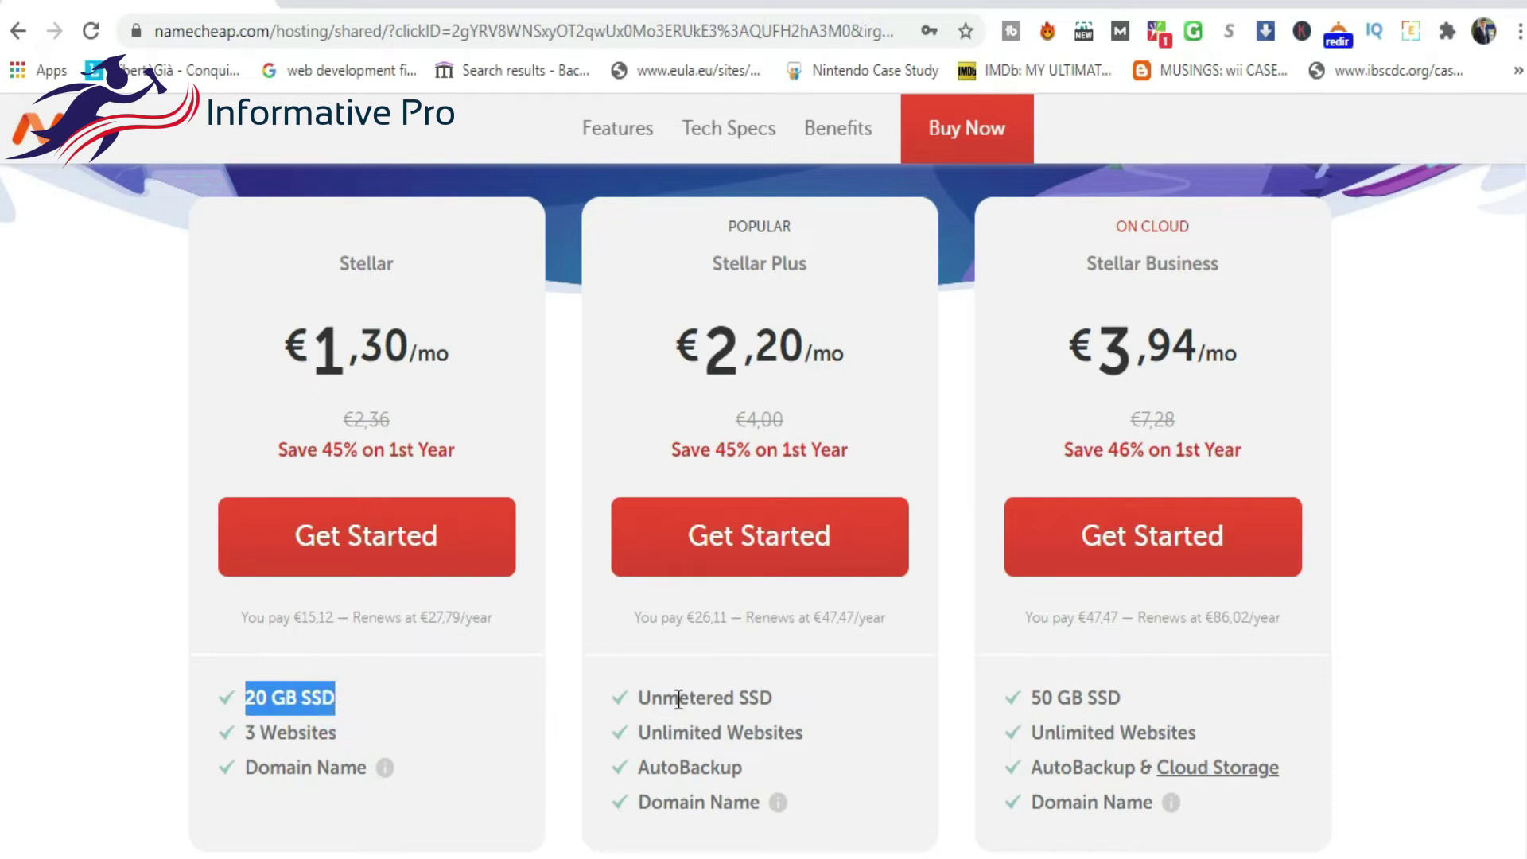
{"action": "left_click_drag", "start_coordinate": [784, 703], "coordinate": [649, 697]}
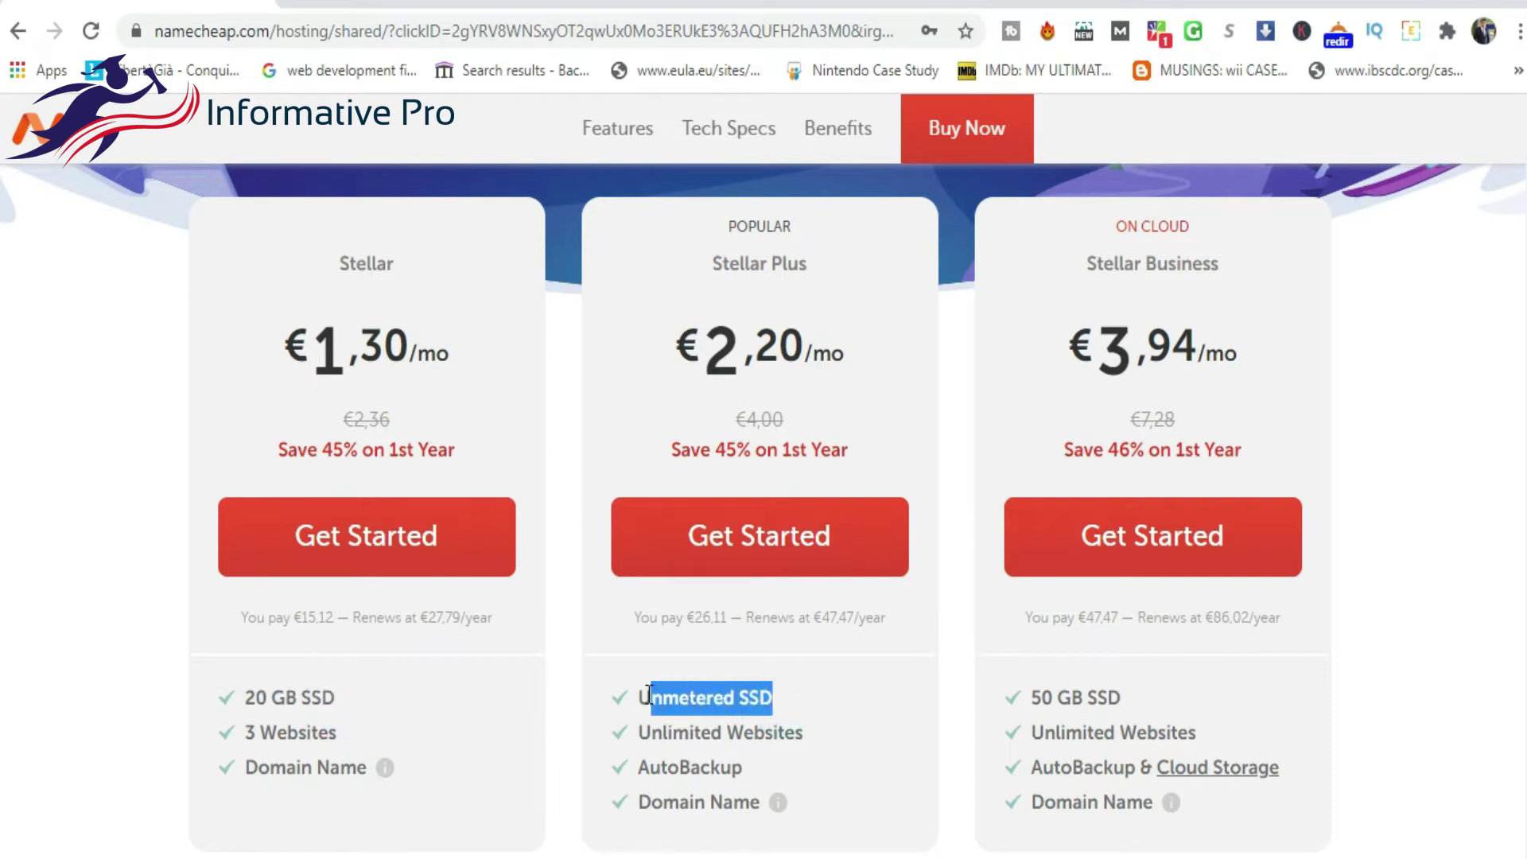
{"action": "left_click_drag", "start_coordinate": [245, 735], "coordinate": [333, 736]}
{"action": "scroll", "coordinate": [382, 509], "scroll_direction": "down", "scroll_amount": 3}
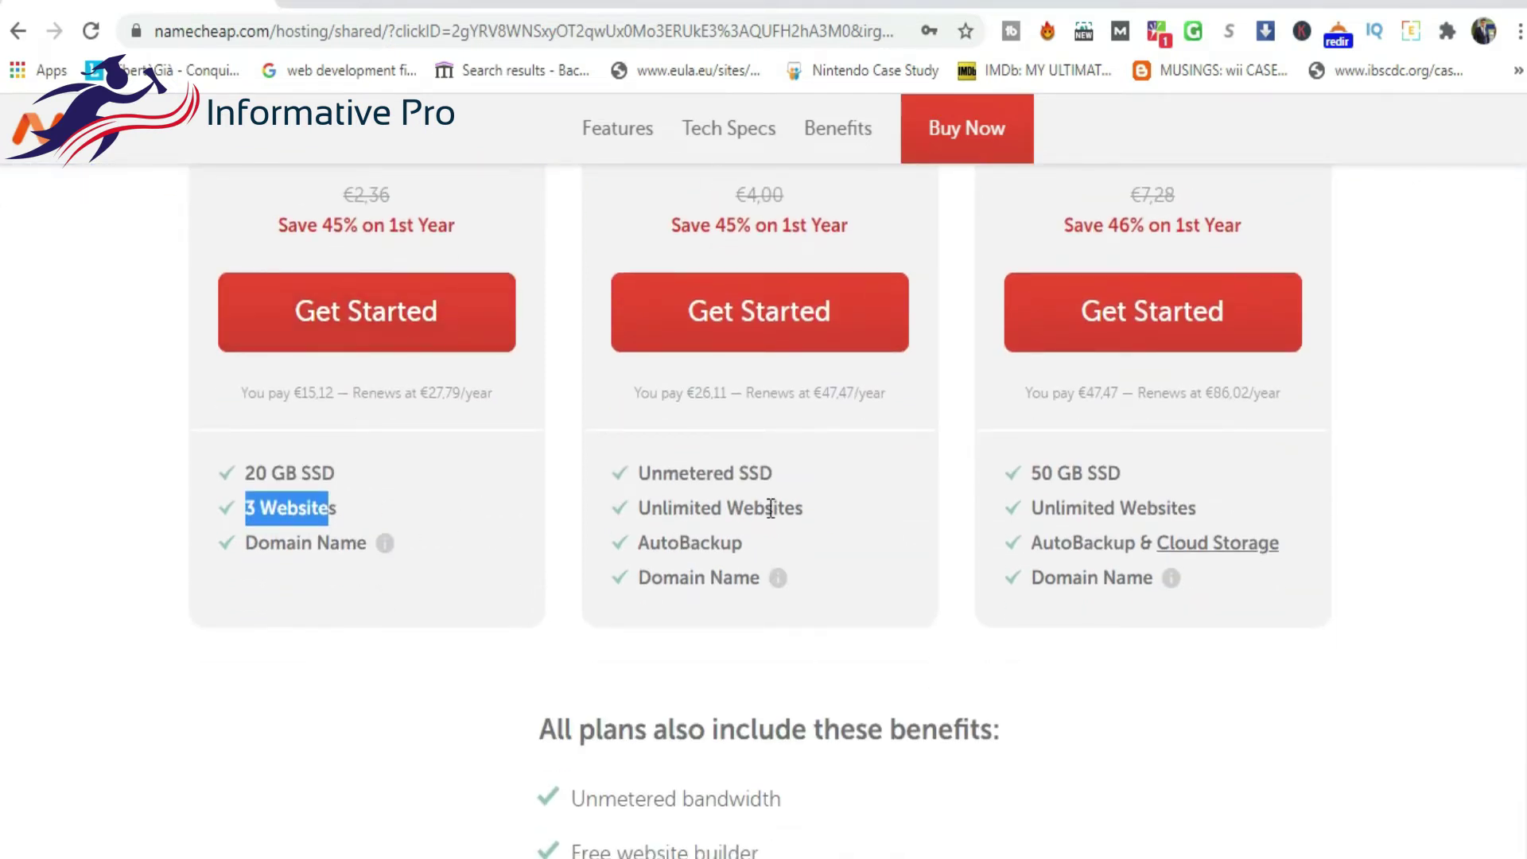
{"action": "left_click_drag", "start_coordinate": [806, 508], "coordinate": [644, 513]}
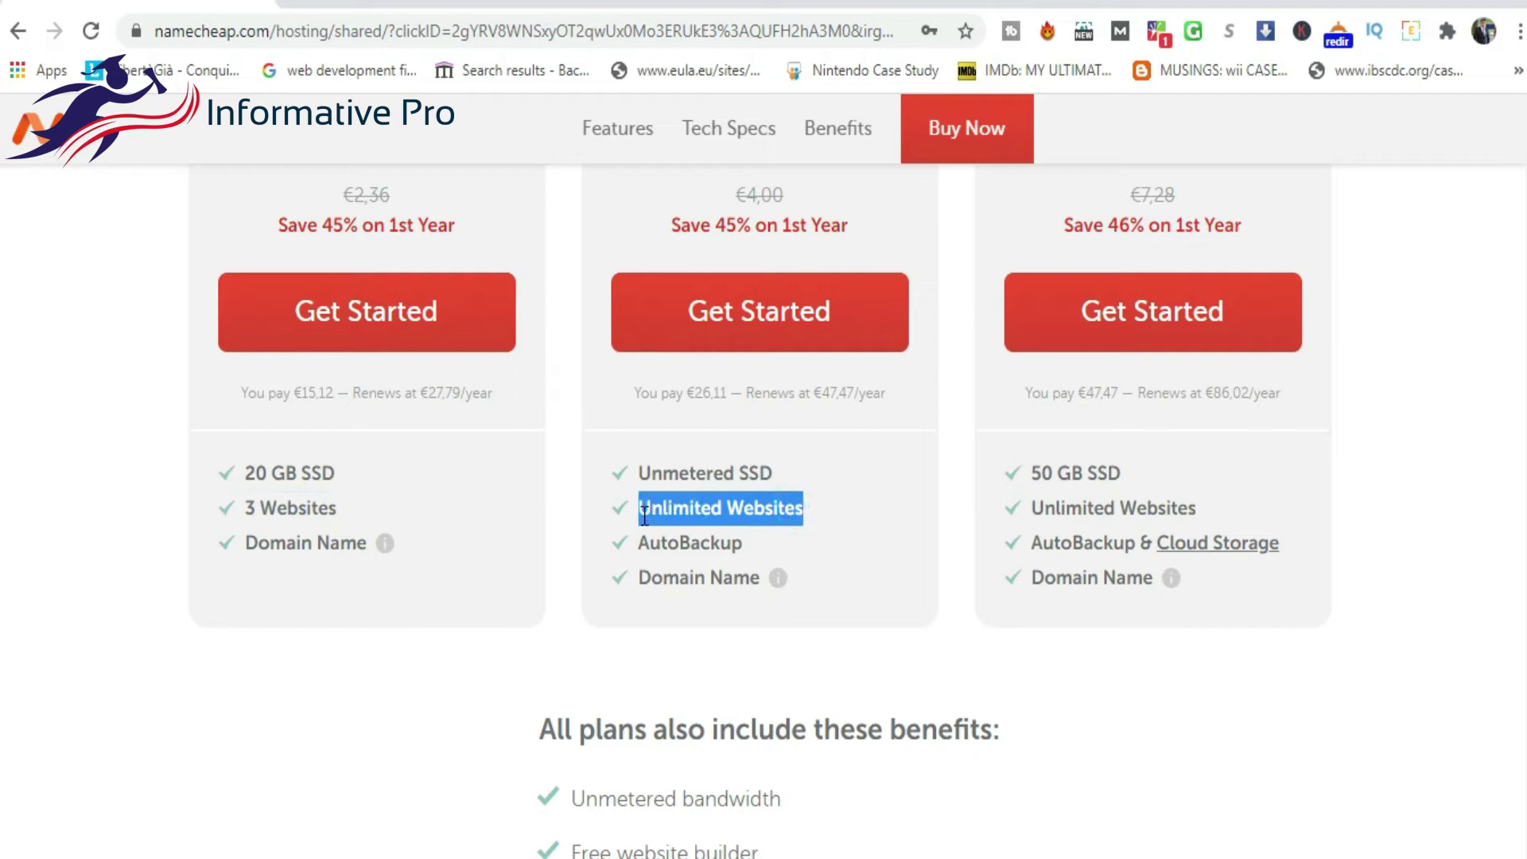
{"action": "scroll", "coordinate": [644, 515], "scroll_direction": "up", "scroll_amount": 4}
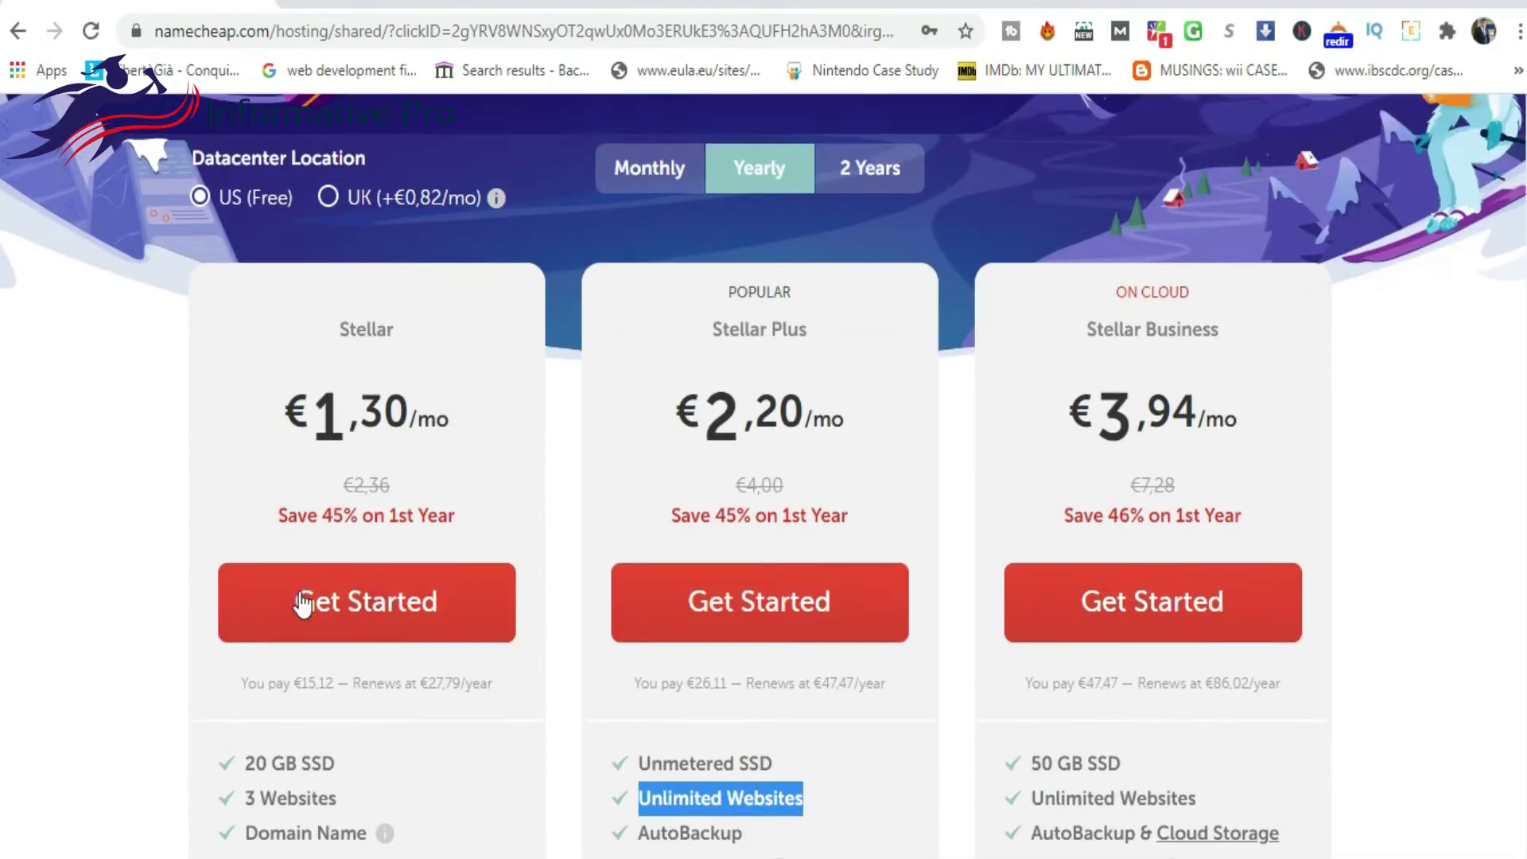
- Review the Stellar plan's feature list and its yearly price against the other shared hosting plans
{"action": "scroll", "coordinate": [368, 461], "scroll_direction": "down", "scroll_amount": 4}
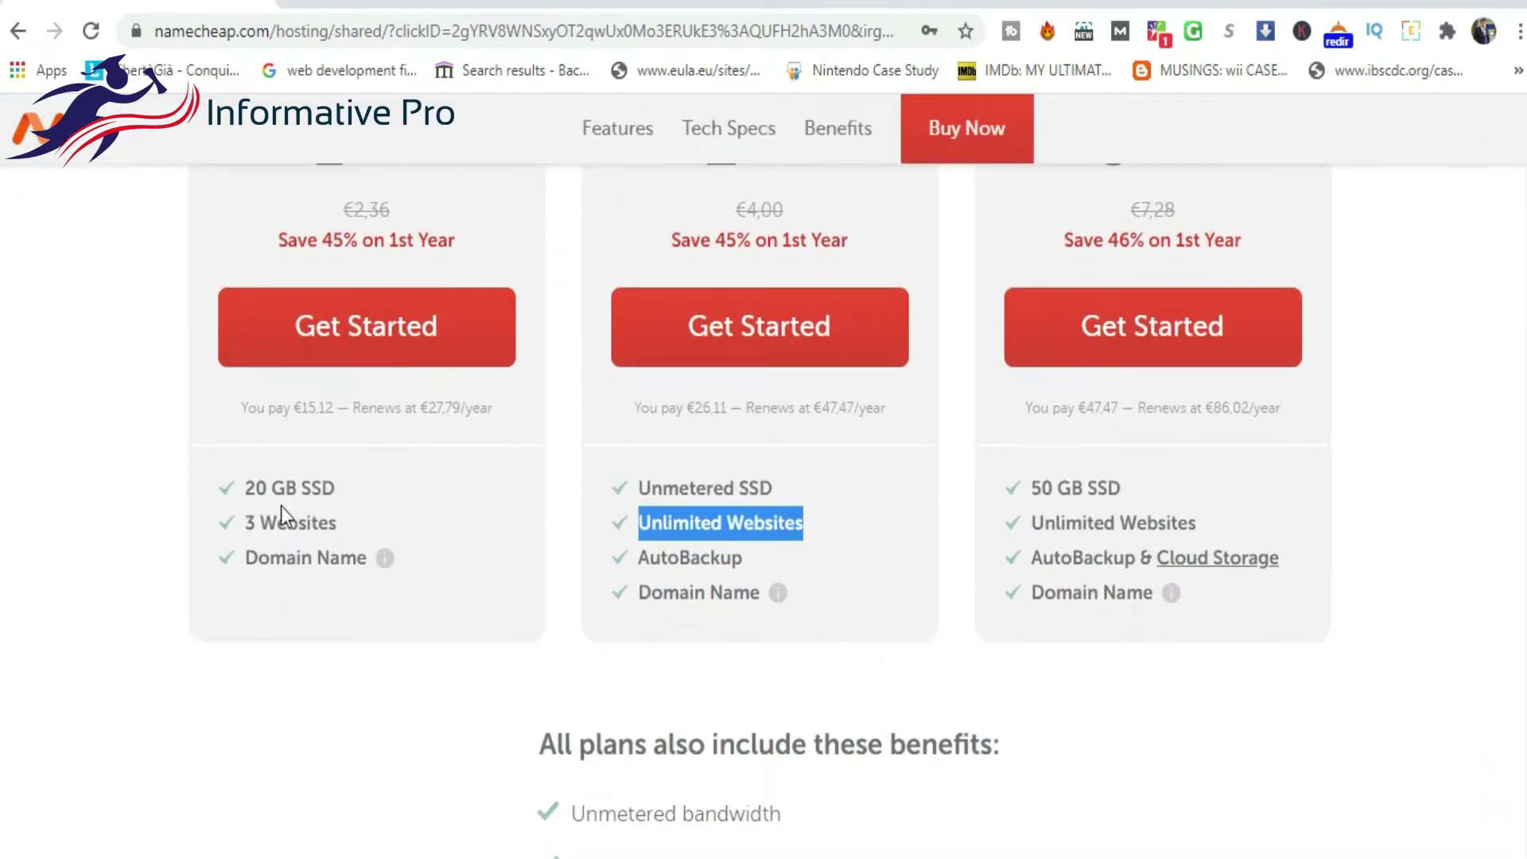
{"action": "left_click", "coordinate": [415, 565]}
{"action": "left_click_drag", "start_coordinate": [267, 509], "coordinate": [227, 493]}
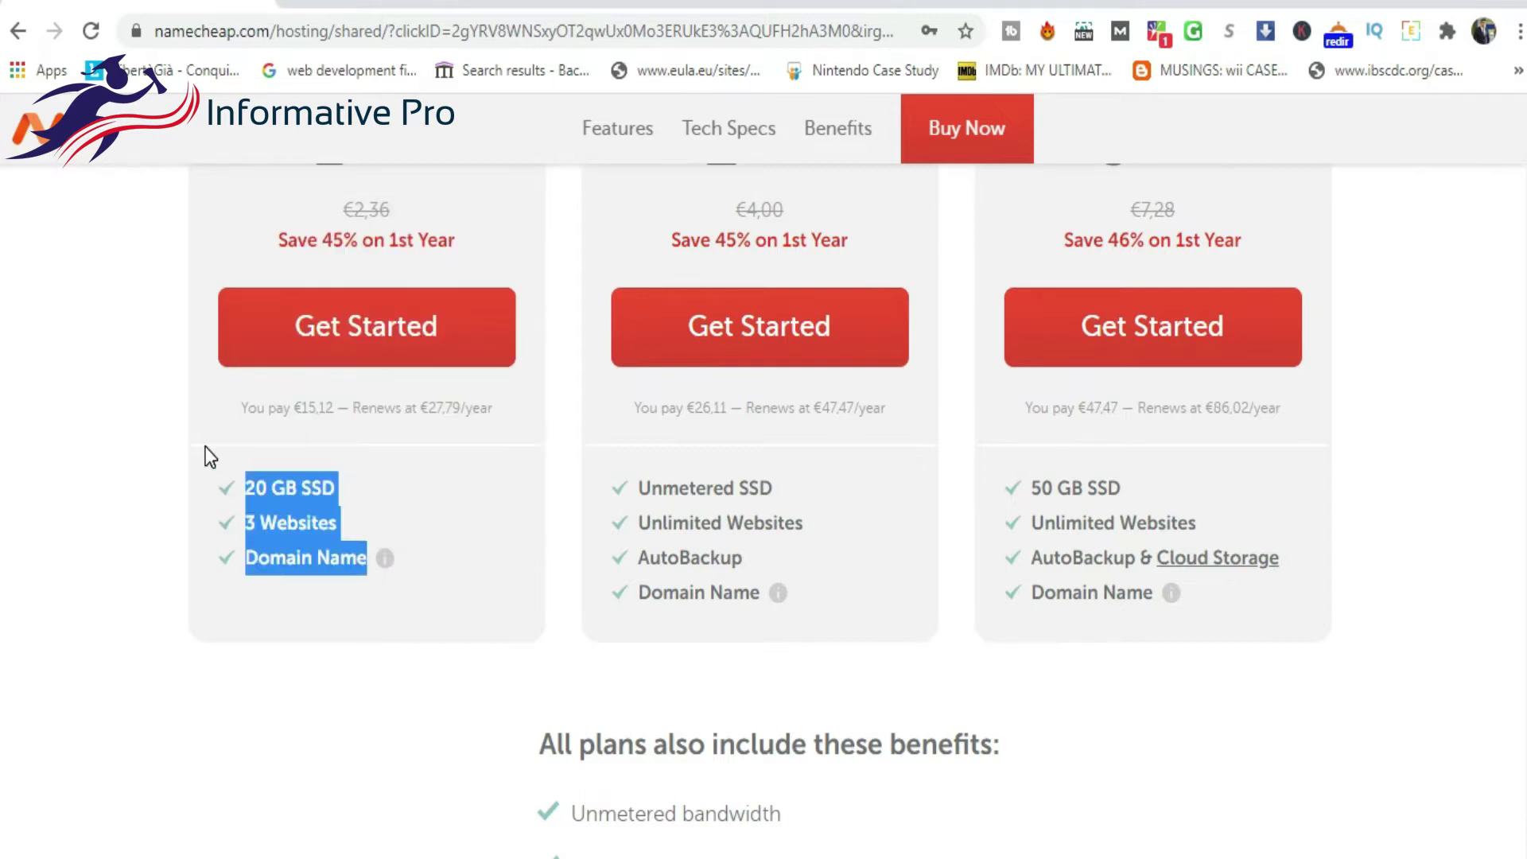
{"action": "left_click", "coordinate": [175, 413]}
{"action": "scroll", "coordinate": [180, 426], "scroll_direction": "up", "scroll_amount": 5}
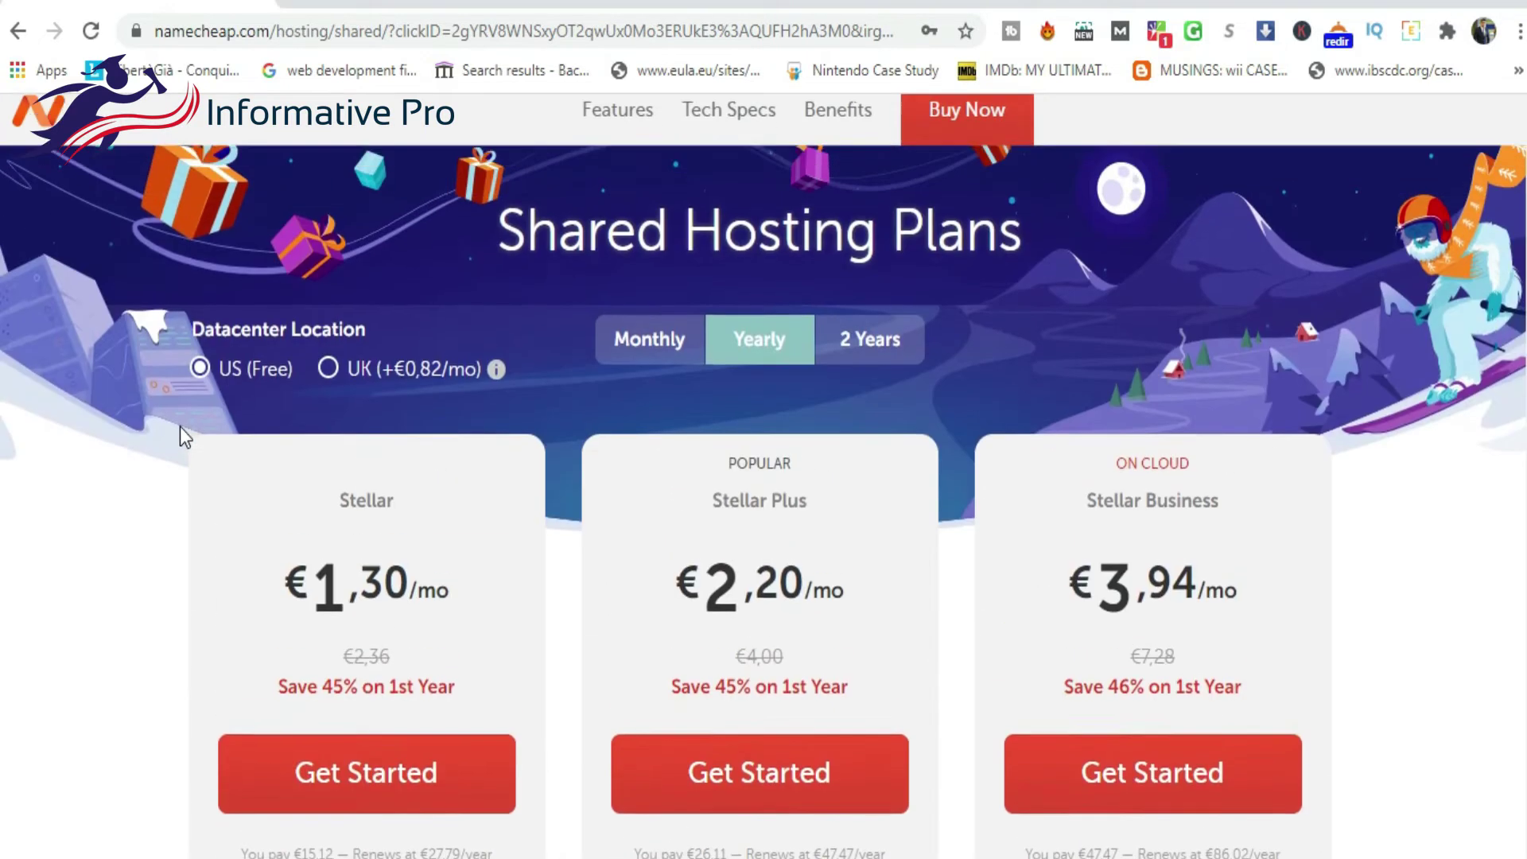
{"action": "scroll", "coordinate": [180, 426], "scroll_direction": "down", "scroll_amount": 5}
{"action": "scroll", "coordinate": [311, 436], "scroll_direction": "up", "scroll_amount": 3}
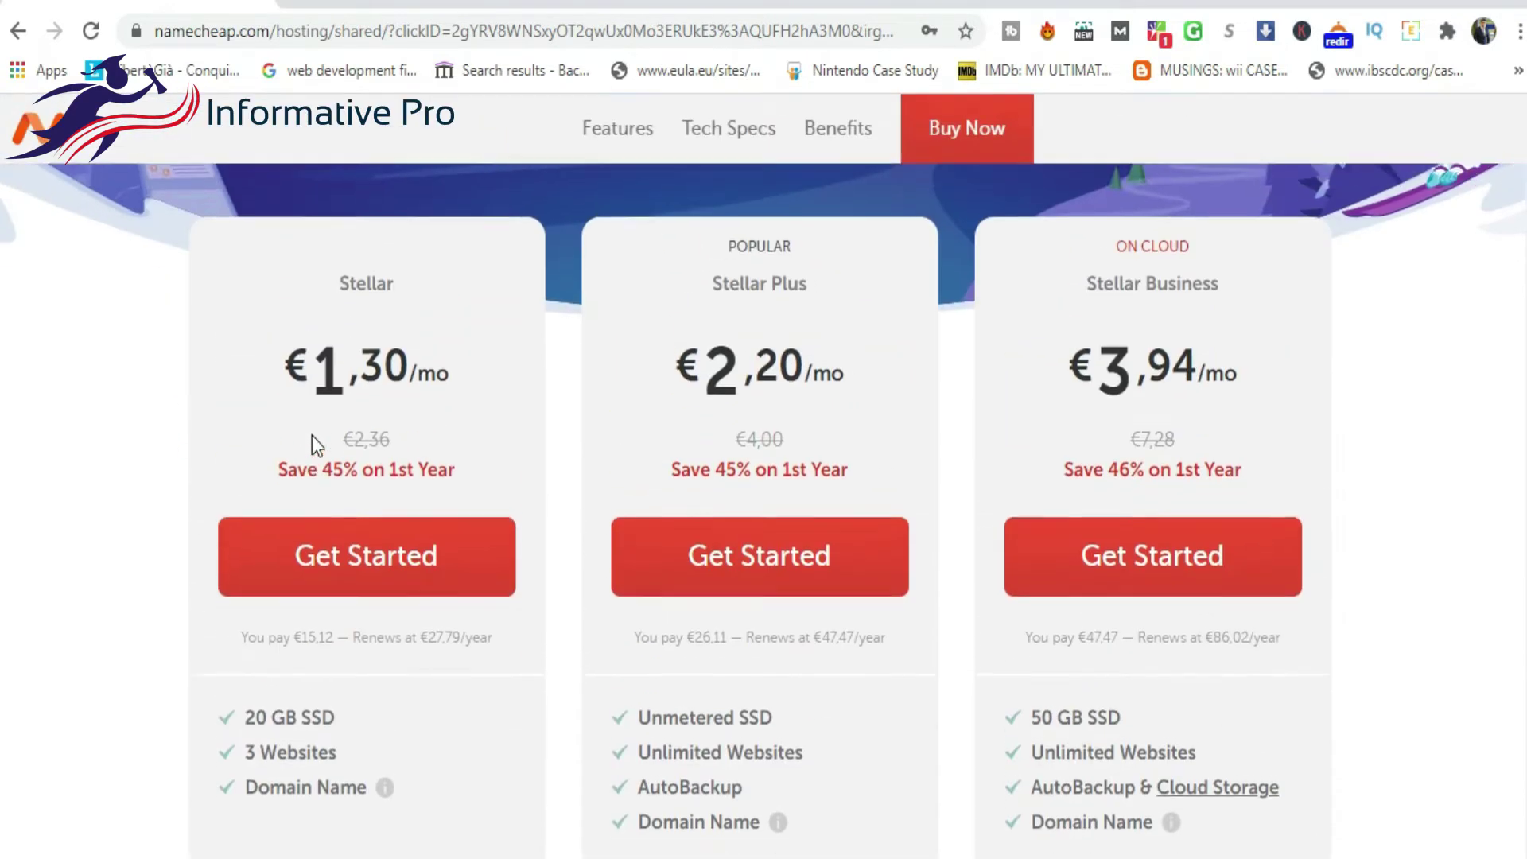
{"action": "scroll", "coordinate": [314, 443], "scroll_direction": "down", "scroll_amount": 2}
{"action": "scroll", "coordinate": [313, 437], "scroll_direction": "up", "scroll_amount": 1}
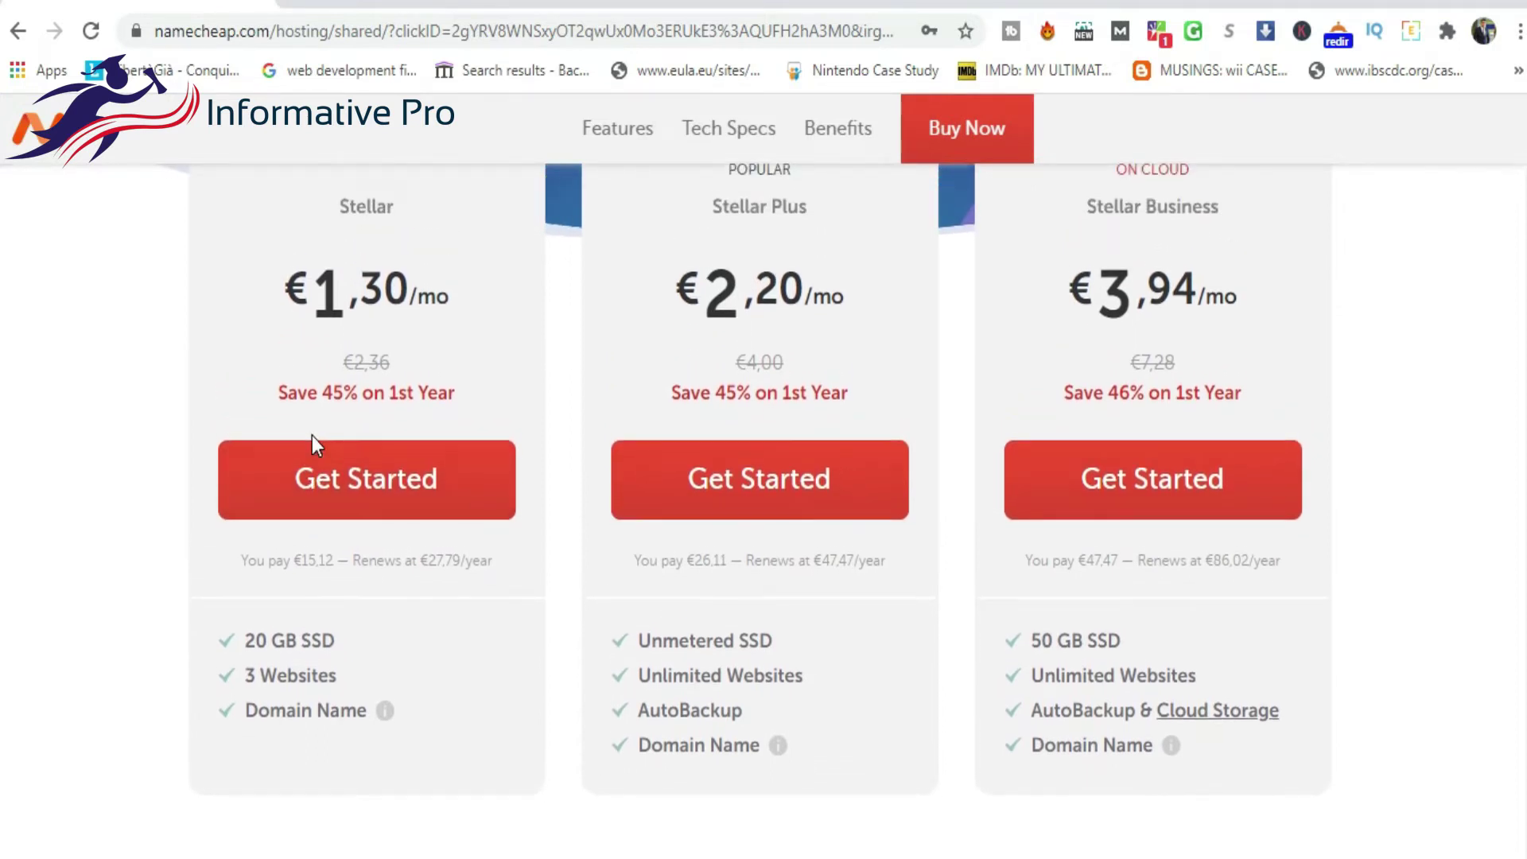
{"action": "scroll", "coordinate": [312, 436], "scroll_direction": "down", "scroll_amount": 1}
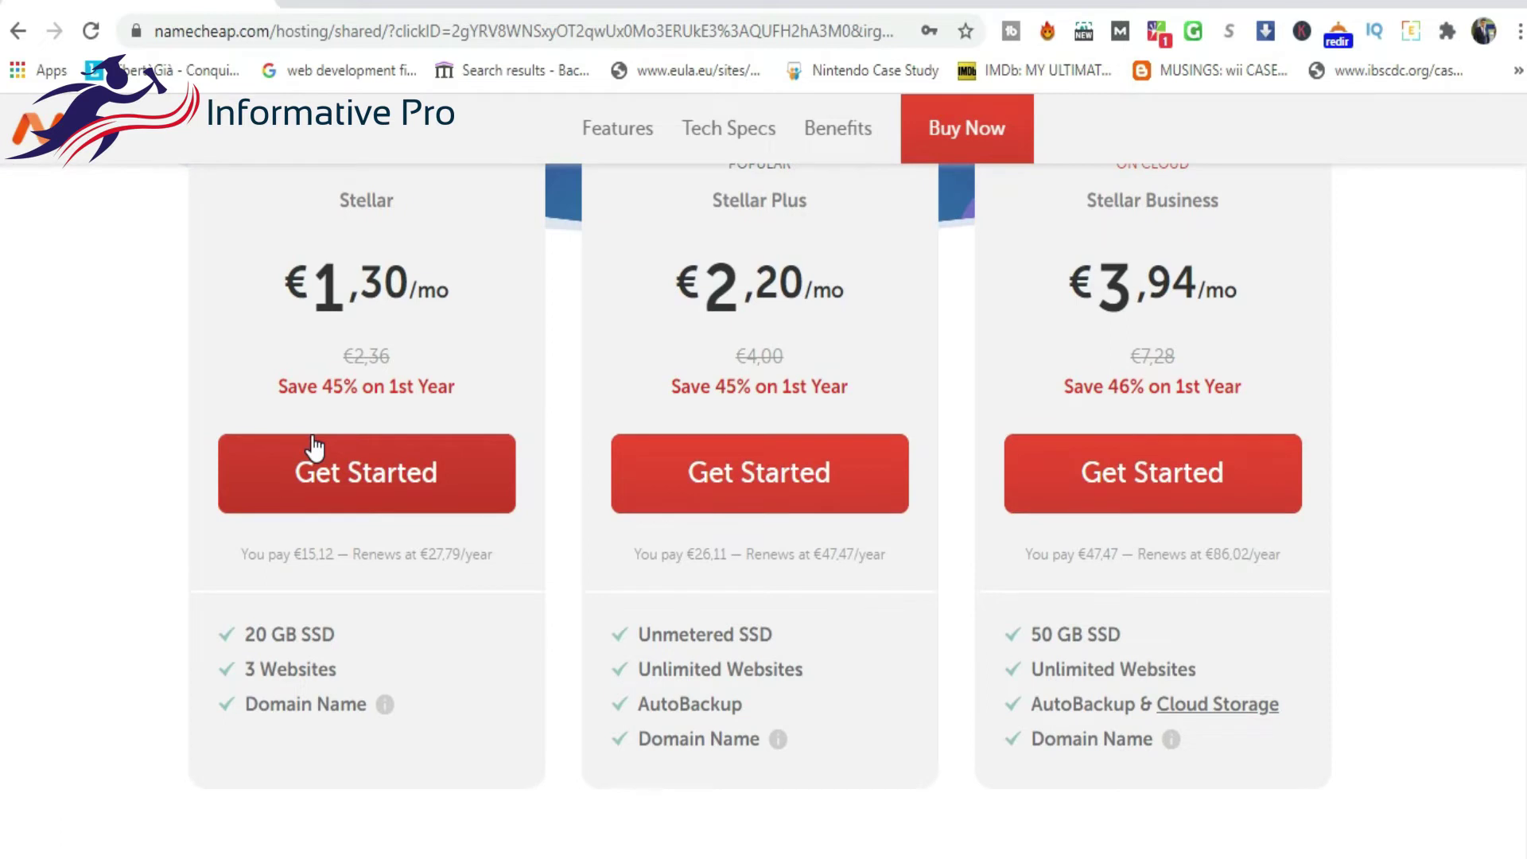
{"action": "scroll", "coordinate": [312, 443], "scroll_direction": "up", "scroll_amount": 2}
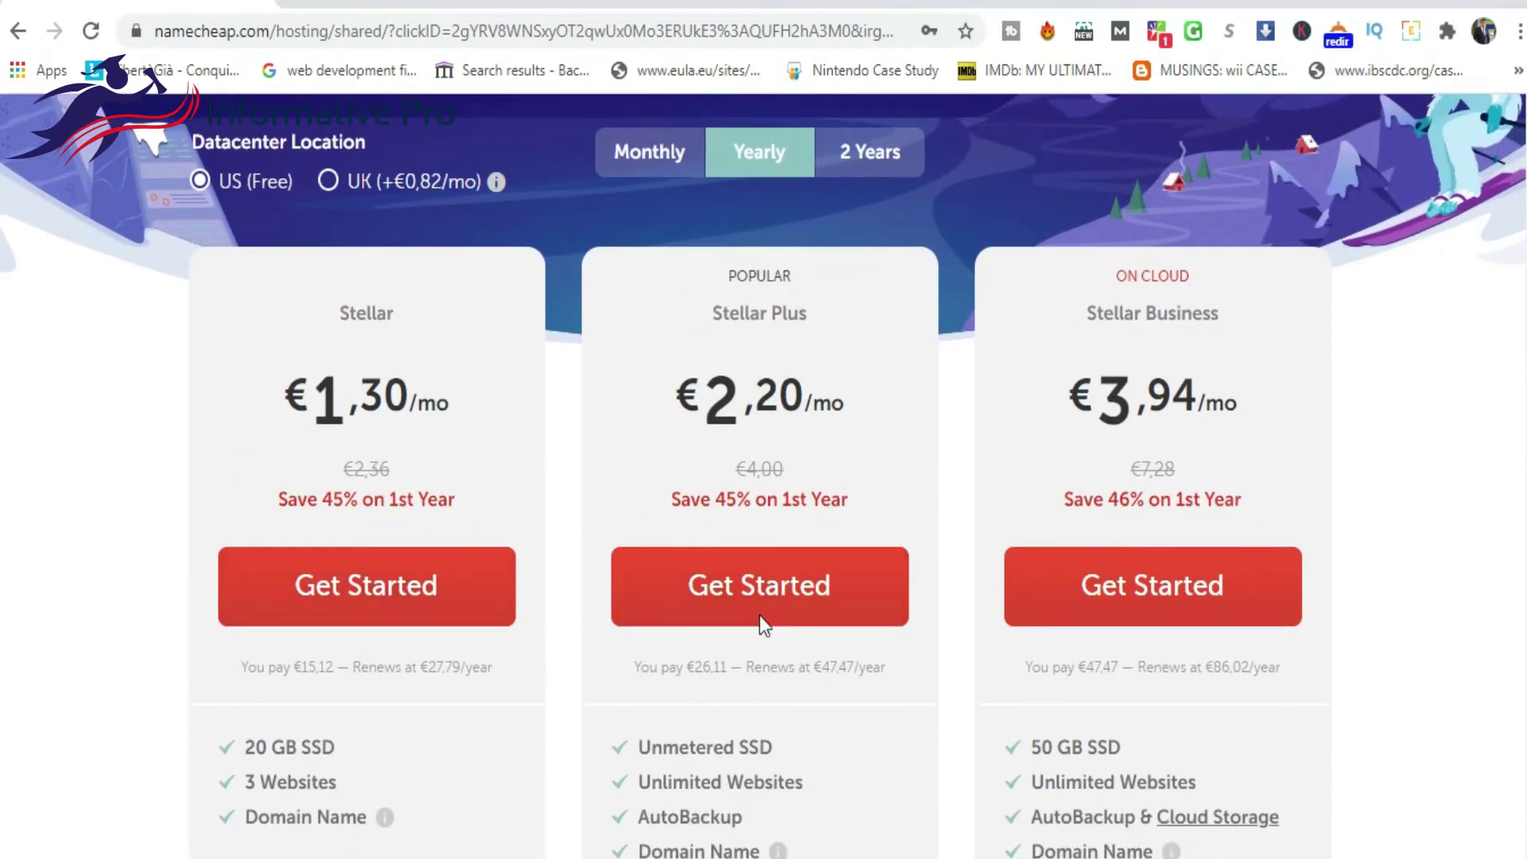
- Examine the Stellar Plus price and first-year discount, and read the benefits included in all plans
{"action": "left_click_drag", "start_coordinate": [691, 338], "coordinate": [833, 517]}
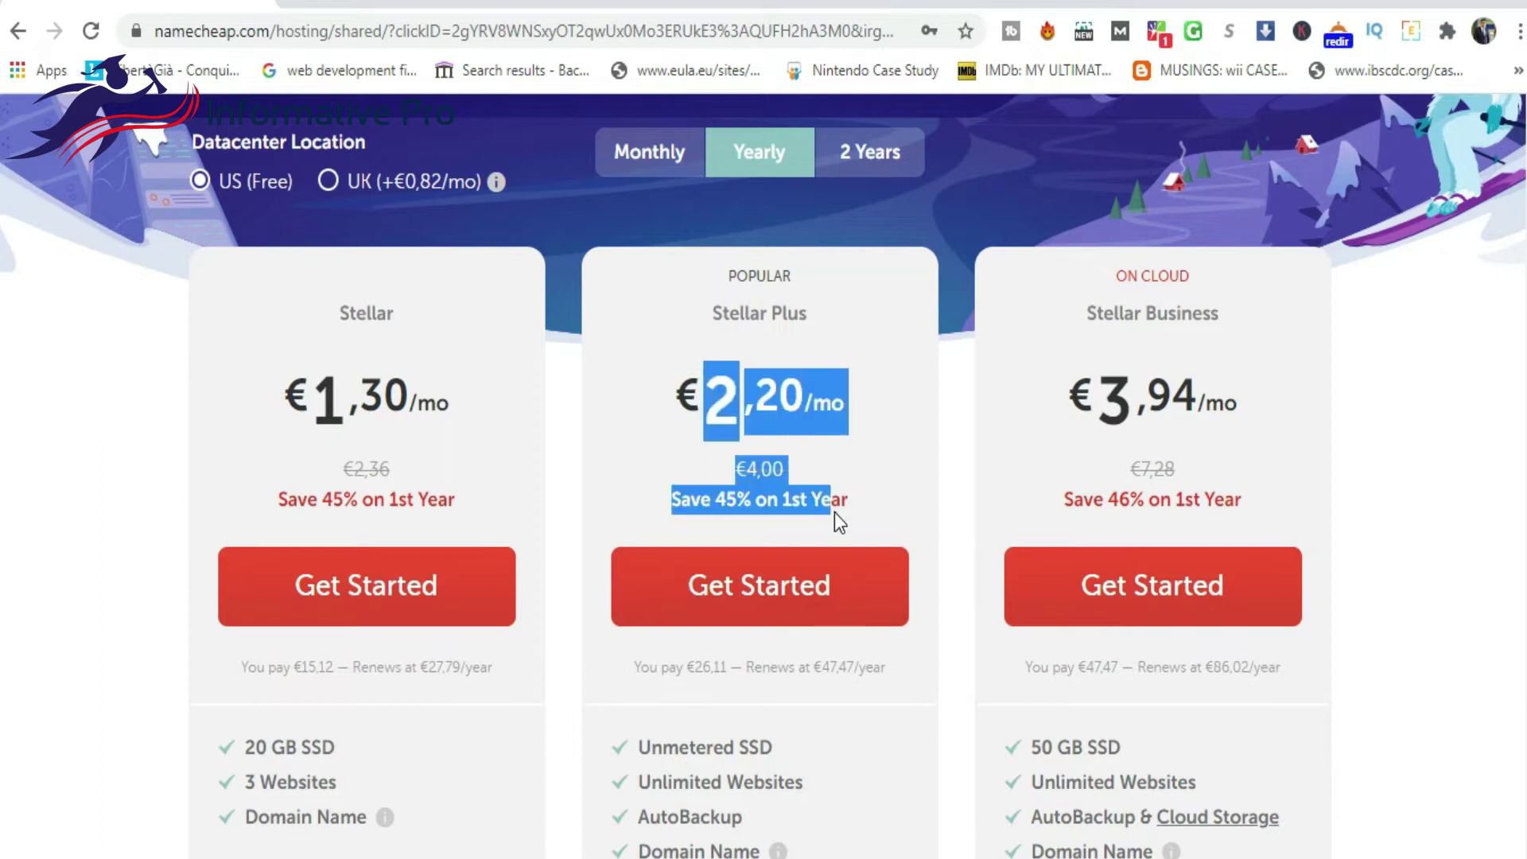
{"action": "left_click", "coordinate": [894, 428]}
{"action": "scroll", "coordinate": [894, 428], "scroll_direction": "up", "scroll_amount": 2}
{"action": "scroll", "coordinate": [894, 428], "scroll_direction": "down", "scroll_amount": 5}
{"action": "scroll", "coordinate": [893, 428], "scroll_direction": "down", "scroll_amount": 5}
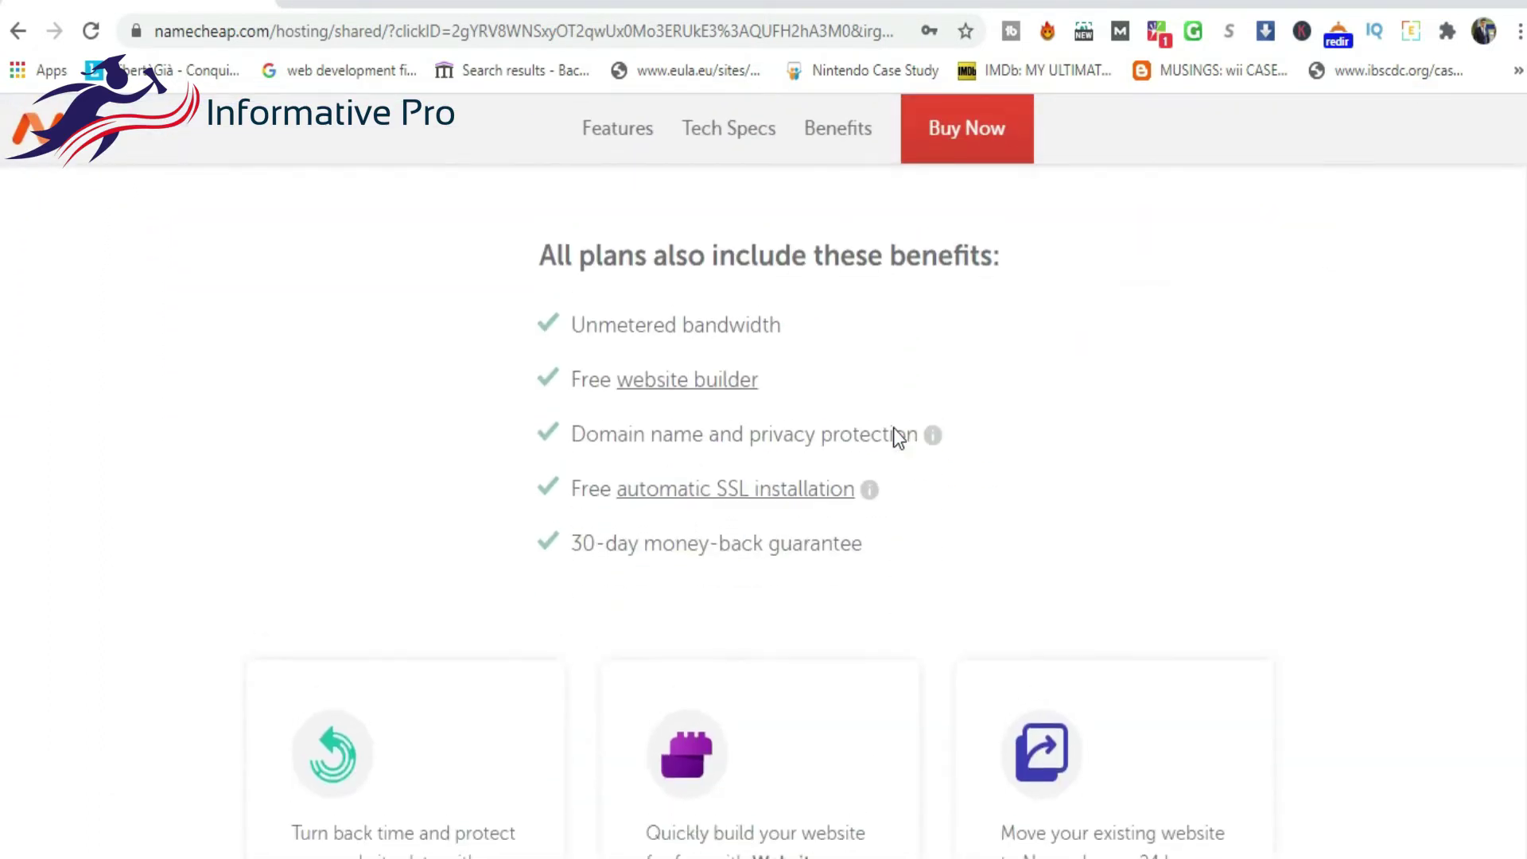
{"action": "scroll", "coordinate": [894, 427], "scroll_direction": "up", "scroll_amount": 10}
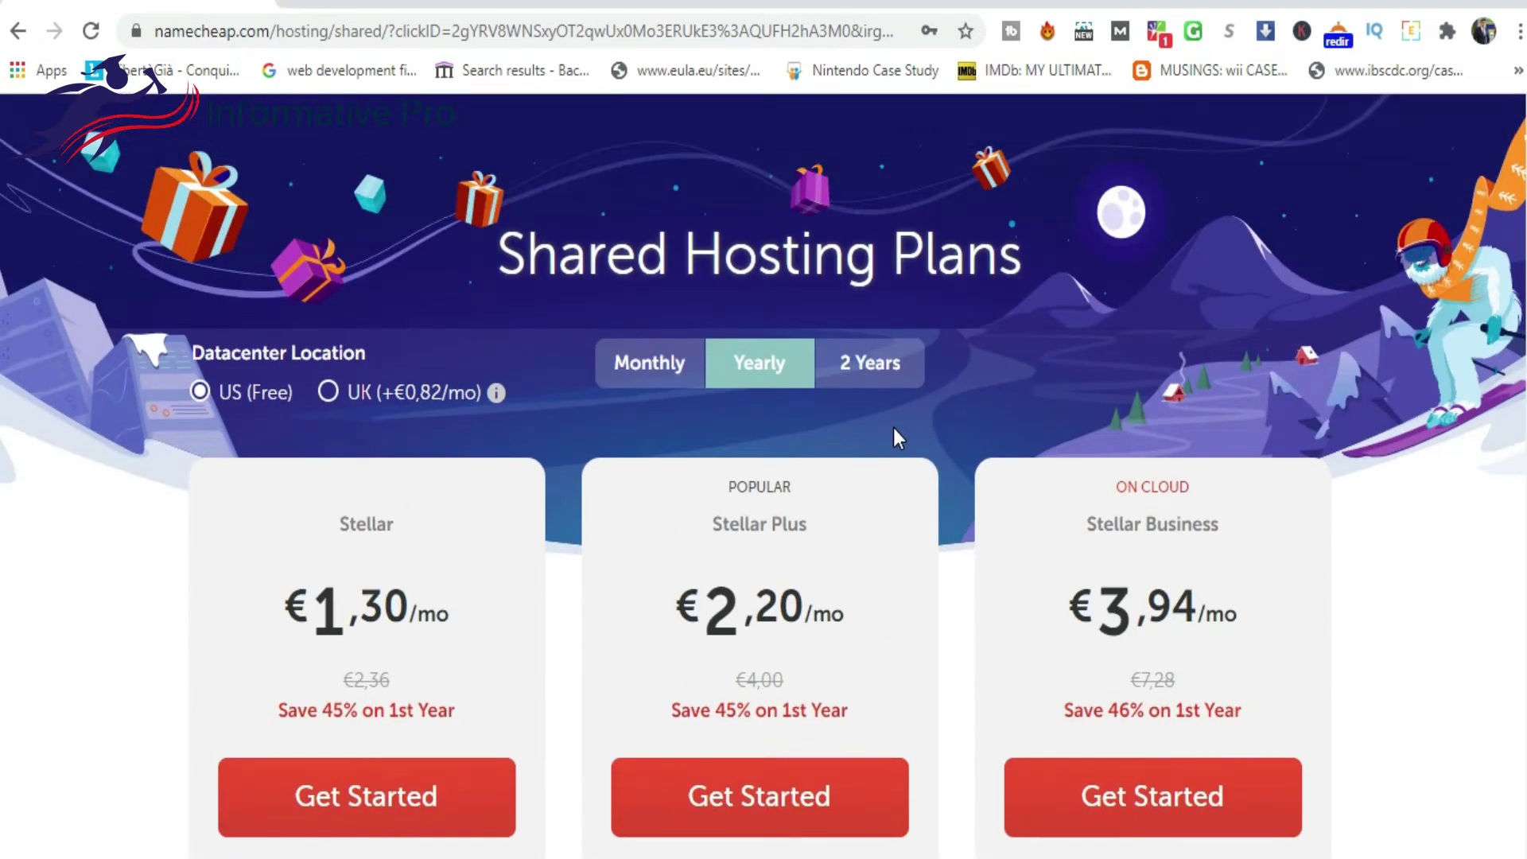
{"action": "scroll", "coordinate": [894, 428], "scroll_direction": "down", "scroll_amount": 4}
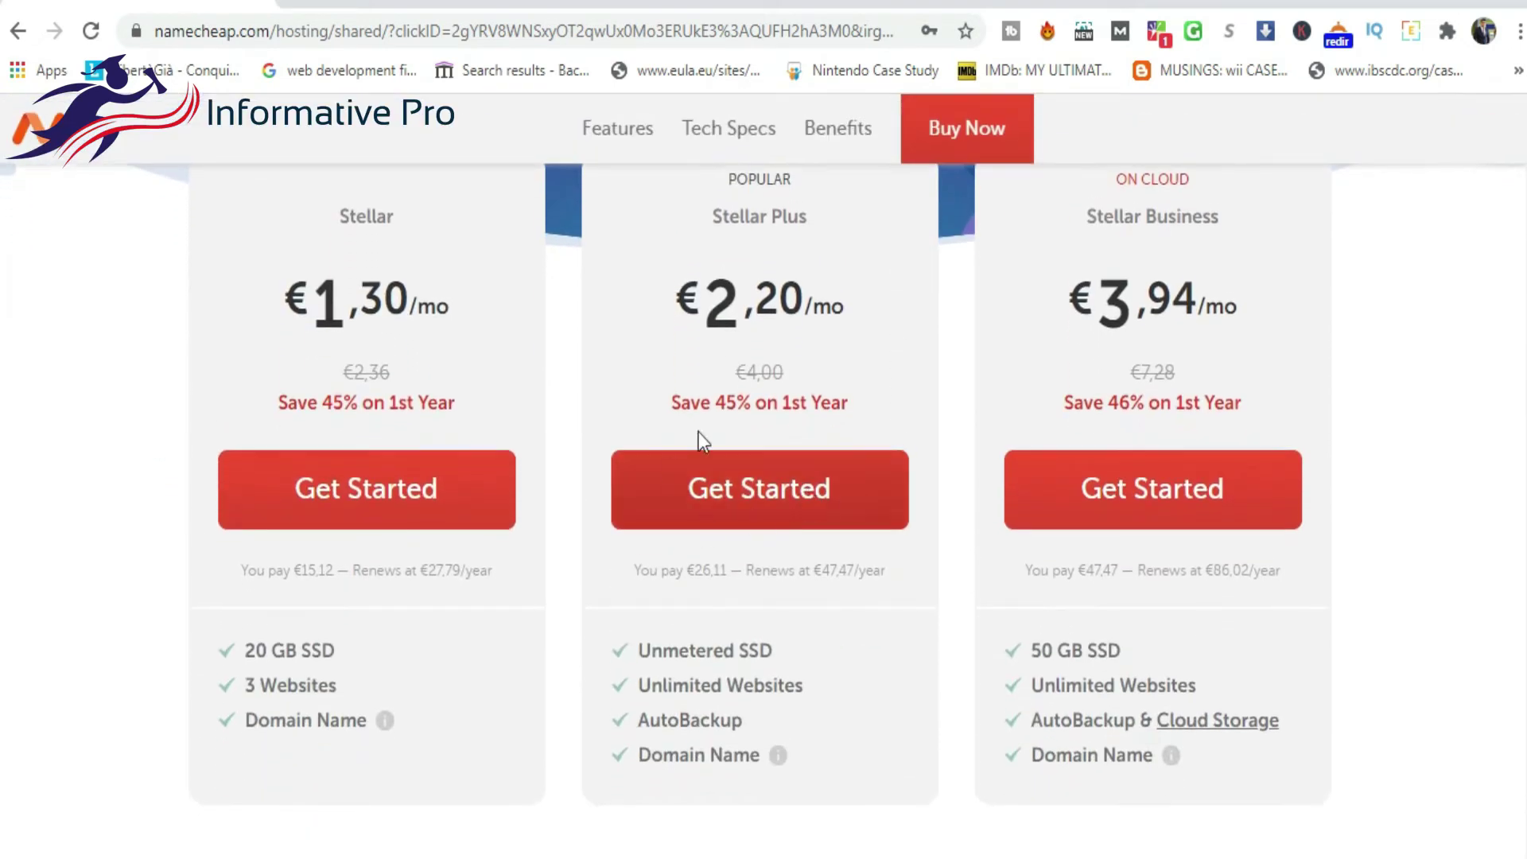
{"action": "scroll", "coordinate": [811, 563], "scroll_direction": "down", "scroll_amount": 7}
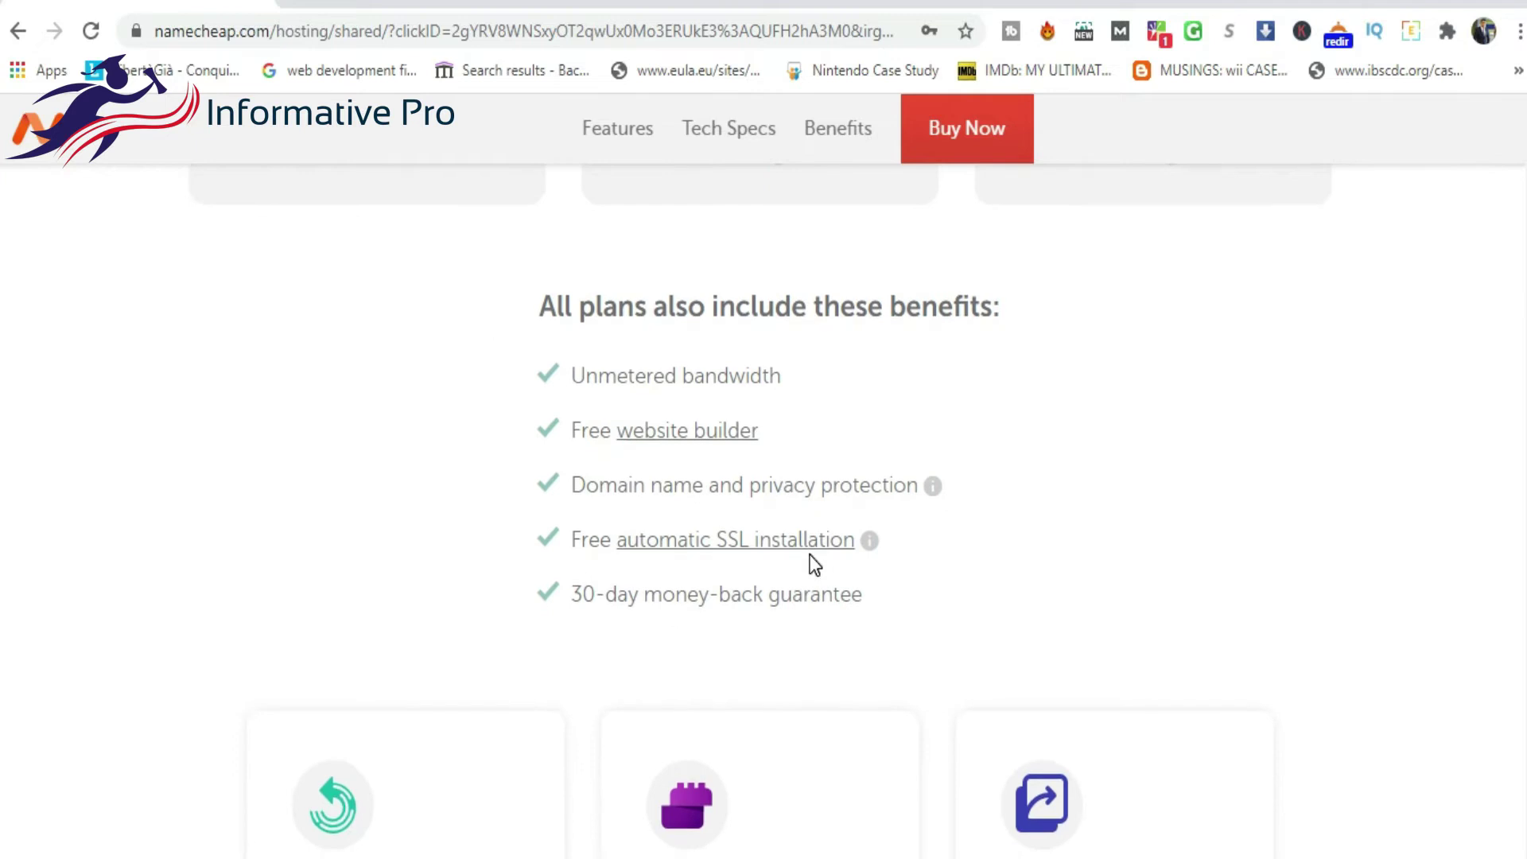
{"action": "scroll", "coordinate": [811, 562], "scroll_direction": "down", "scroll_amount": 8}
{"action": "scroll", "coordinate": [811, 562], "scroll_direction": "up", "scroll_amount": 16}
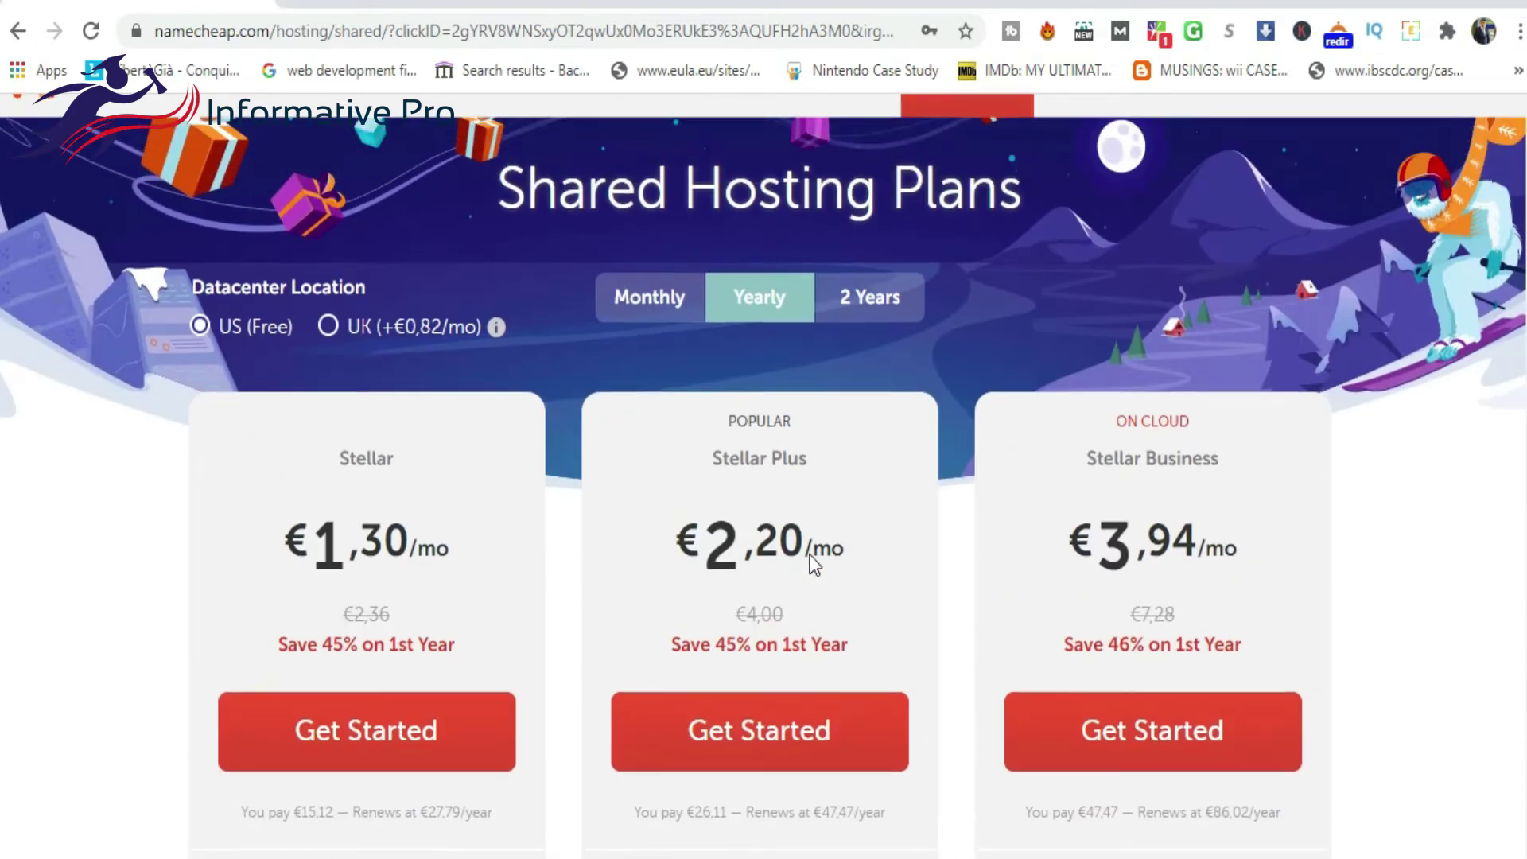
- Compare the plan prices for monthly, yearly and 2-year billing, and return to yearly billing
{"action": "scroll", "coordinate": [810, 555], "scroll_direction": "up", "scroll_amount": 4}
{"action": "scroll", "coordinate": [704, 553], "scroll_direction": "down", "scroll_amount": 5}
{"action": "left_click", "coordinate": [617, 286]}
{"action": "scroll", "coordinate": [731, 274], "scroll_direction": "down", "scroll_amount": 1}
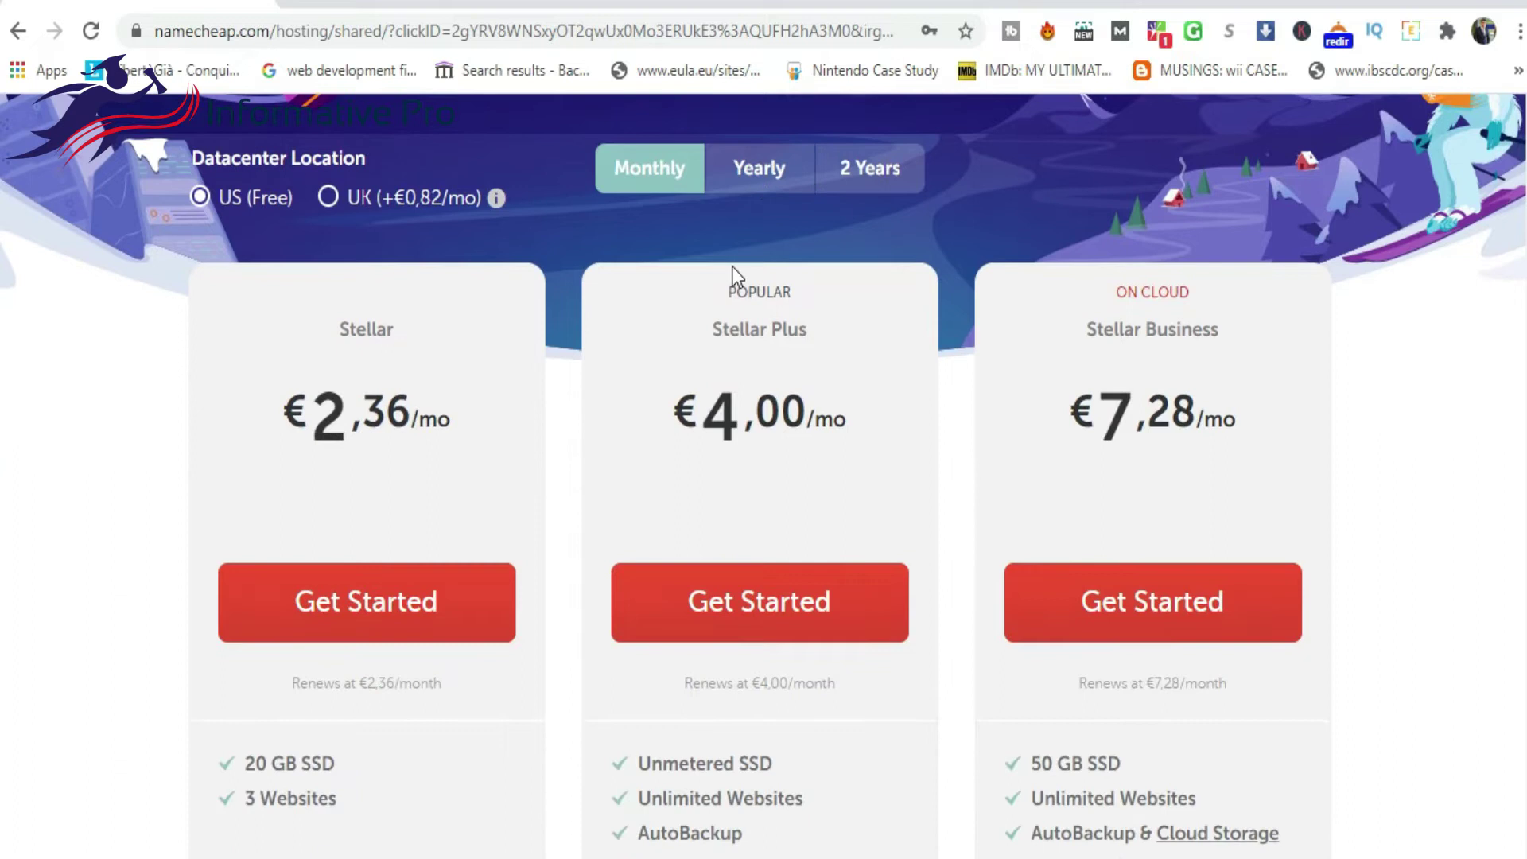
{"action": "left_click", "coordinate": [756, 170]}
{"action": "left_click", "coordinate": [860, 182]}
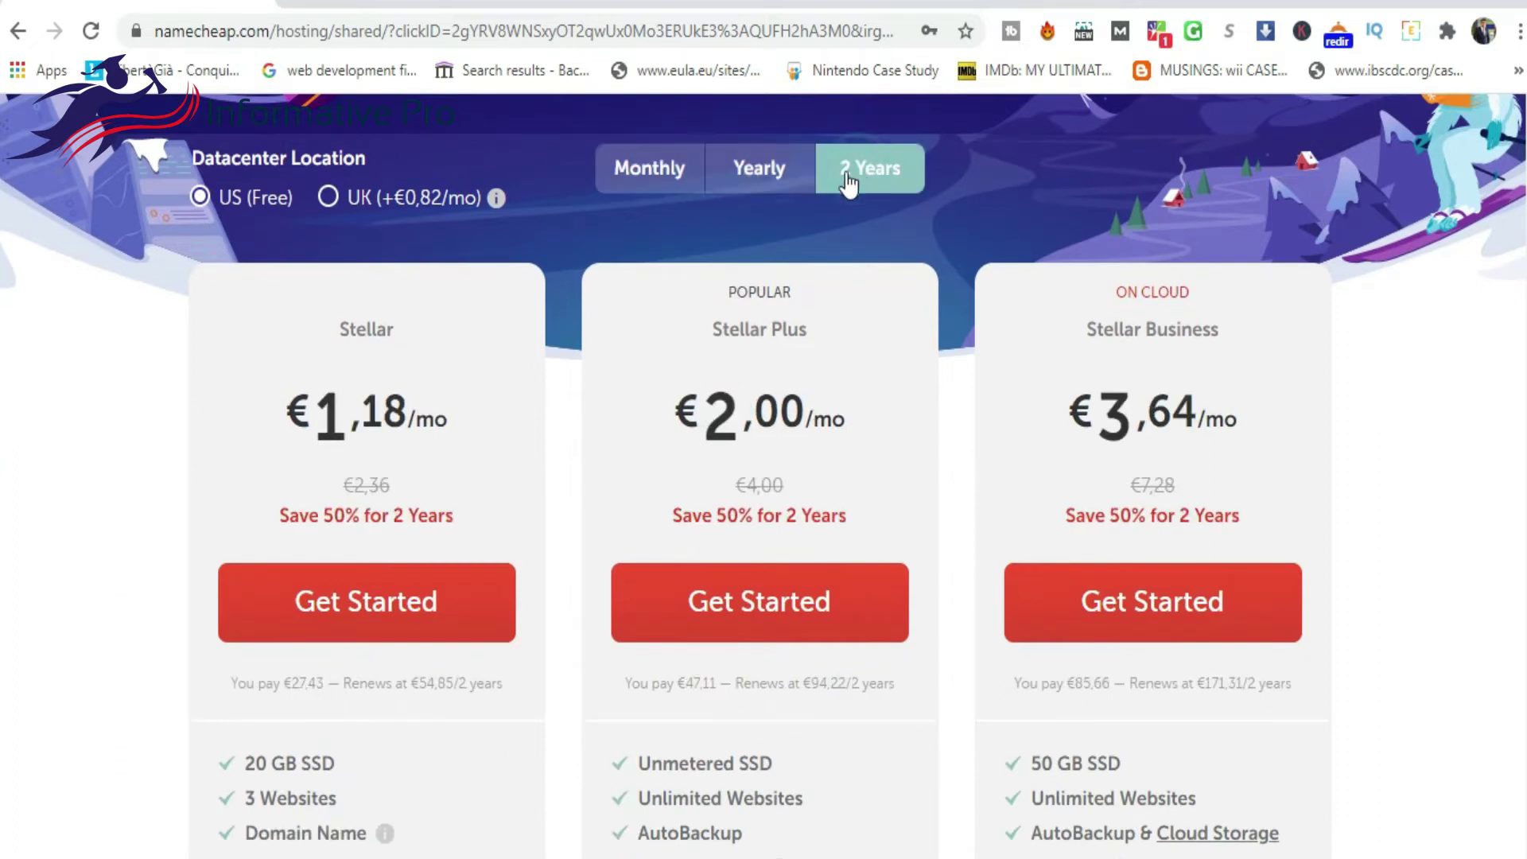
{"action": "left_click", "coordinate": [761, 170]}
{"action": "scroll", "coordinate": [757, 340], "scroll_direction": "down", "scroll_amount": 3}
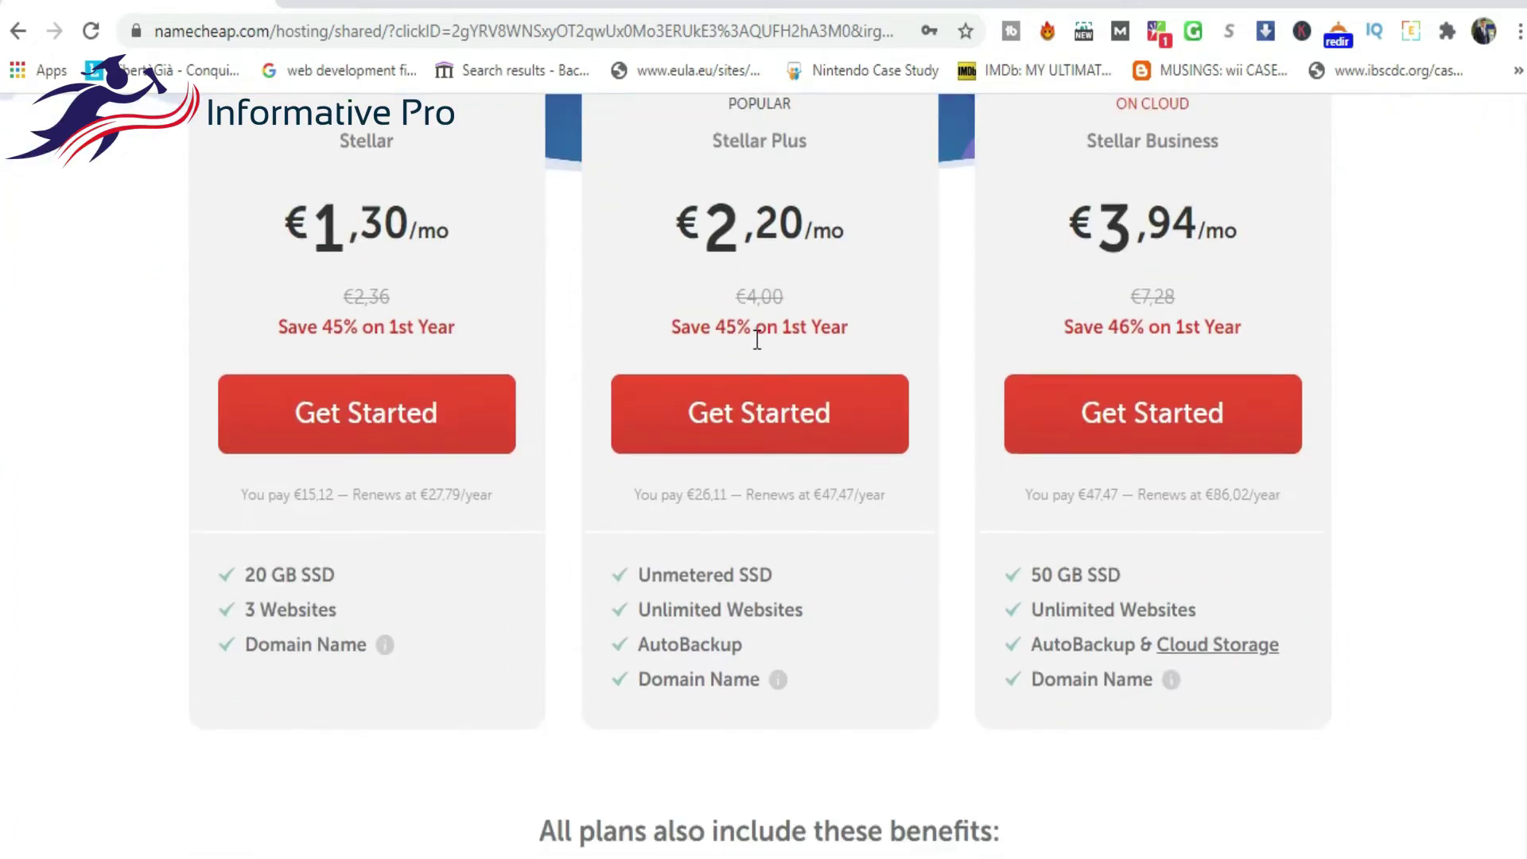
{"action": "scroll", "coordinate": [761, 362], "scroll_direction": "up", "scroll_amount": 1}
{"action": "scroll", "coordinate": [759, 359], "scroll_direction": "up", "scroll_amount": 2}
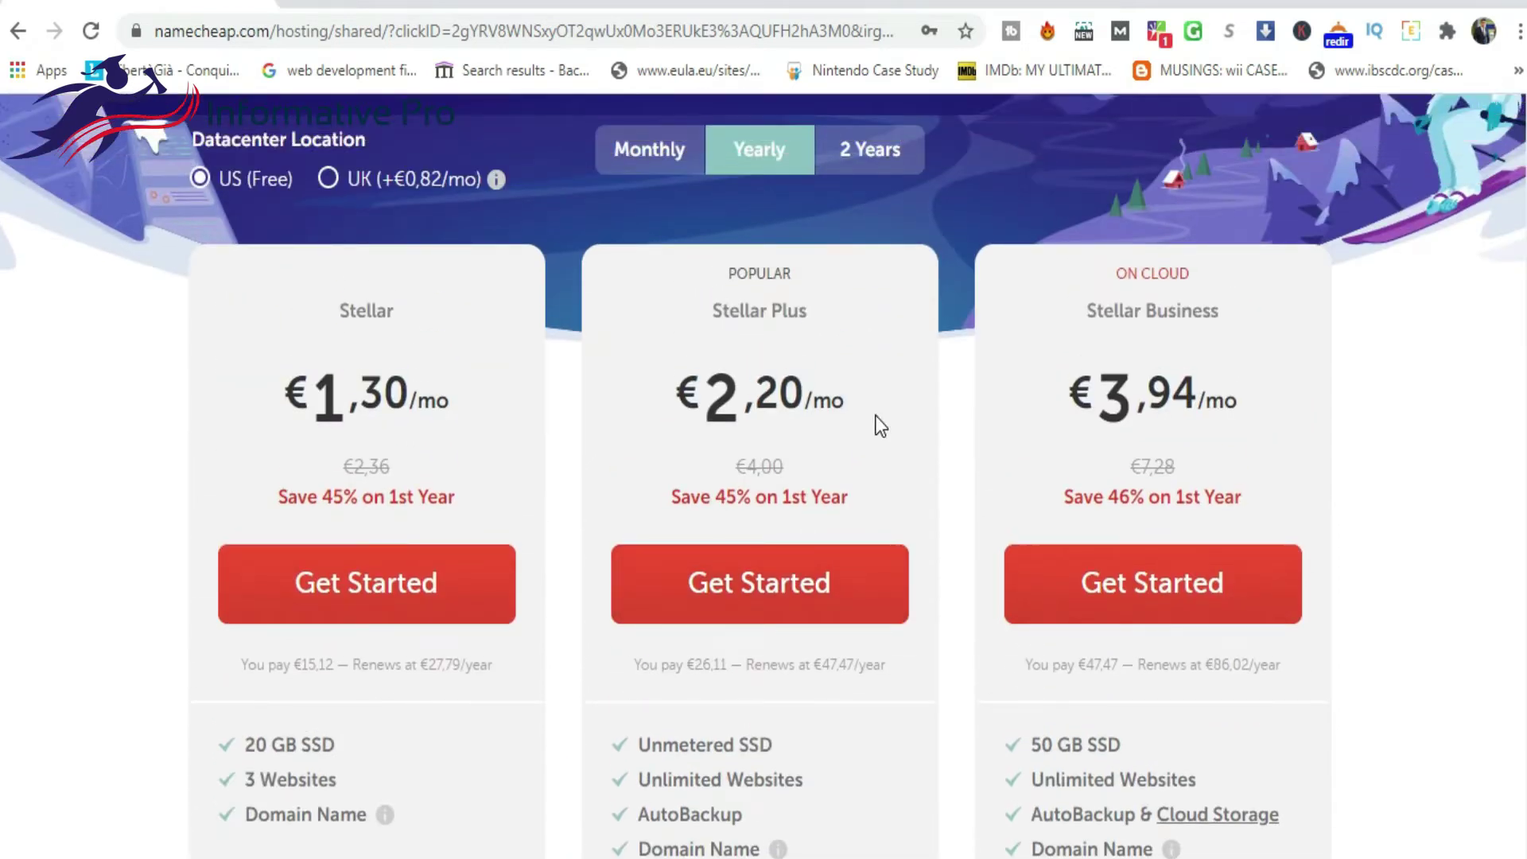
- Check the Stellar Plus first-year discount and start the purchase of the Stellar Plus plan
{"action": "triple_click", "coordinate": [847, 504]}
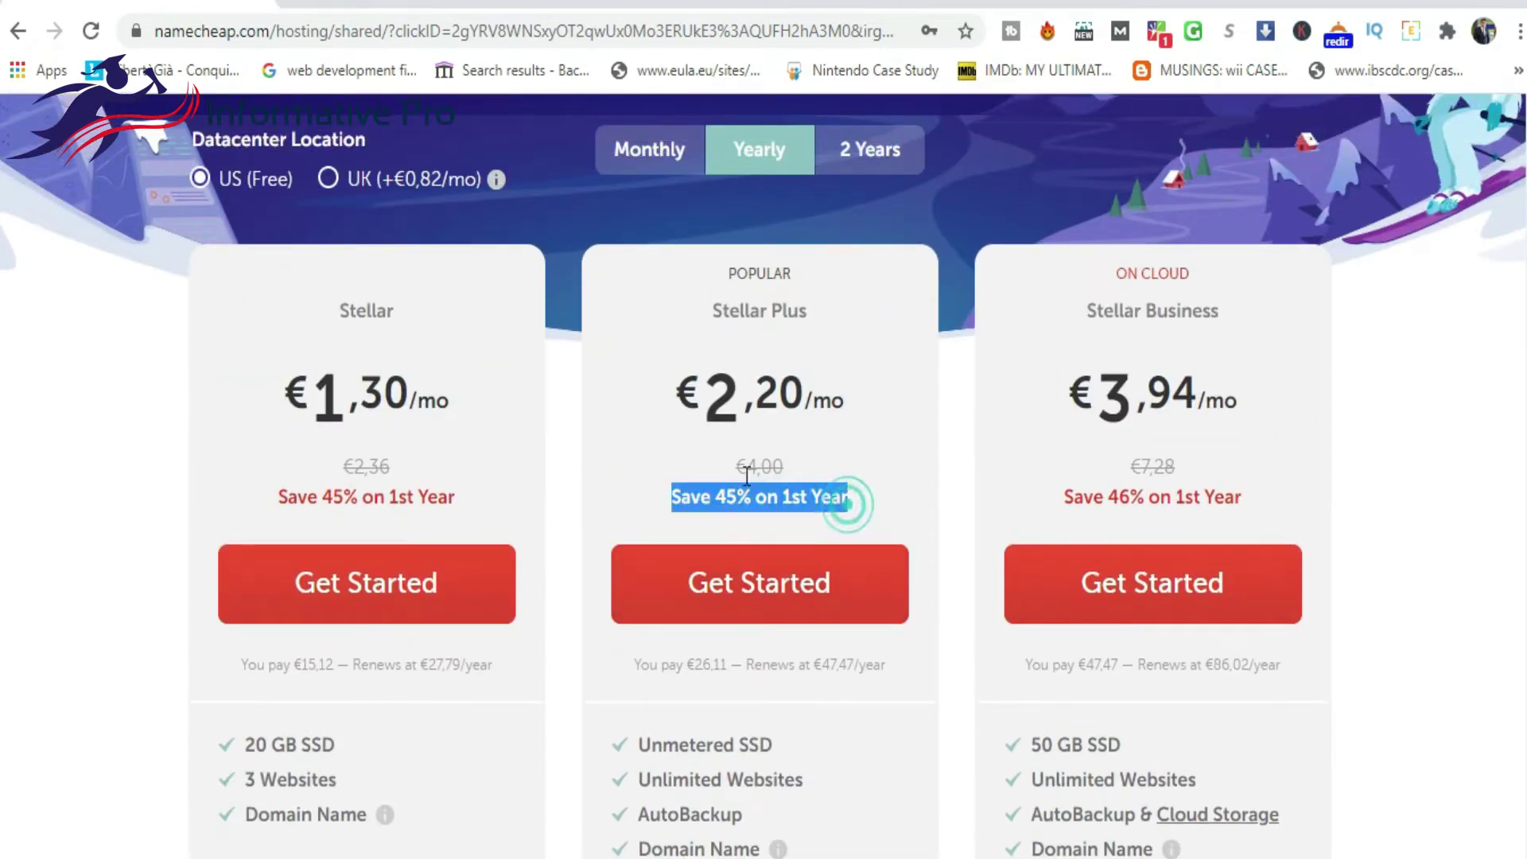
{"action": "left_click", "coordinate": [702, 463]}
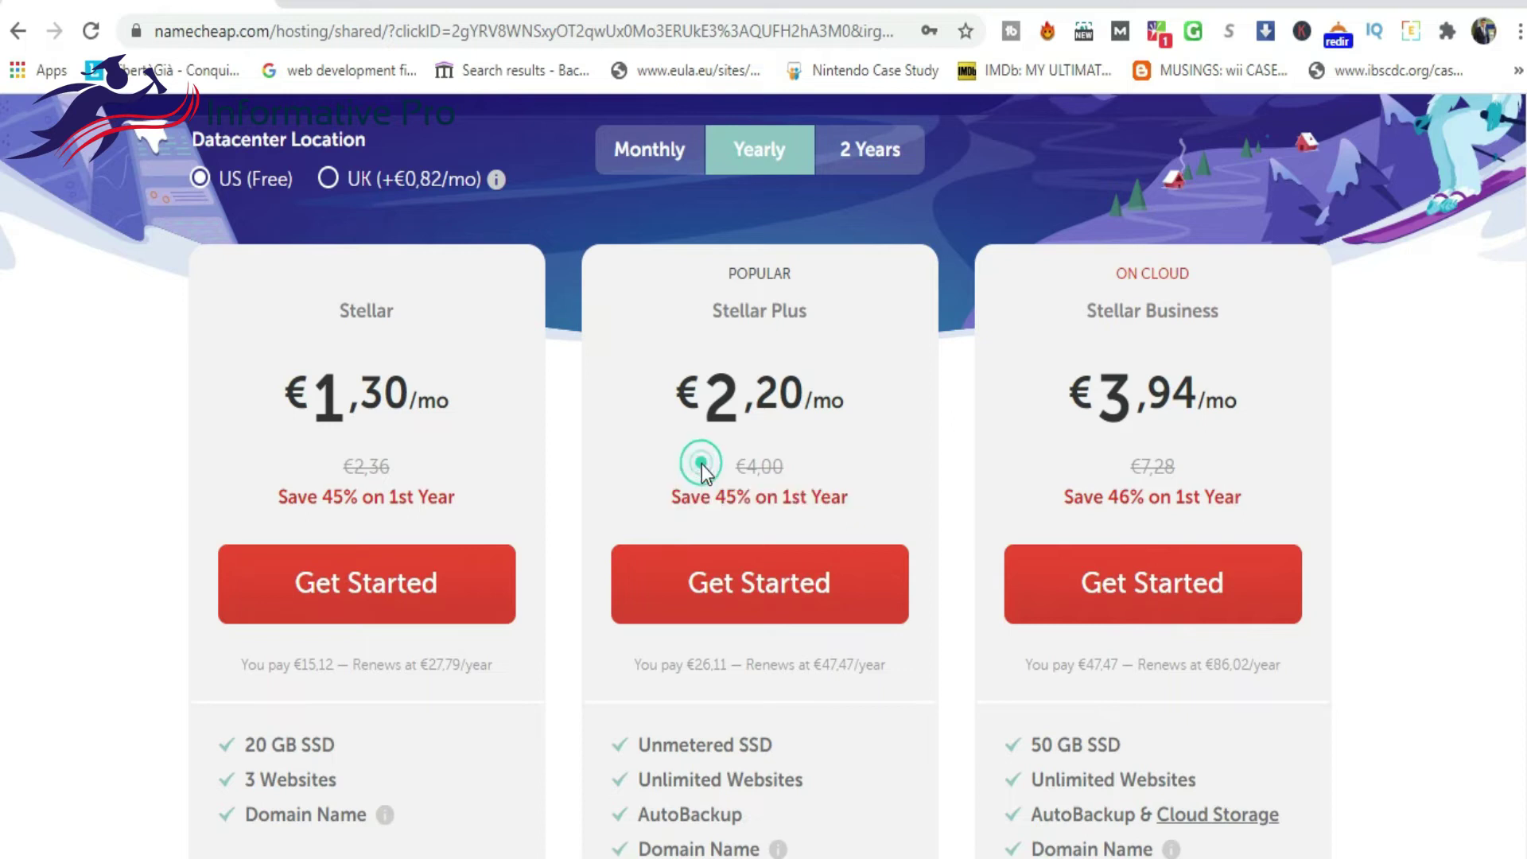
{"action": "scroll", "coordinate": [844, 533], "scroll_direction": "down", "scroll_amount": 1}
{"action": "left_click", "coordinate": [762, 540]}
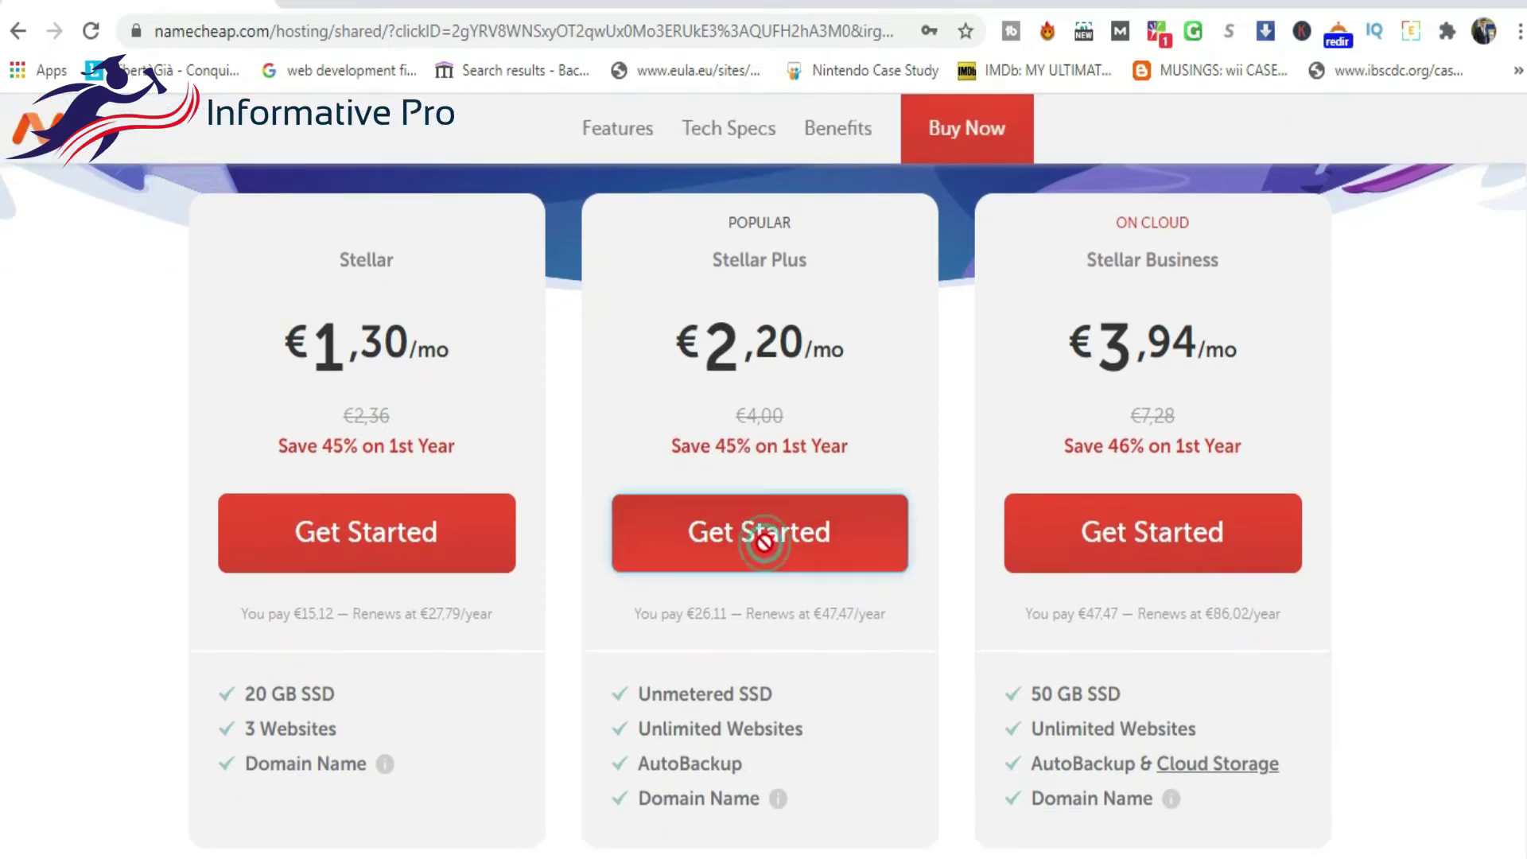
- Review the domain name connection options and order summary for the Stellar Plus purchase
{"action": "scroll", "coordinate": [768, 554], "scroll_direction": "down", "scroll_amount": 4}
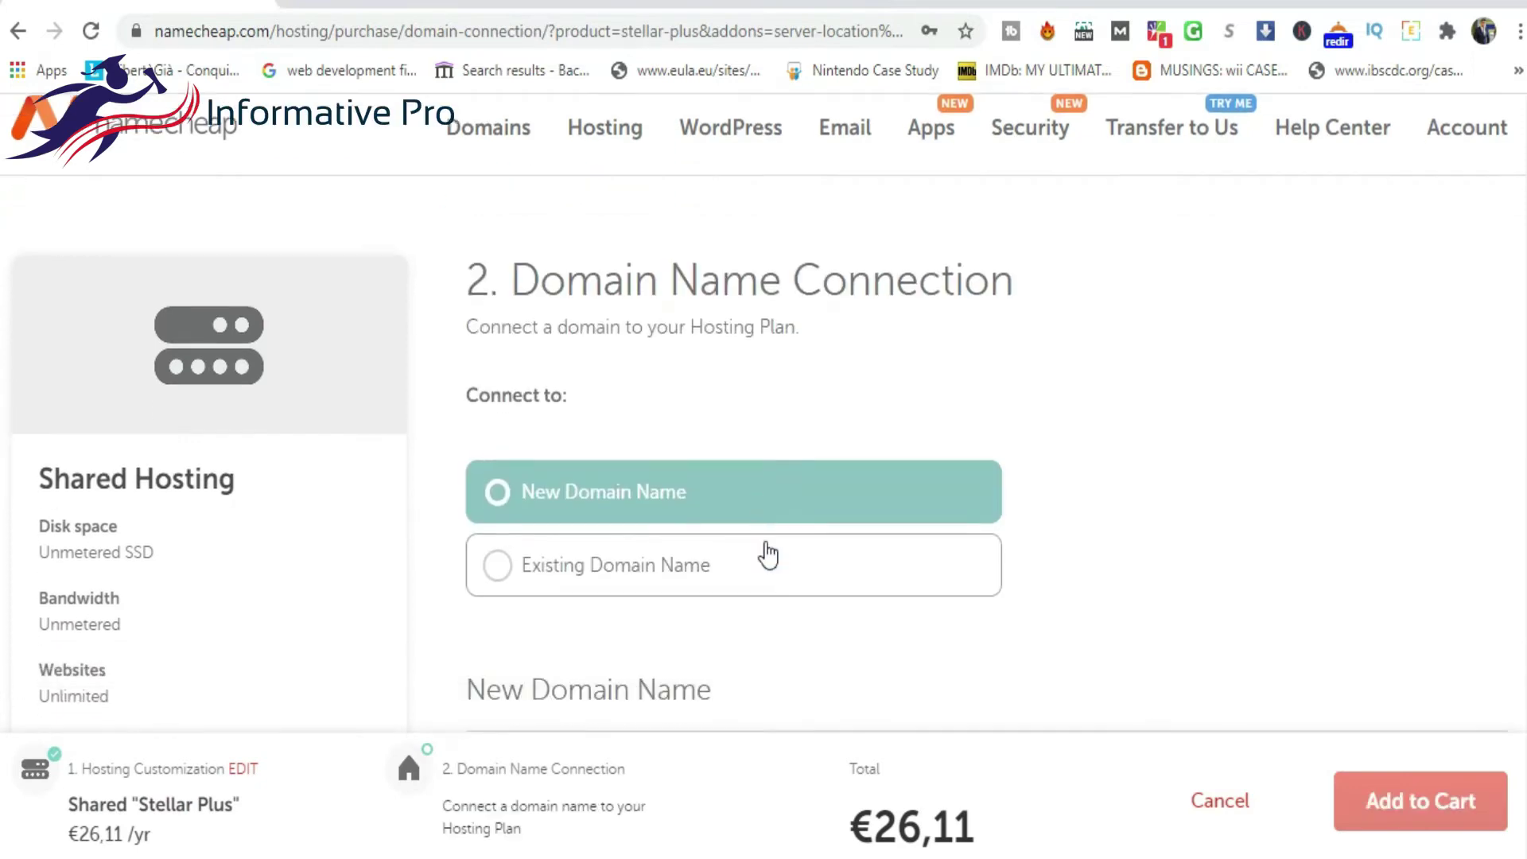
{"action": "scroll", "coordinate": [767, 554], "scroll_direction": "down", "scroll_amount": 3}
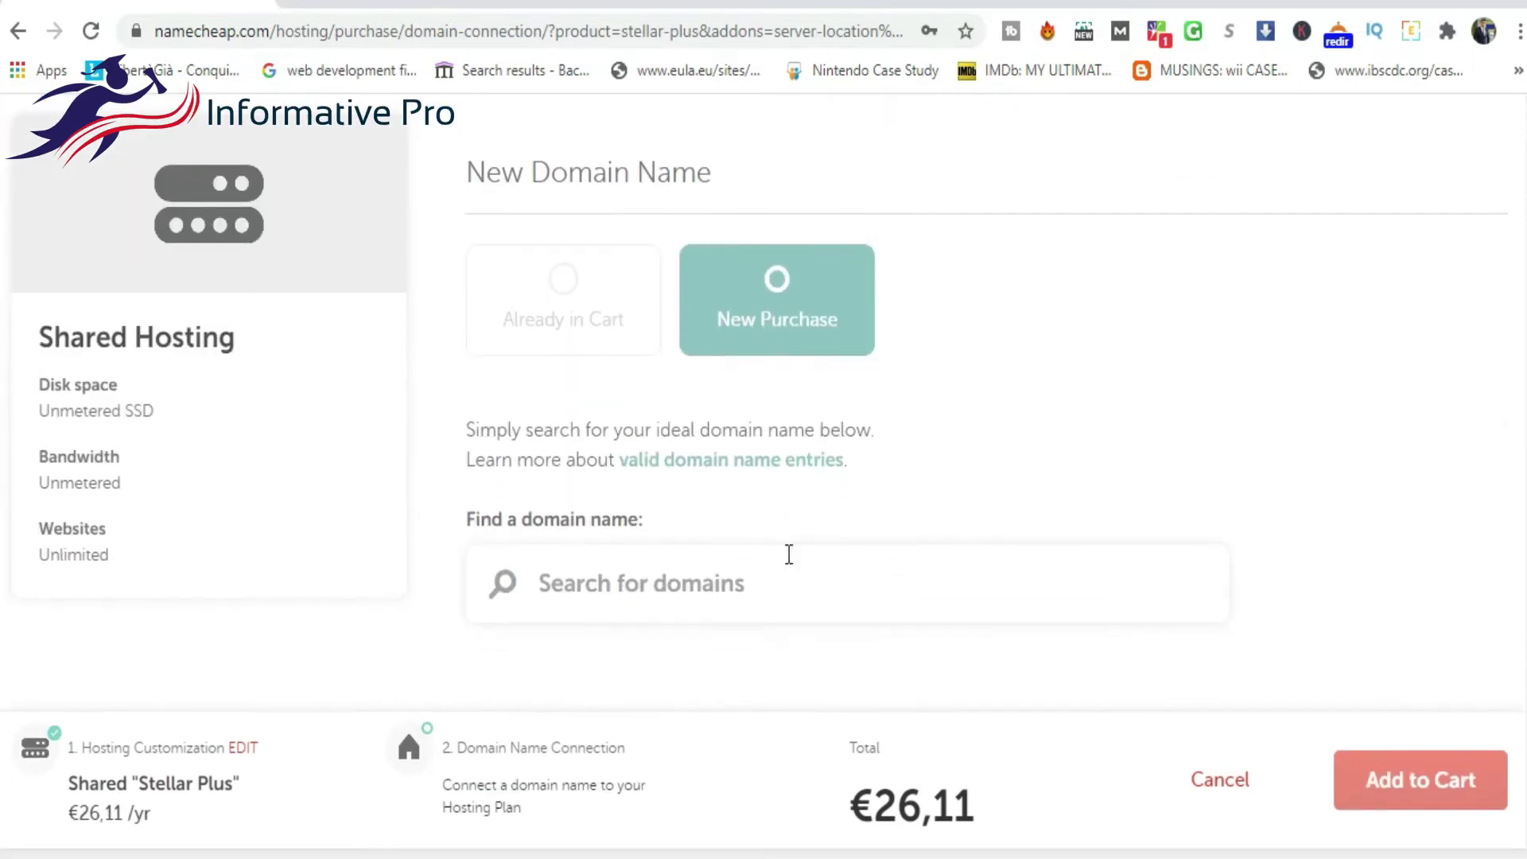
{"action": "scroll", "coordinate": [924, 685], "scroll_direction": "up", "scroll_amount": 8}
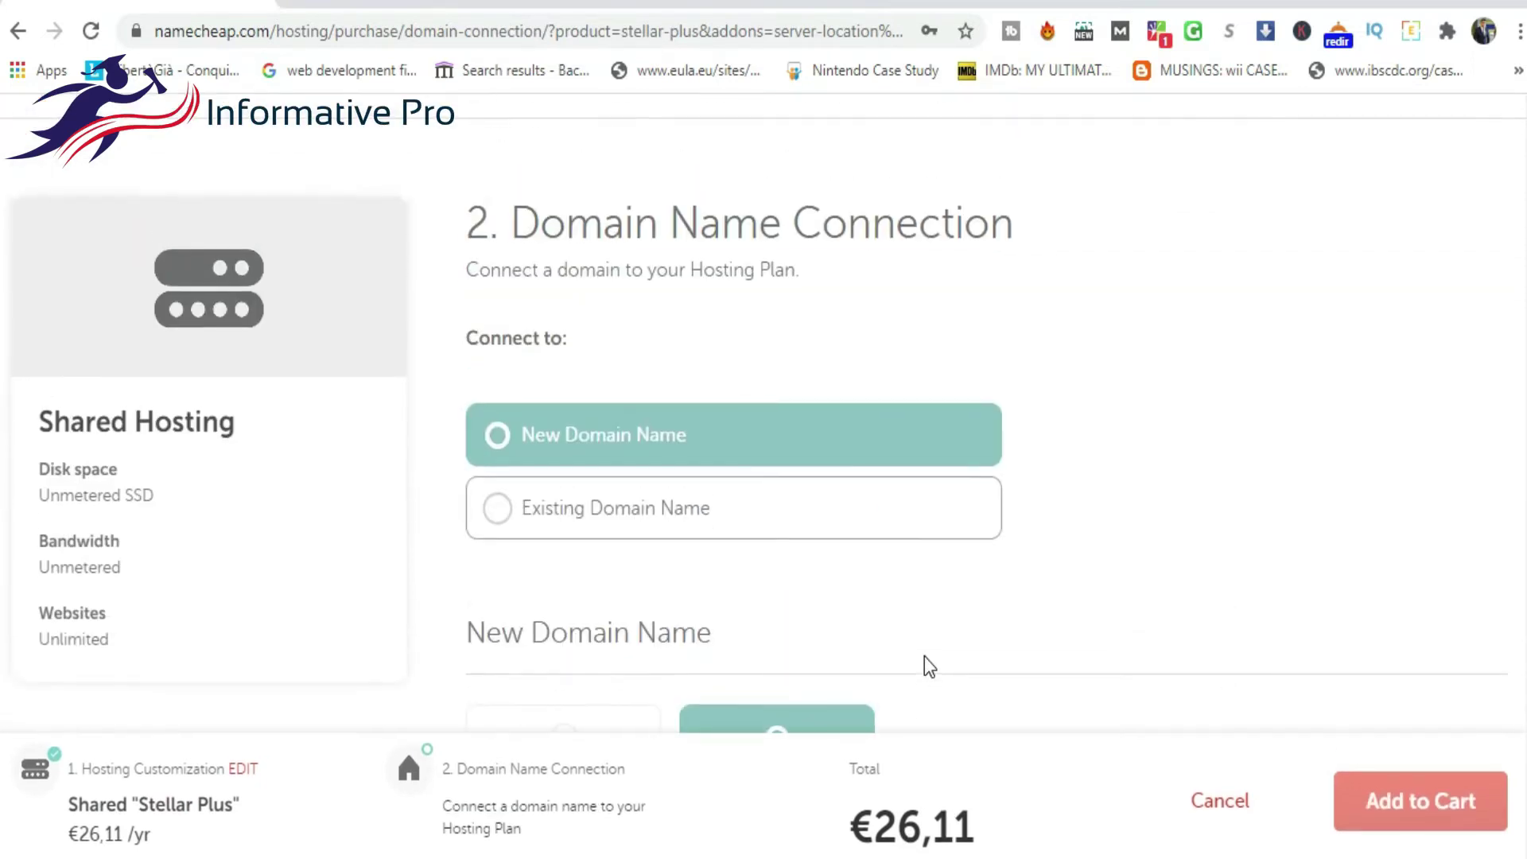
{"action": "scroll", "coordinate": [925, 668], "scroll_direction": "down", "scroll_amount": 12}
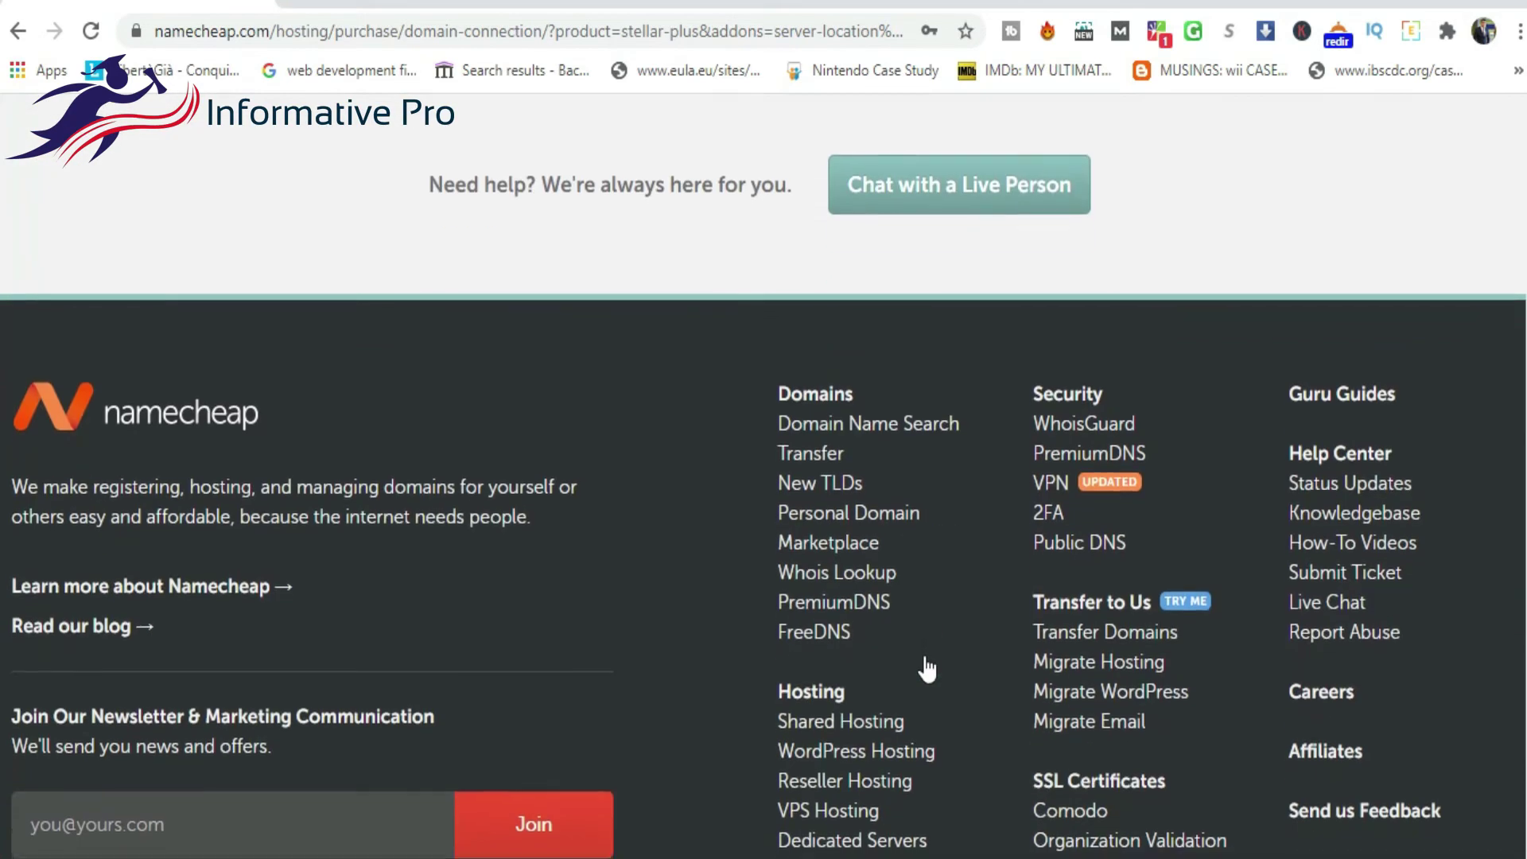
{"action": "scroll", "coordinate": [923, 665], "scroll_direction": "up", "scroll_amount": 5}
{"action": "scroll", "coordinate": [924, 666], "scroll_direction": "up", "scroll_amount": 3}
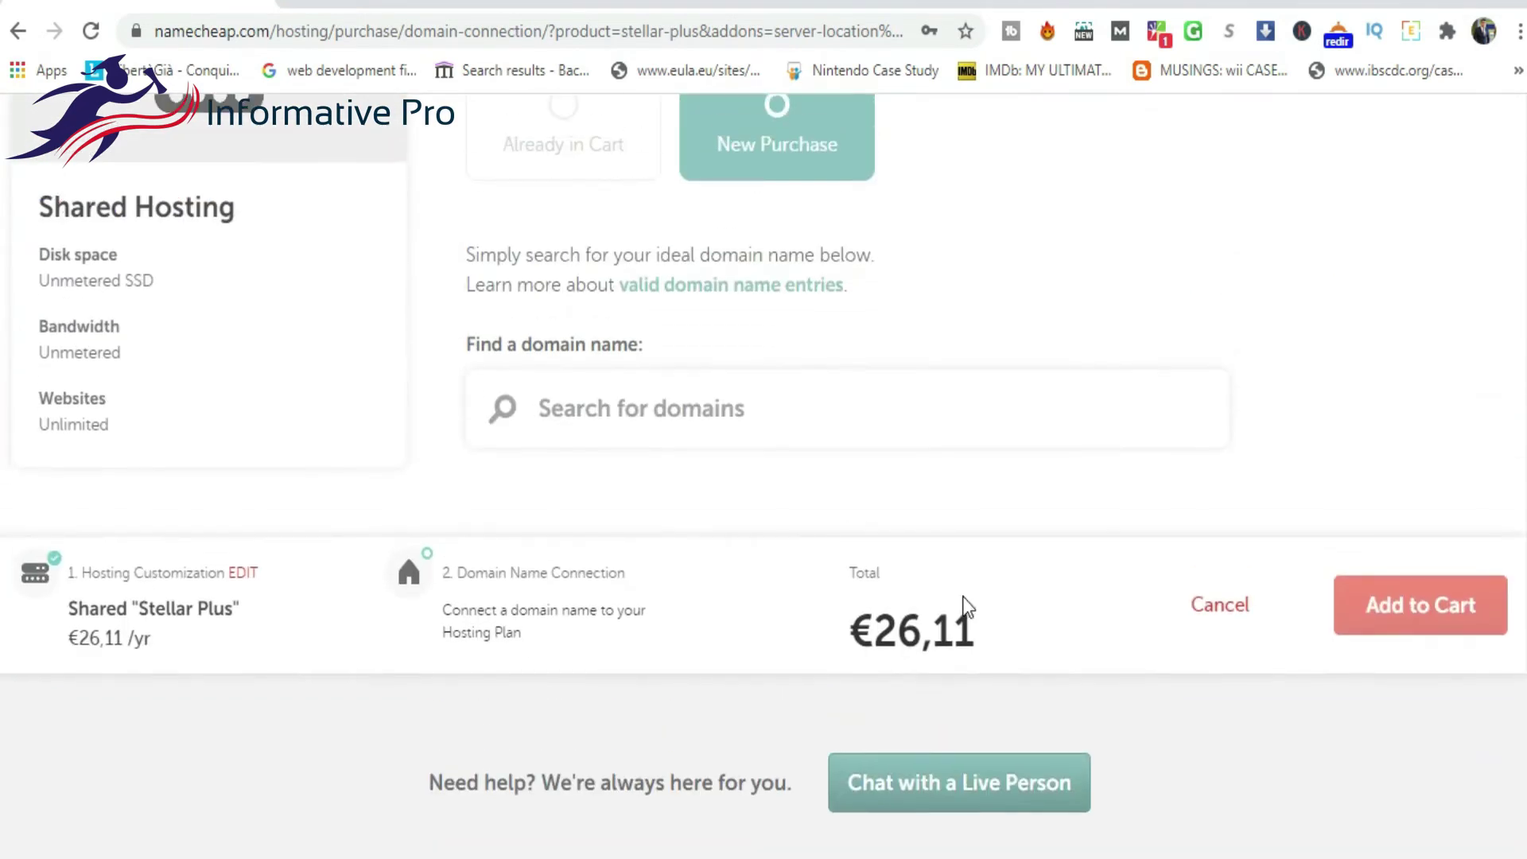
{"action": "scroll", "coordinate": [851, 460], "scroll_direction": "up", "scroll_amount": 8}
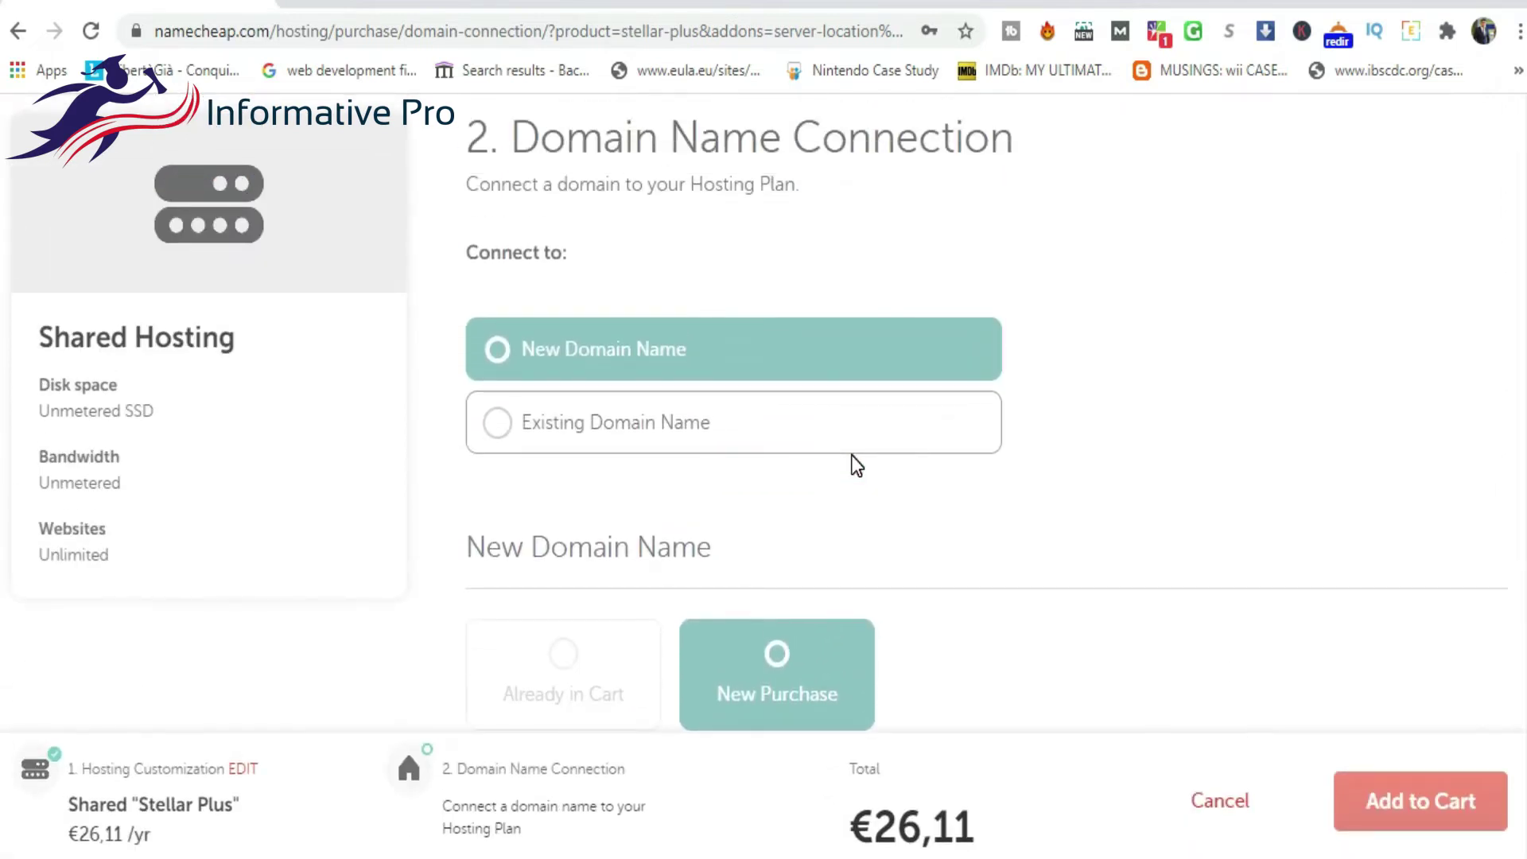
- Compare the New Domain Name and Existing Domain Name connection options, and return to New Domain Name
{"action": "scroll", "coordinate": [852, 461], "scroll_direction": "up", "scroll_amount": 1}
{"action": "scroll", "coordinate": [853, 461], "scroll_direction": "down", "scroll_amount": 5}
{"action": "scroll", "coordinate": [853, 464], "scroll_direction": "up", "scroll_amount": 4}
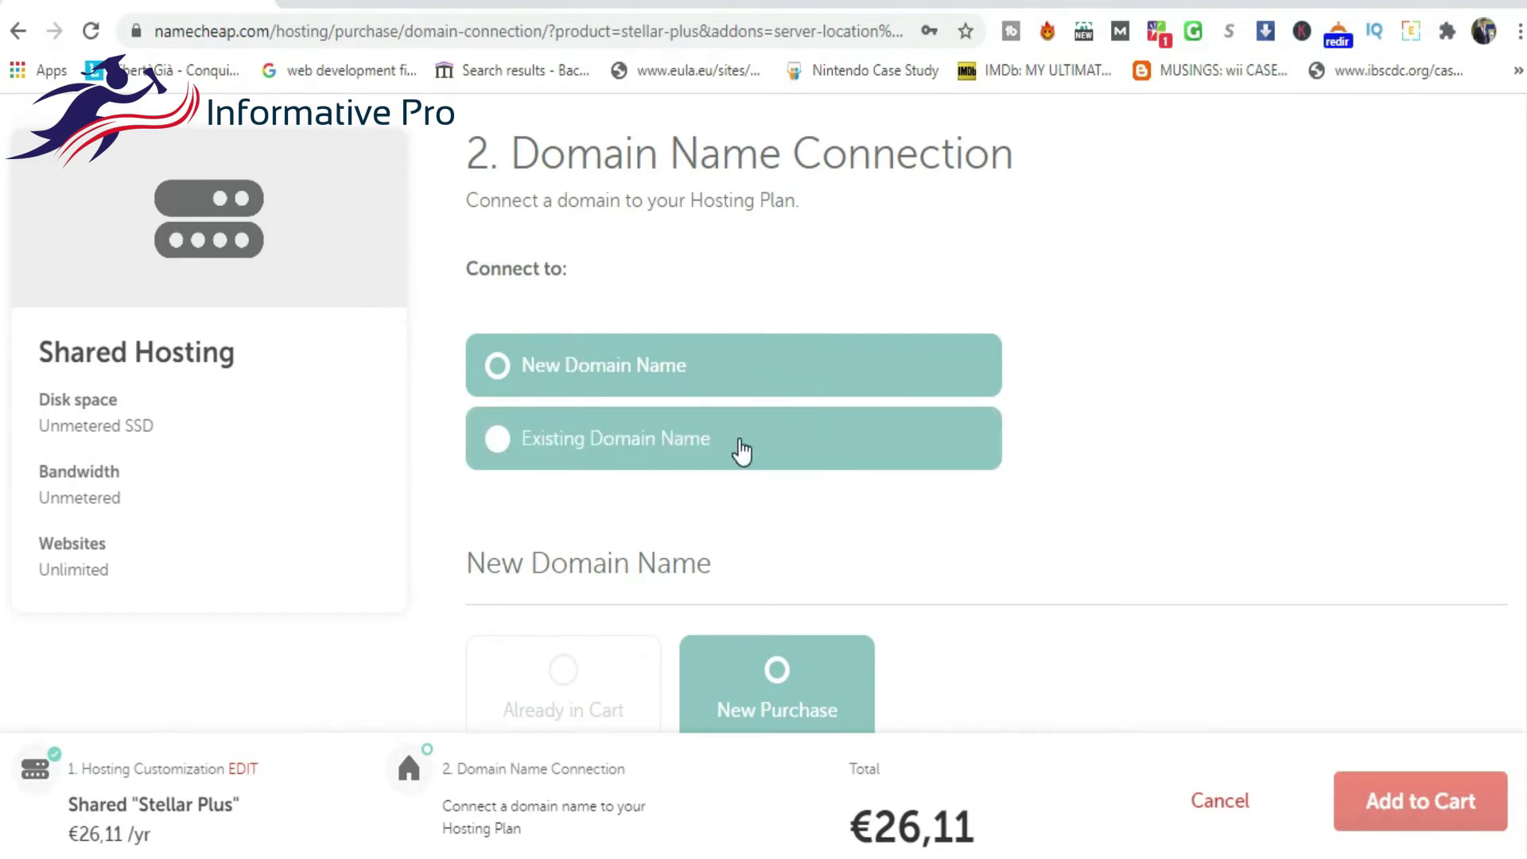
{"action": "scroll", "coordinate": [691, 480], "scroll_direction": "down", "scroll_amount": 3}
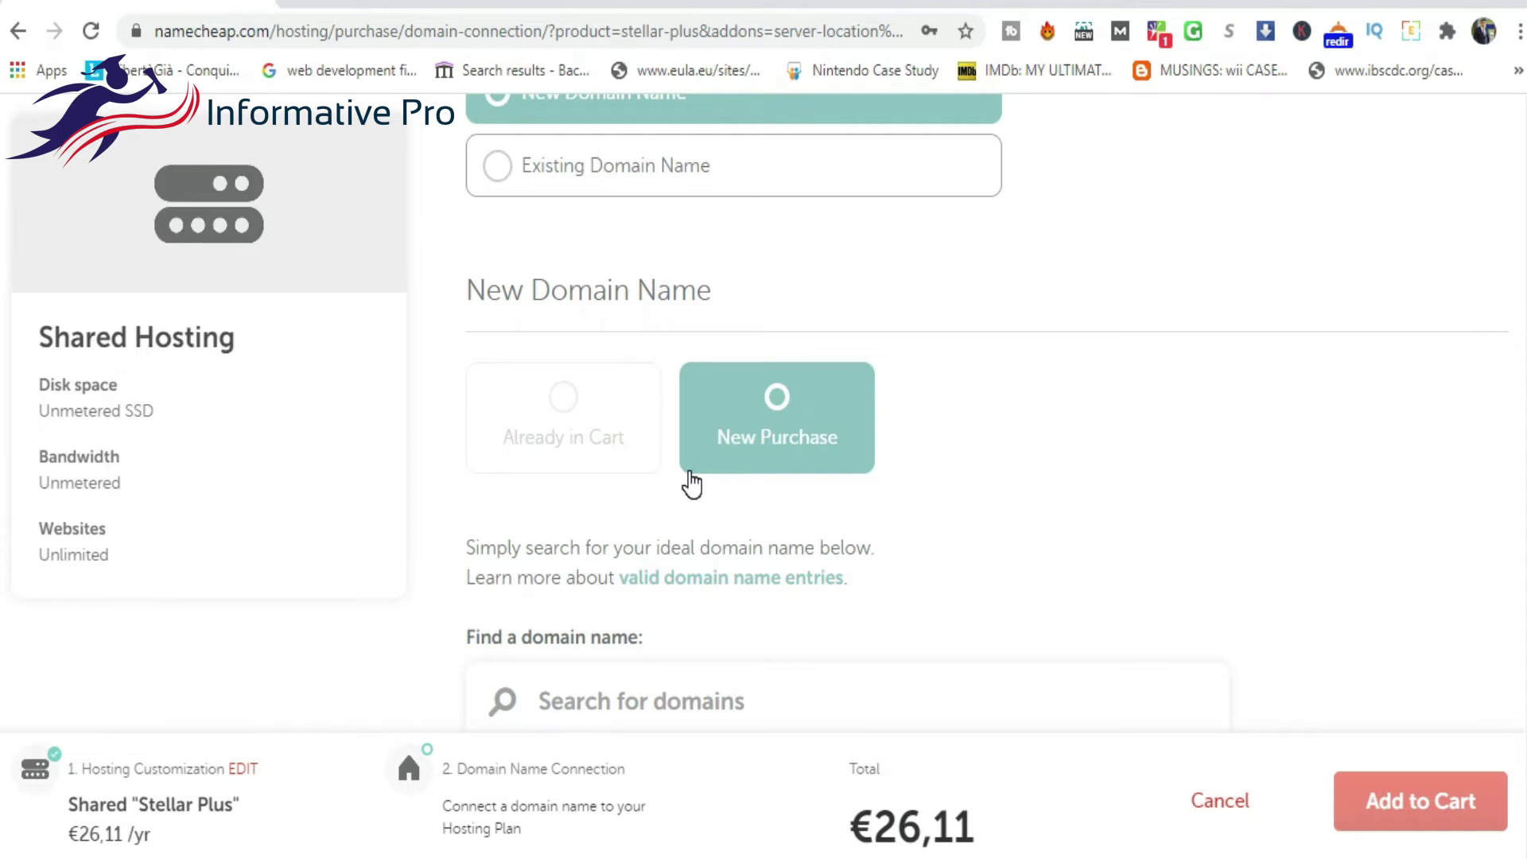
{"action": "scroll", "coordinate": [694, 512], "scroll_direction": "down", "scroll_amount": 1}
{"action": "scroll", "coordinate": [694, 513], "scroll_direction": "up", "scroll_amount": 2}
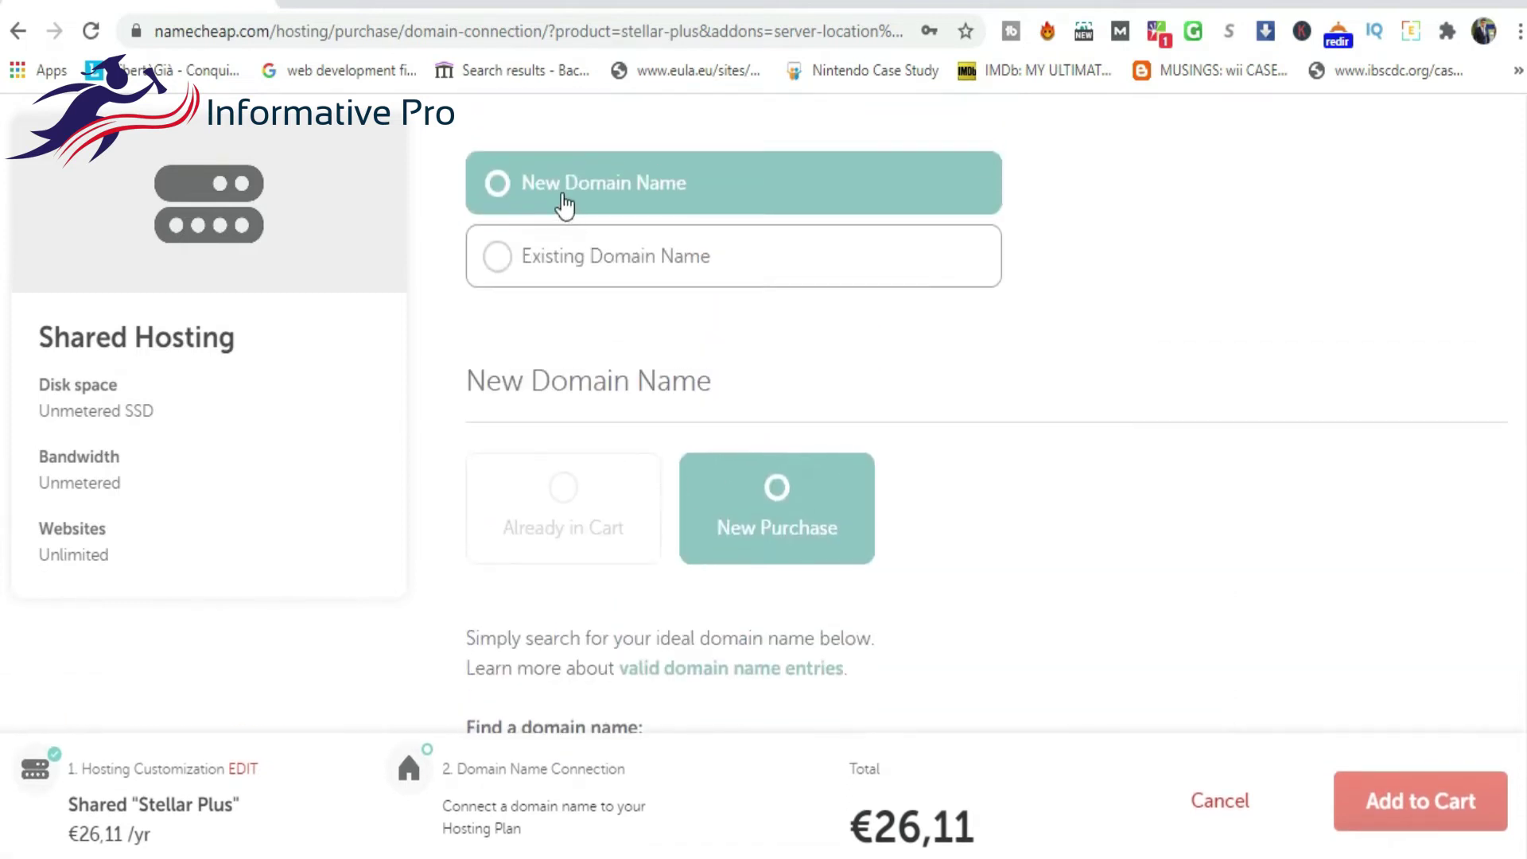
{"action": "left_click", "coordinate": [504, 252]}
{"action": "left_click", "coordinate": [504, 191]}
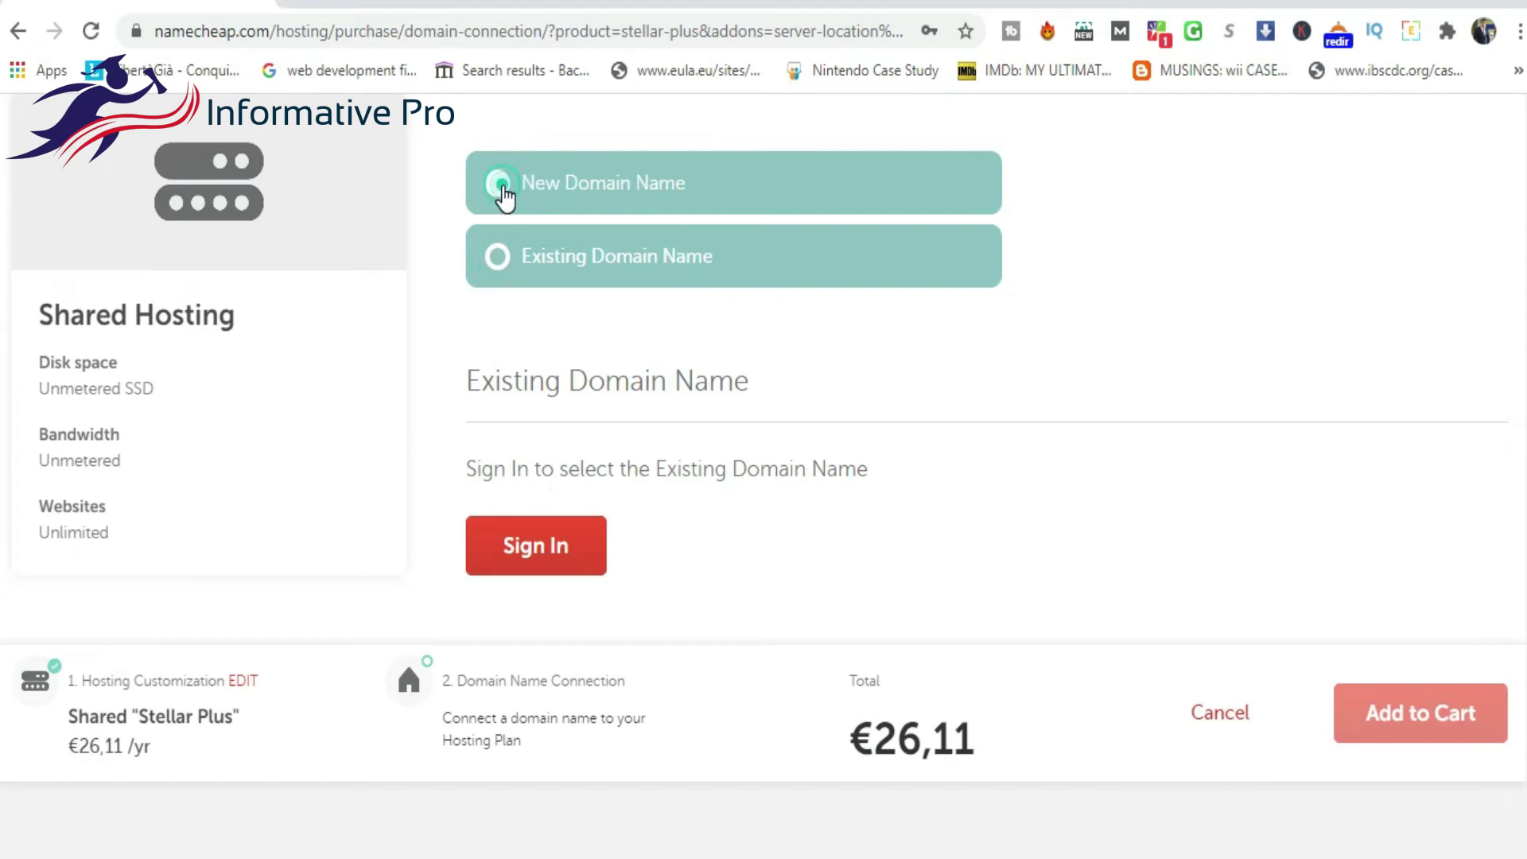
- Search for the new domain name hfdjhhfjhdkjfdjk and check the availability of its .com version
{"action": "scroll", "coordinate": [579, 366], "scroll_direction": "down", "scroll_amount": 4}
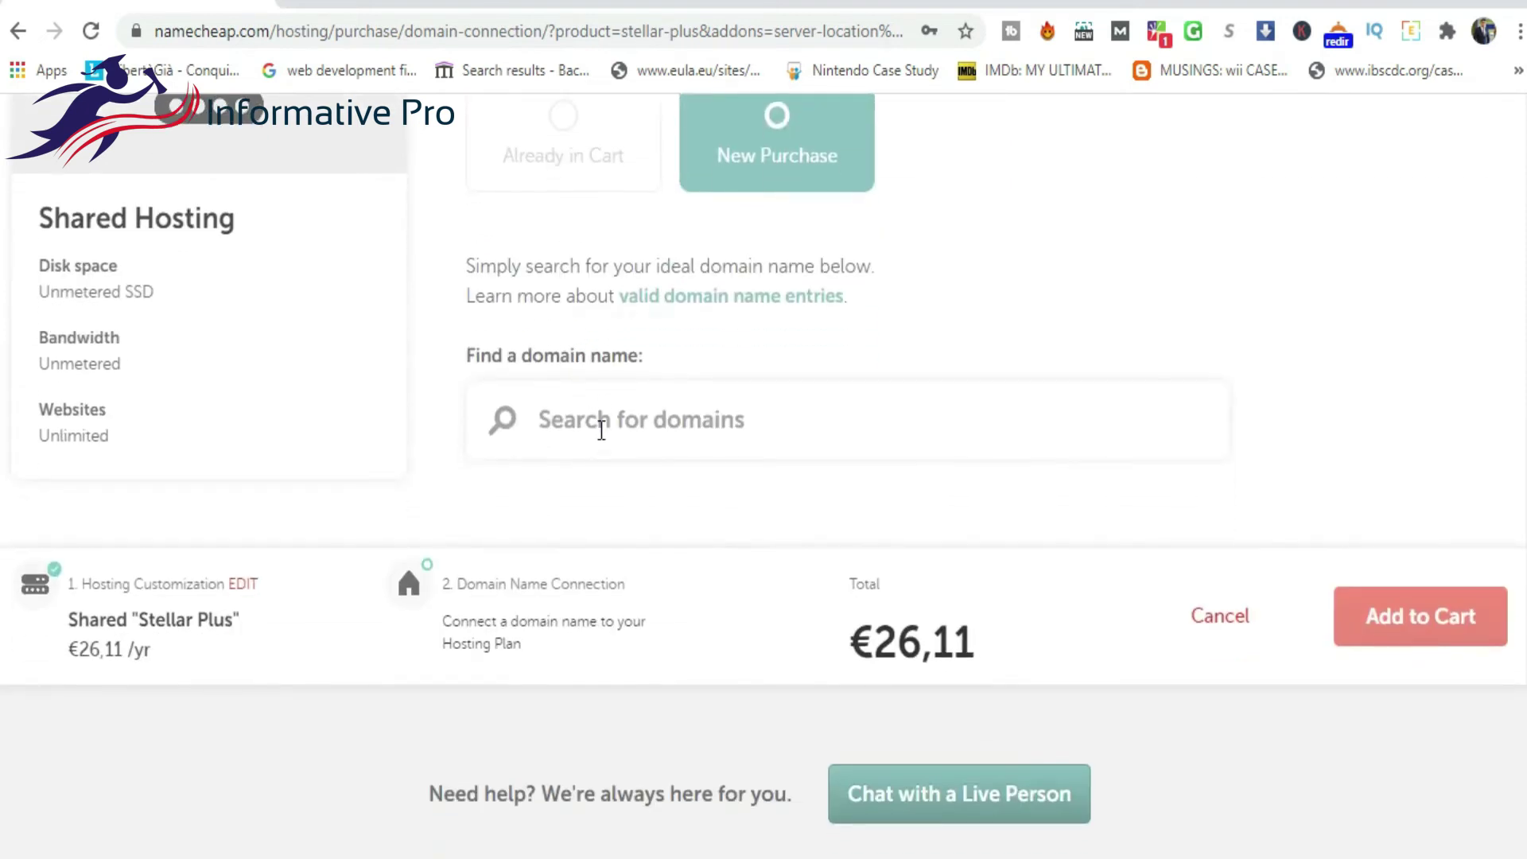
{"action": "scroll", "coordinate": [602, 430], "scroll_direction": "up", "scroll_amount": 2}
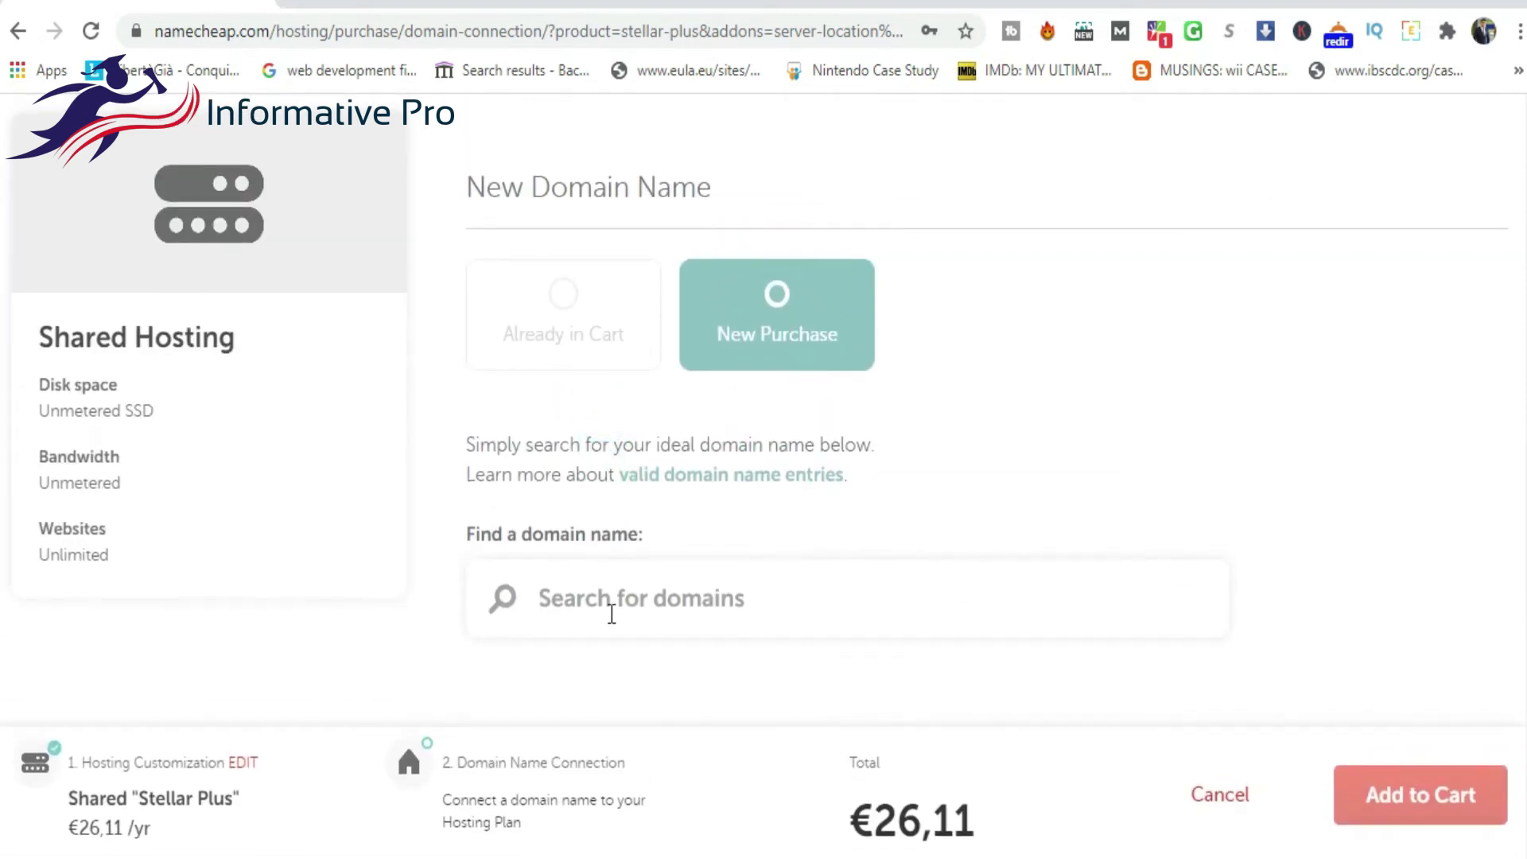
{"action": "type", "text": "hfdjhhfjhdkjfdjk"}
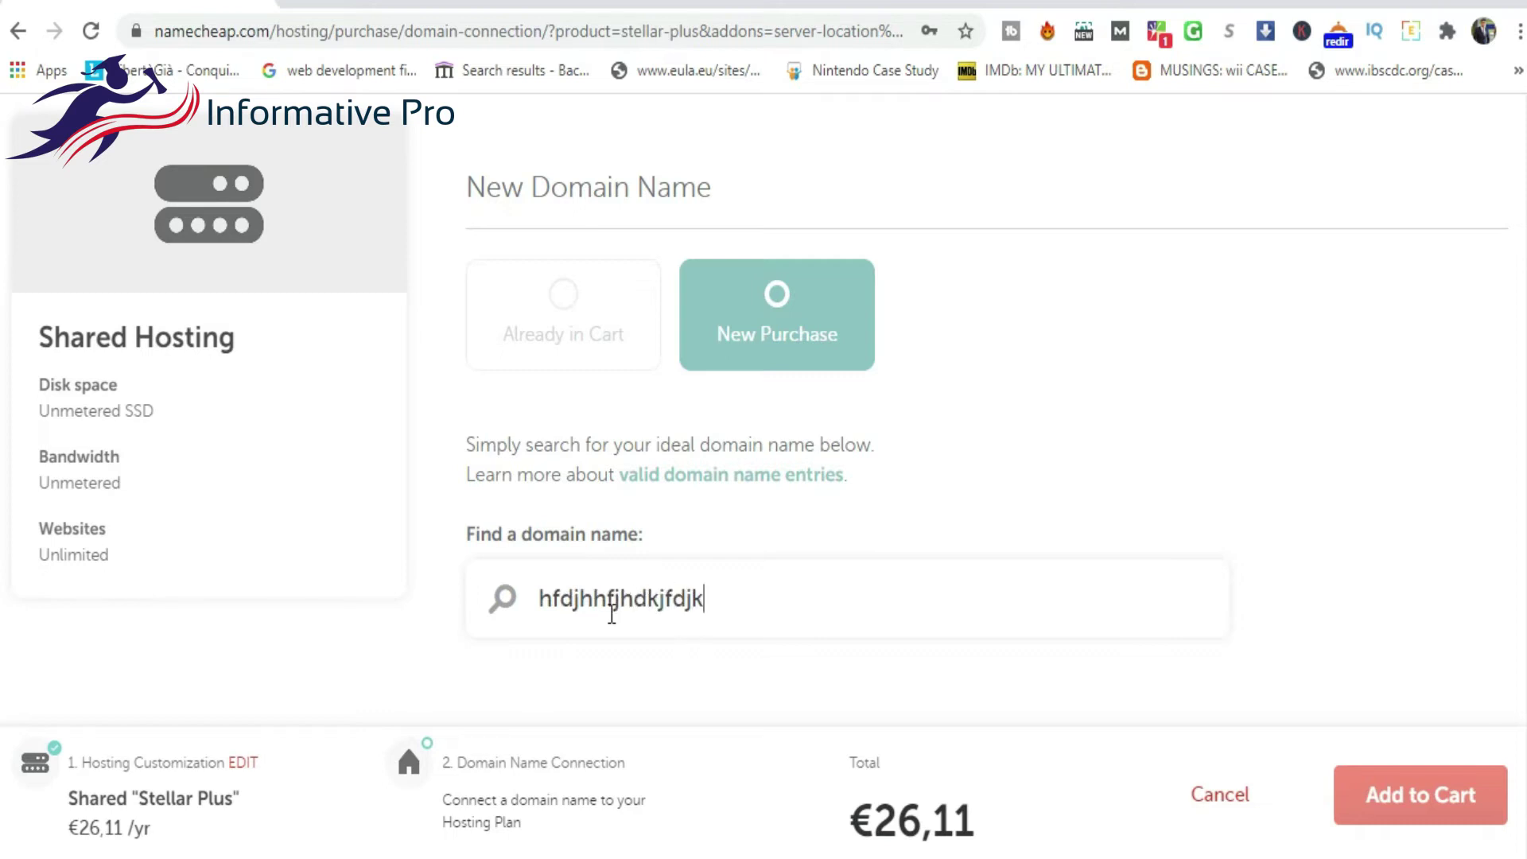
{"action": "scroll", "coordinate": [1029, 536], "scroll_direction": "down", "scroll_amount": 2}
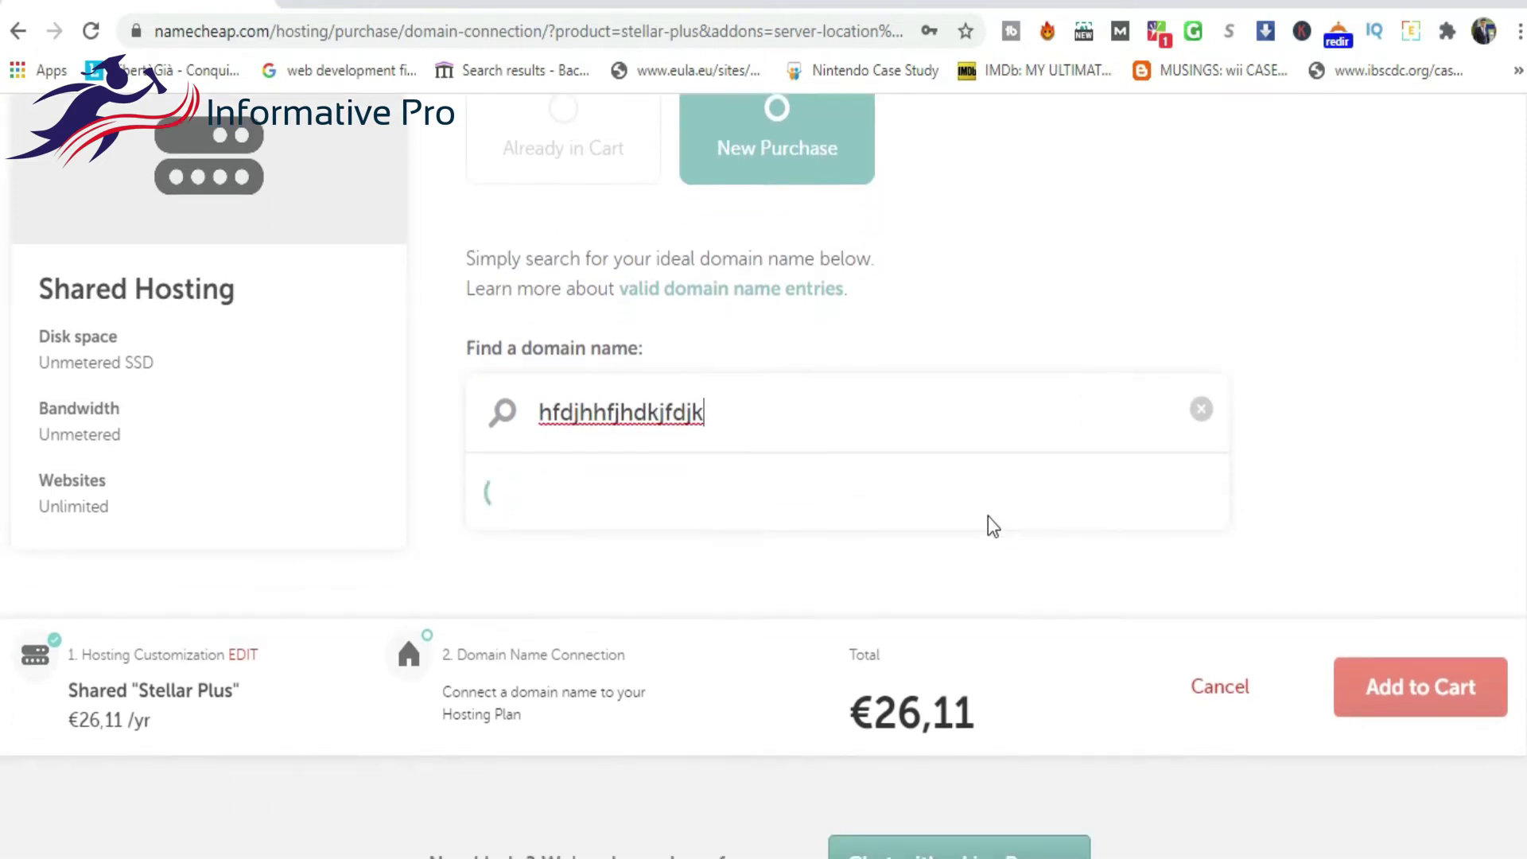
{"action": "scroll", "coordinate": [838, 522], "scroll_direction": "down", "scroll_amount": 3}
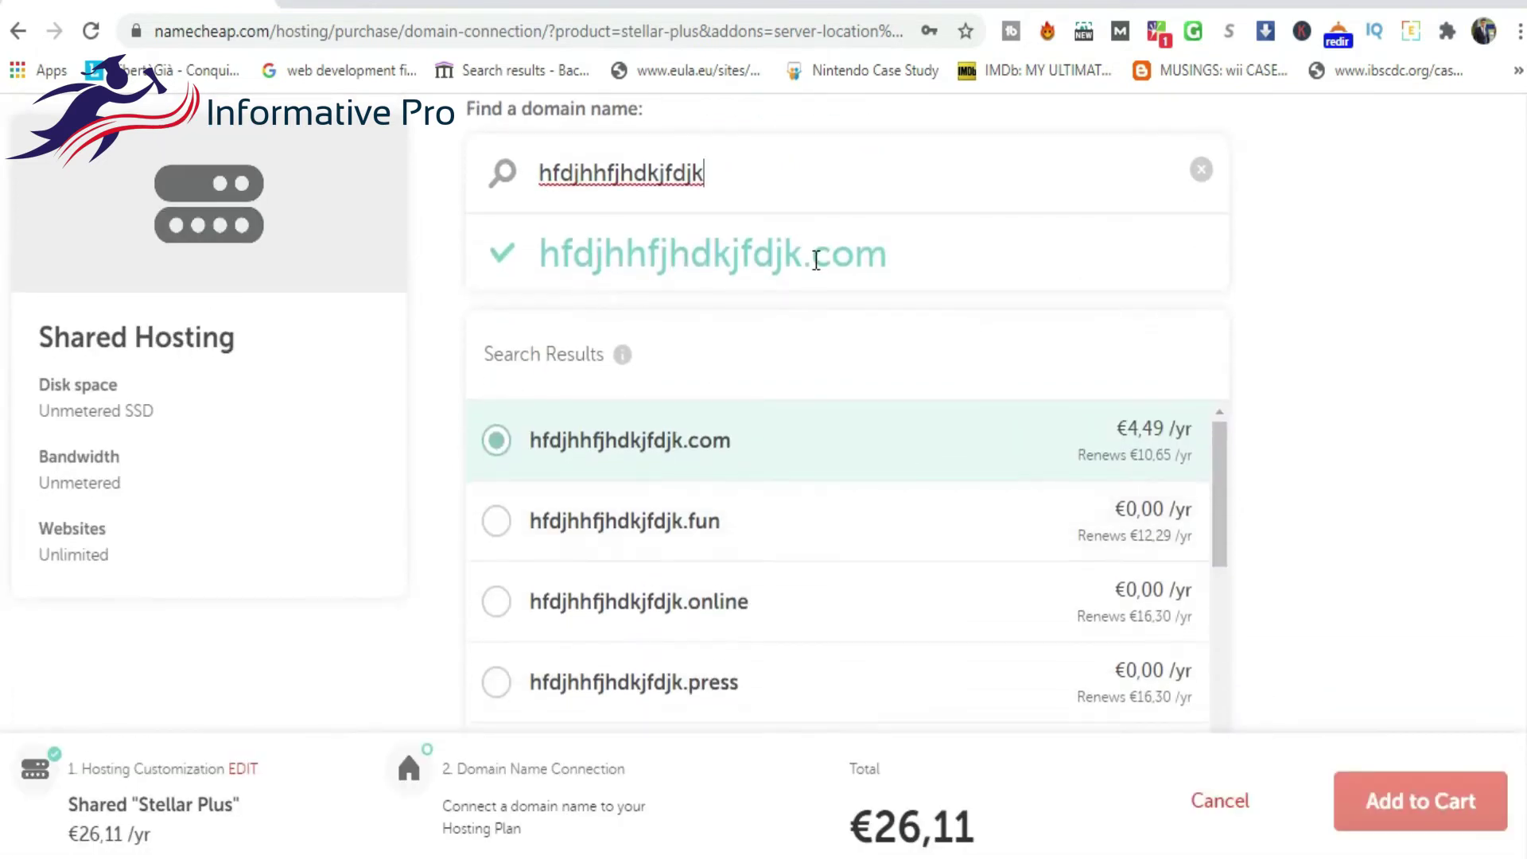
{"action": "left_click_drag", "start_coordinate": [899, 242], "coordinate": [542, 219]}
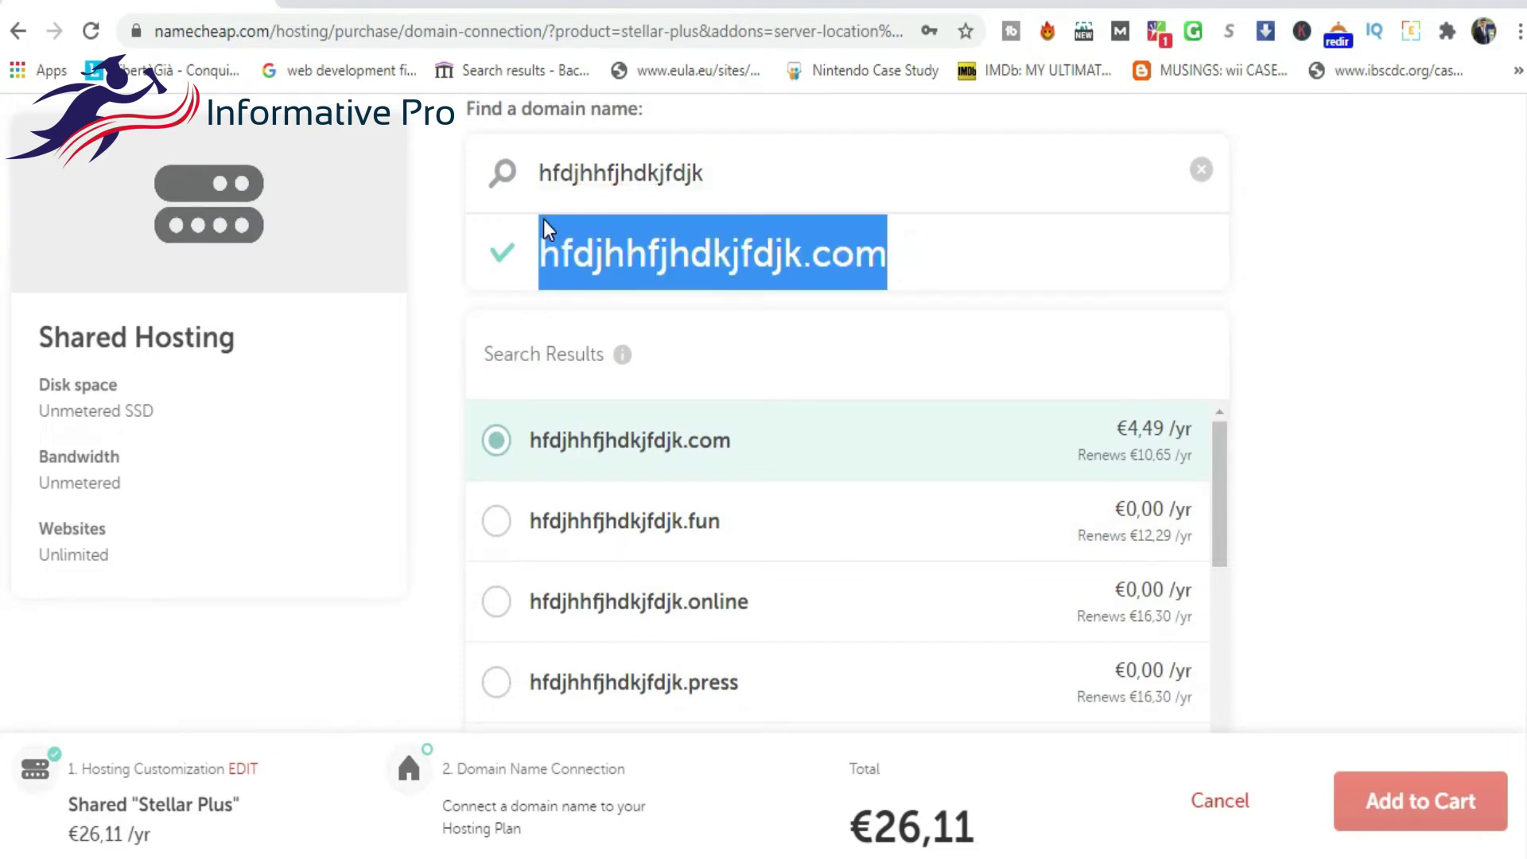
{"action": "left_click", "coordinate": [592, 197]}
{"action": "scroll", "coordinate": [604, 195], "scroll_direction": "up", "scroll_amount": 5}
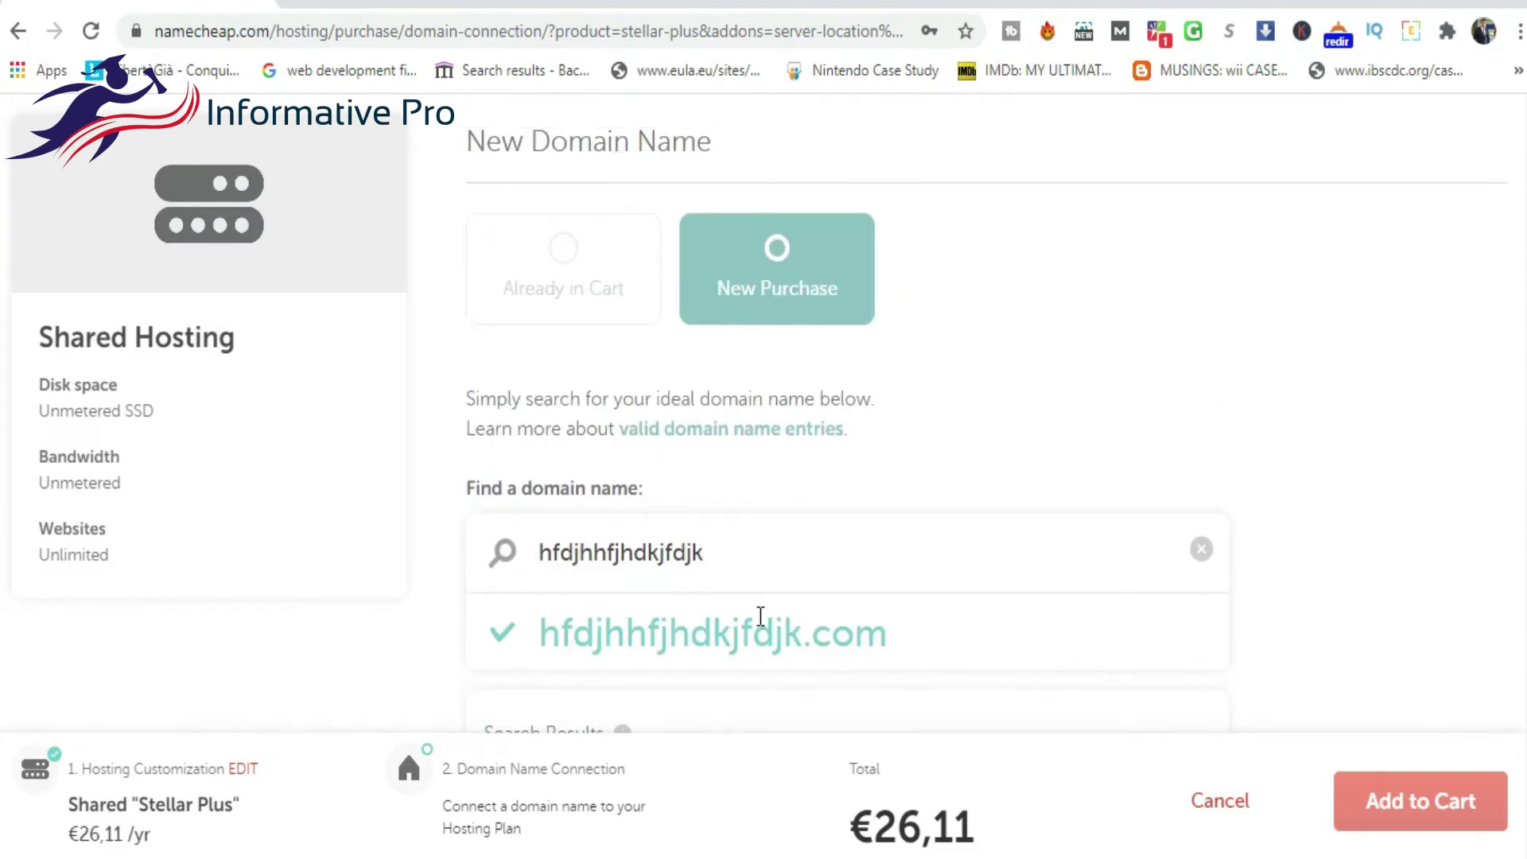
- Replace the domain search with ohfdjfhdjhsdsj and look through the offered extensions and their yearly prices
{"action": "double_click", "coordinate": [710, 556]}
{"action": "type", "text": "ohf"}
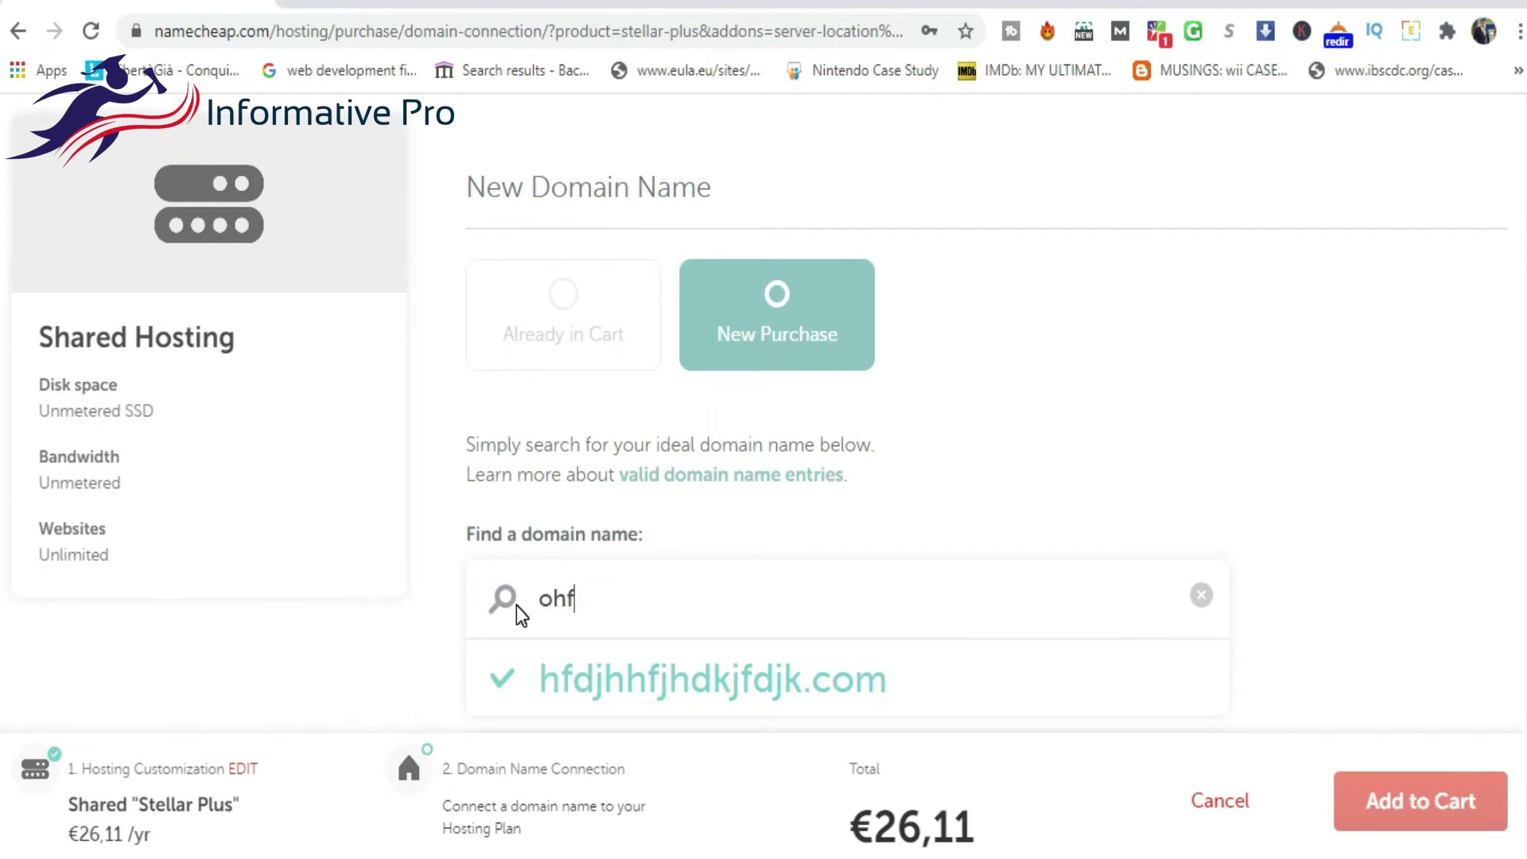
{"action": "type", "text": "djfhdjhsdsj"}
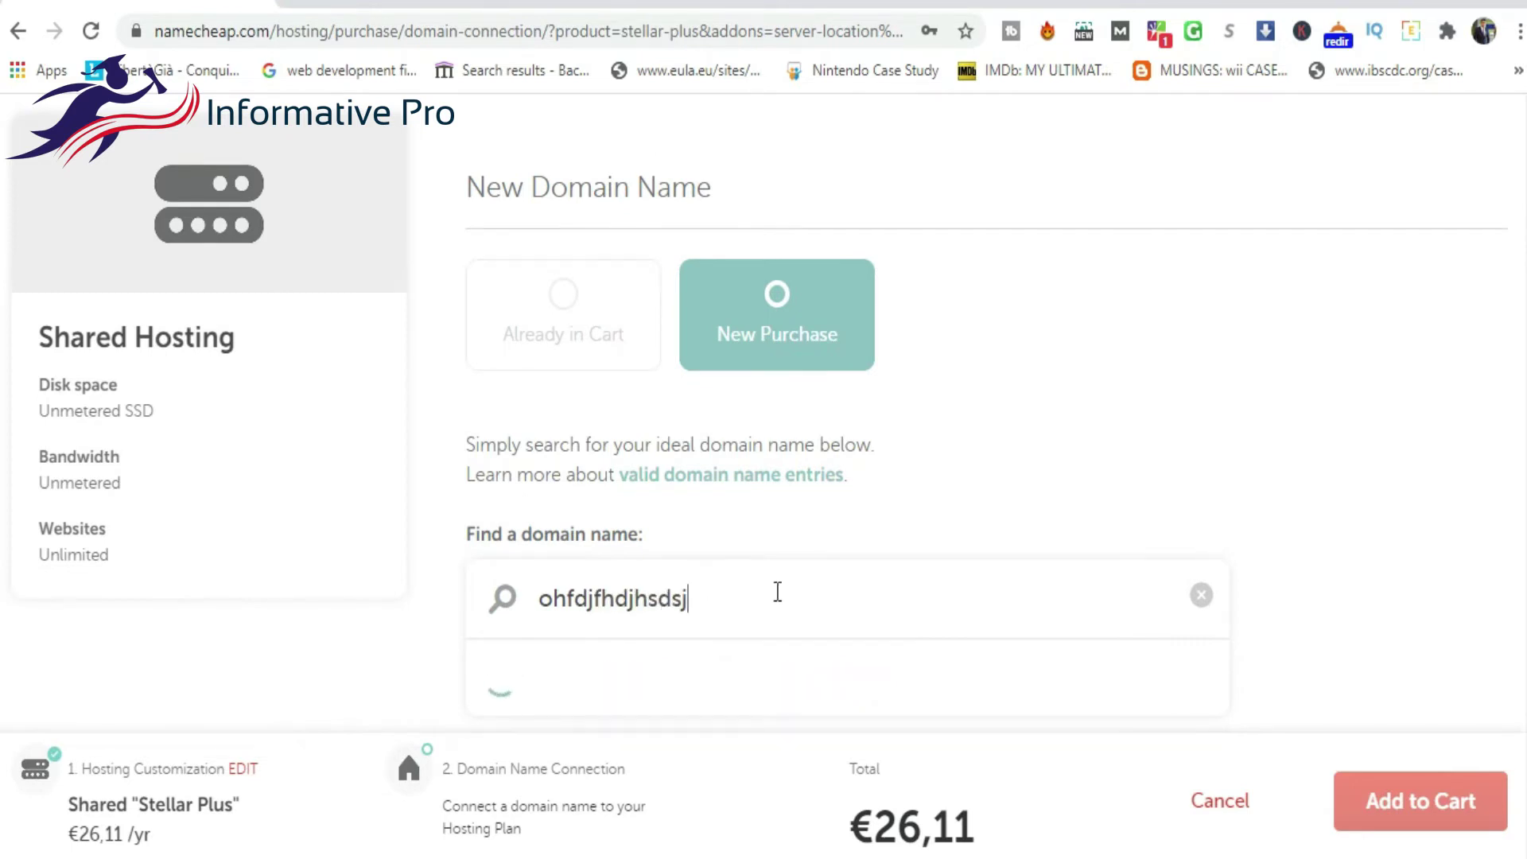
{"action": "scroll", "coordinate": [779, 586], "scroll_direction": "down", "scroll_amount": 3}
{"action": "scroll", "coordinate": [707, 628], "scroll_direction": "down", "scroll_amount": 3}
{"action": "scroll", "coordinate": [1239, 541], "scroll_direction": "down", "scroll_amount": 2}
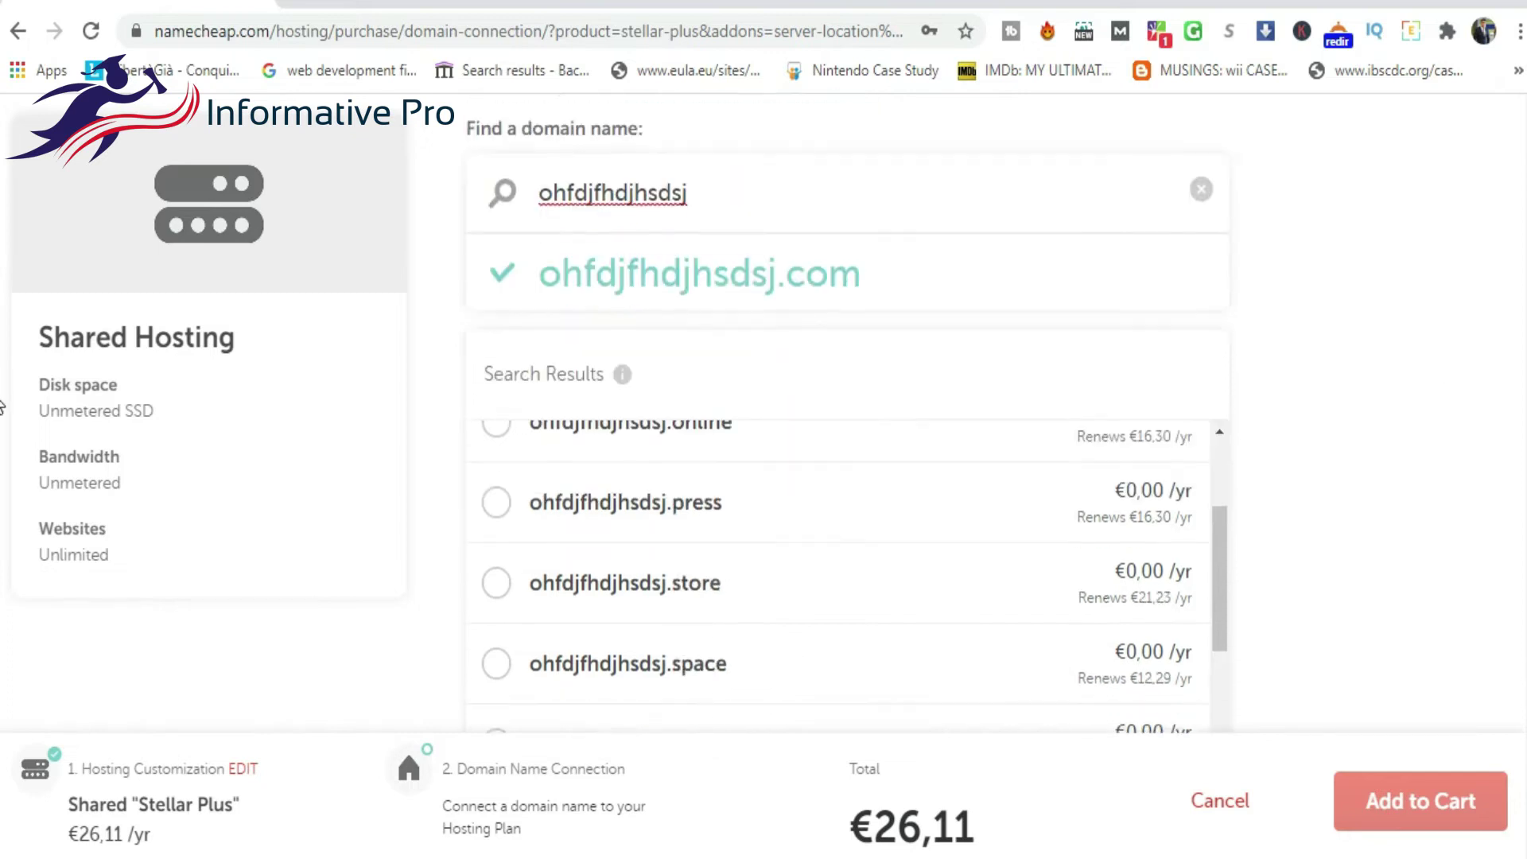
{"action": "left_click_drag", "start_coordinate": [1215, 569], "coordinate": [1210, 485]}
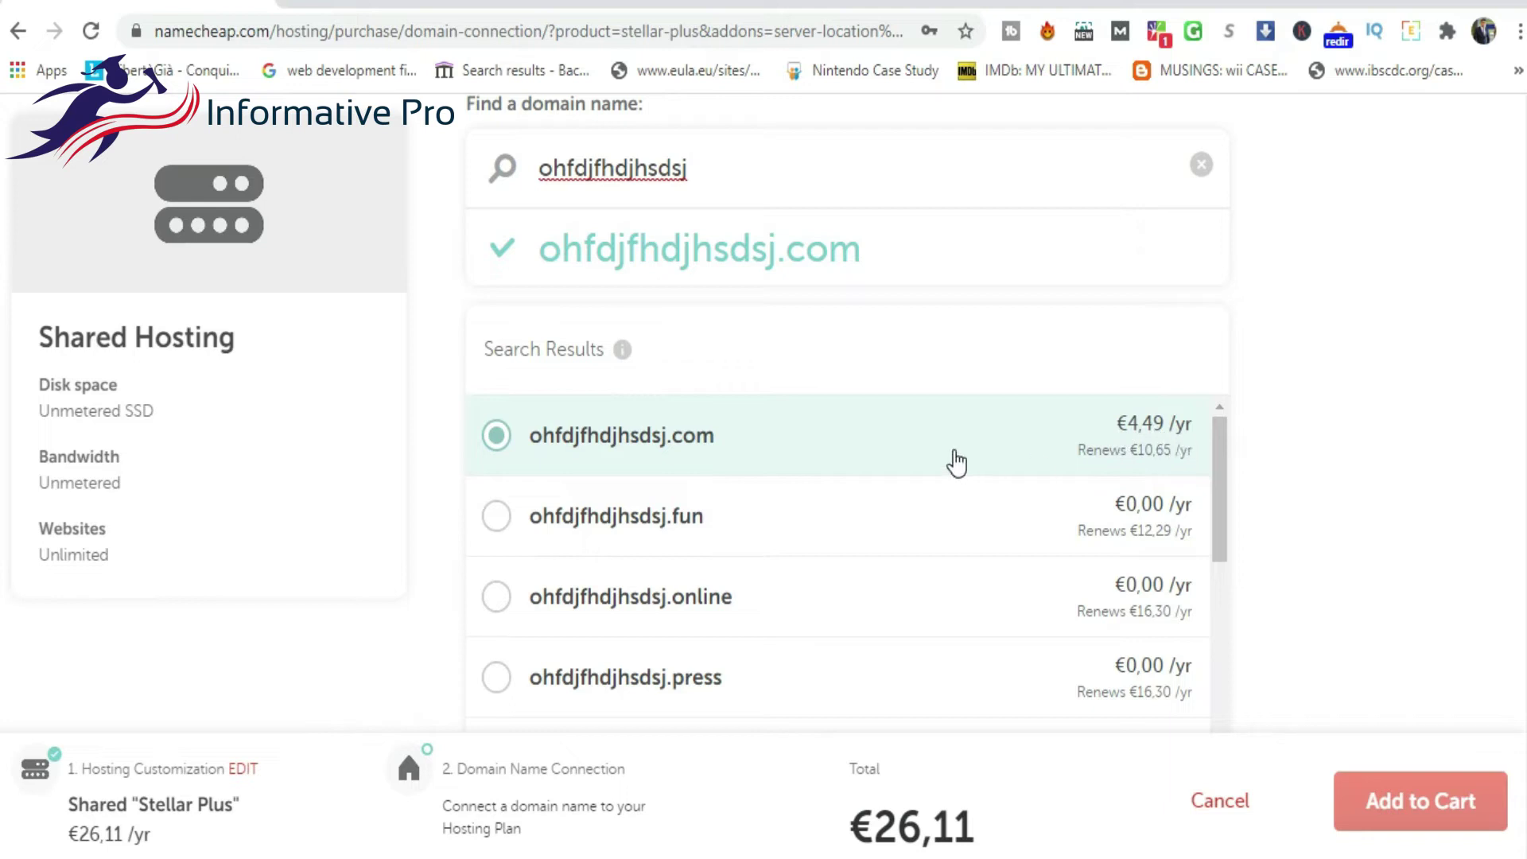
- Choose ohfdjfhdjhsdsj.com from the search results and connect it to the hosting plan
{"action": "left_click", "coordinate": [624, 460]}
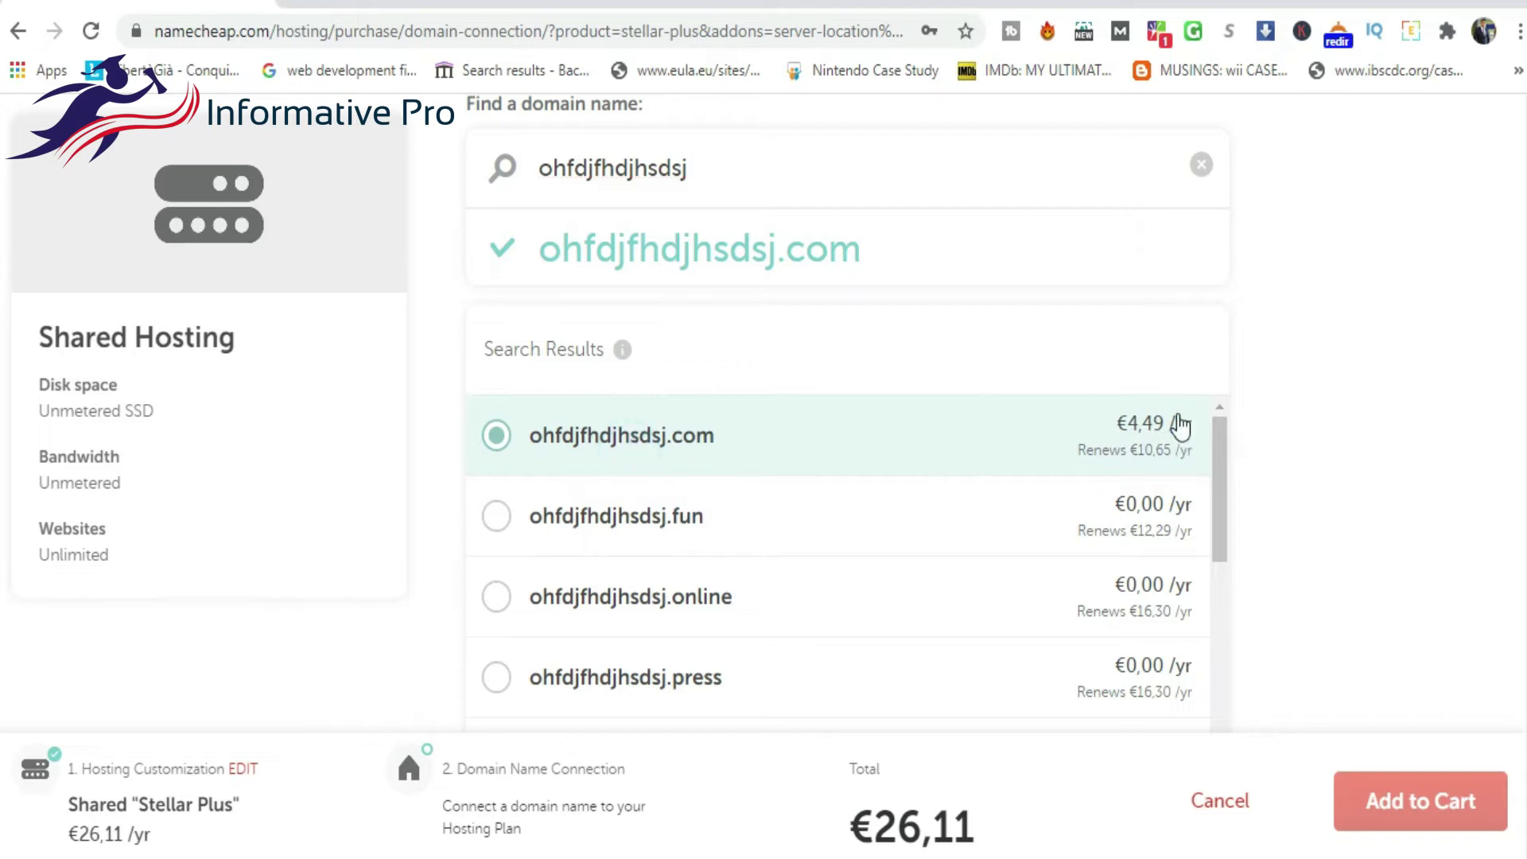
{"action": "scroll", "coordinate": [1390, 387], "scroll_direction": "down", "scroll_amount": 5}
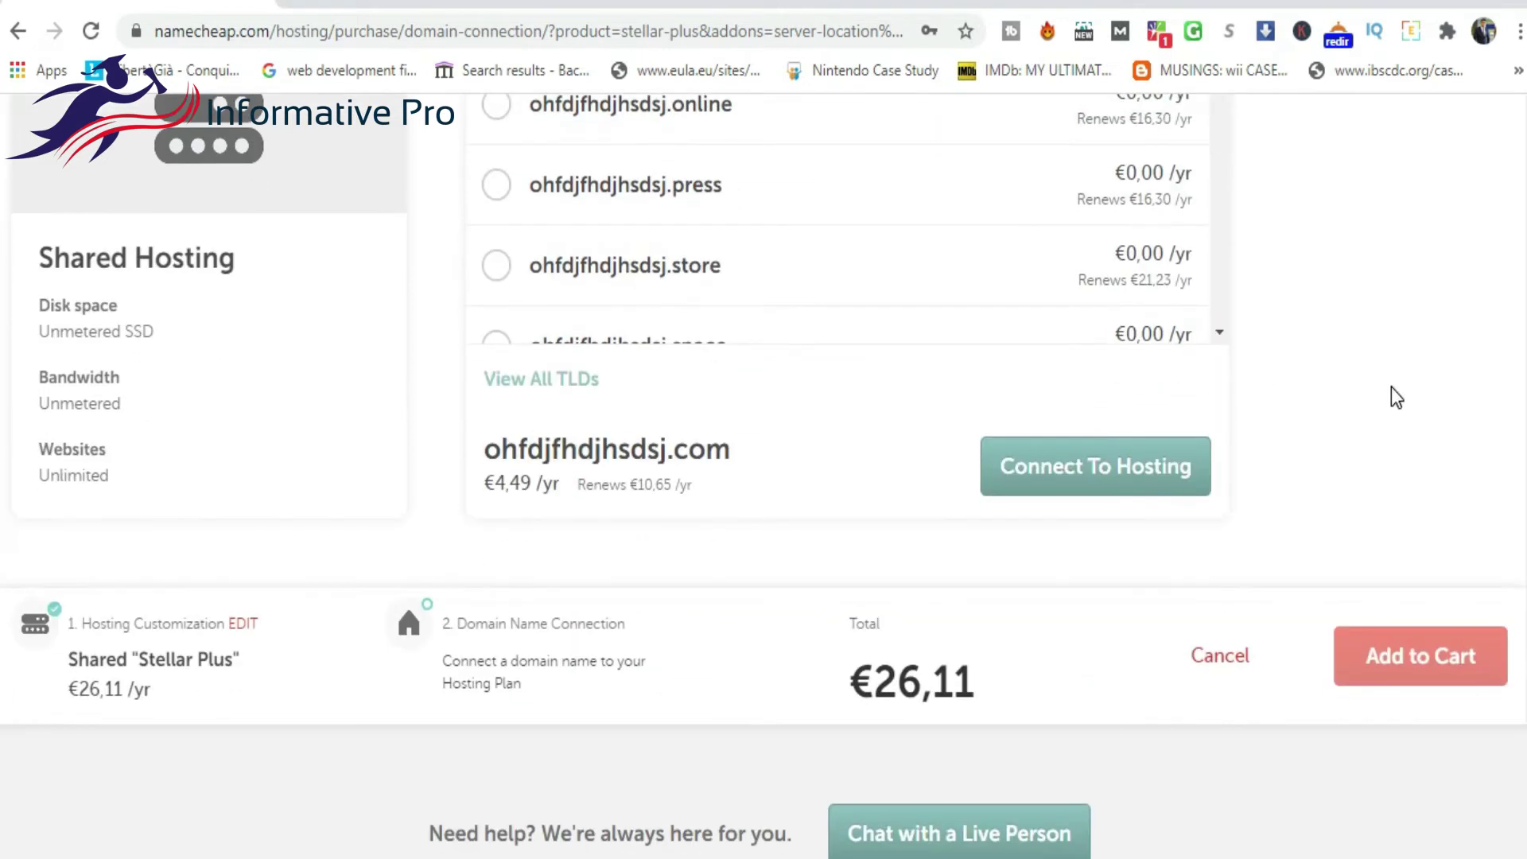
{"action": "left_click", "coordinate": [1087, 465]}
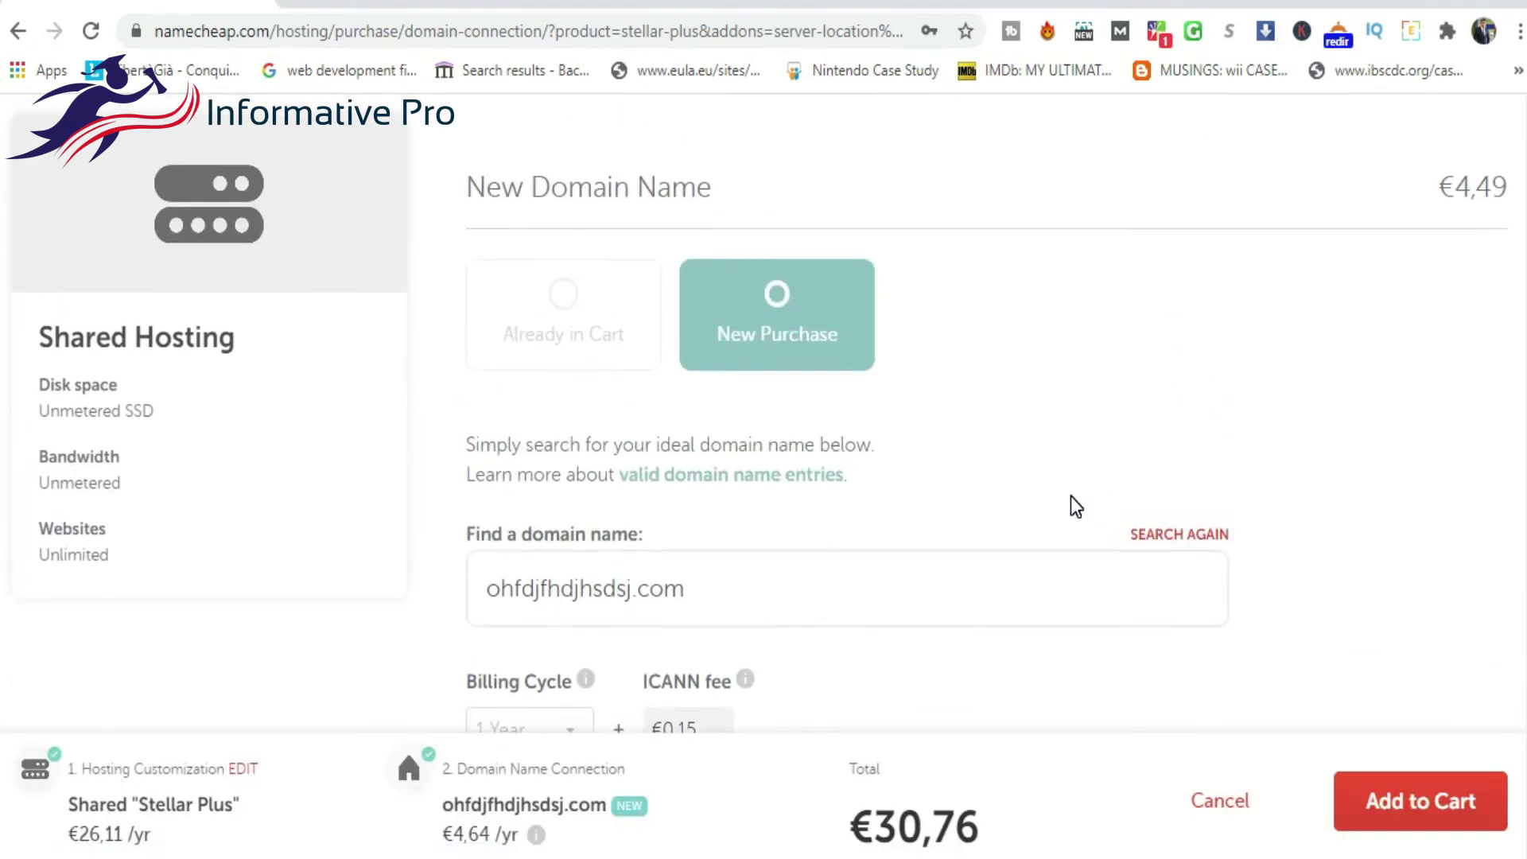
- Review the domain's billing cycle, ICANN fee and order total, and add the hosting plan with its domain to the cart
{"action": "scroll", "coordinate": [1070, 495], "scroll_direction": "down", "scroll_amount": 3}
{"action": "scroll", "coordinate": [1066, 497], "scroll_direction": "up", "scroll_amount": 4}
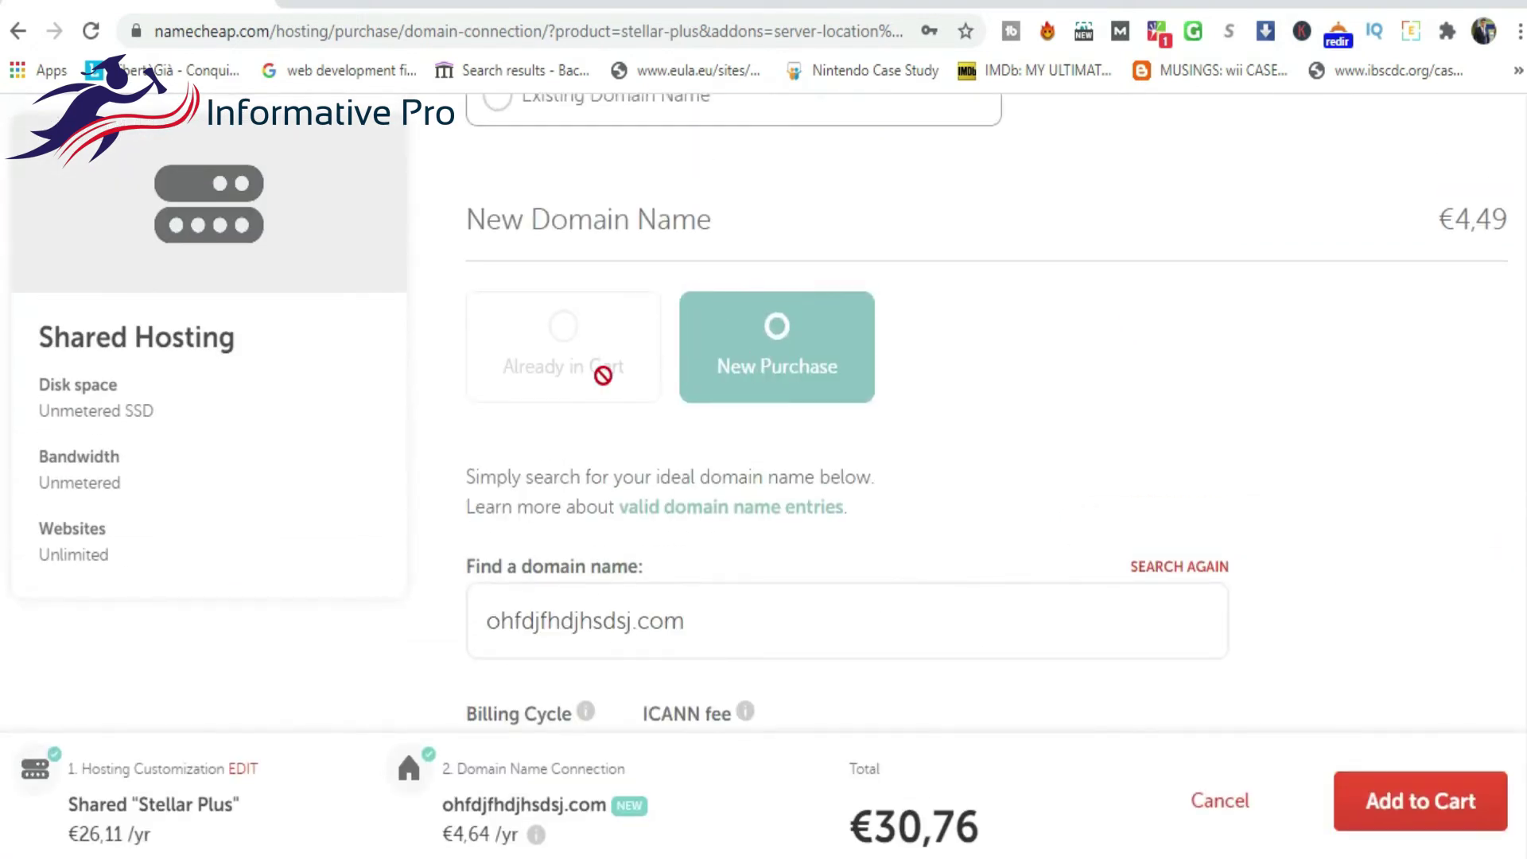
{"action": "scroll", "coordinate": [601, 417], "scroll_direction": "up", "scroll_amount": 1}
{"action": "scroll", "coordinate": [977, 450], "scroll_direction": "down", "scroll_amount": 5}
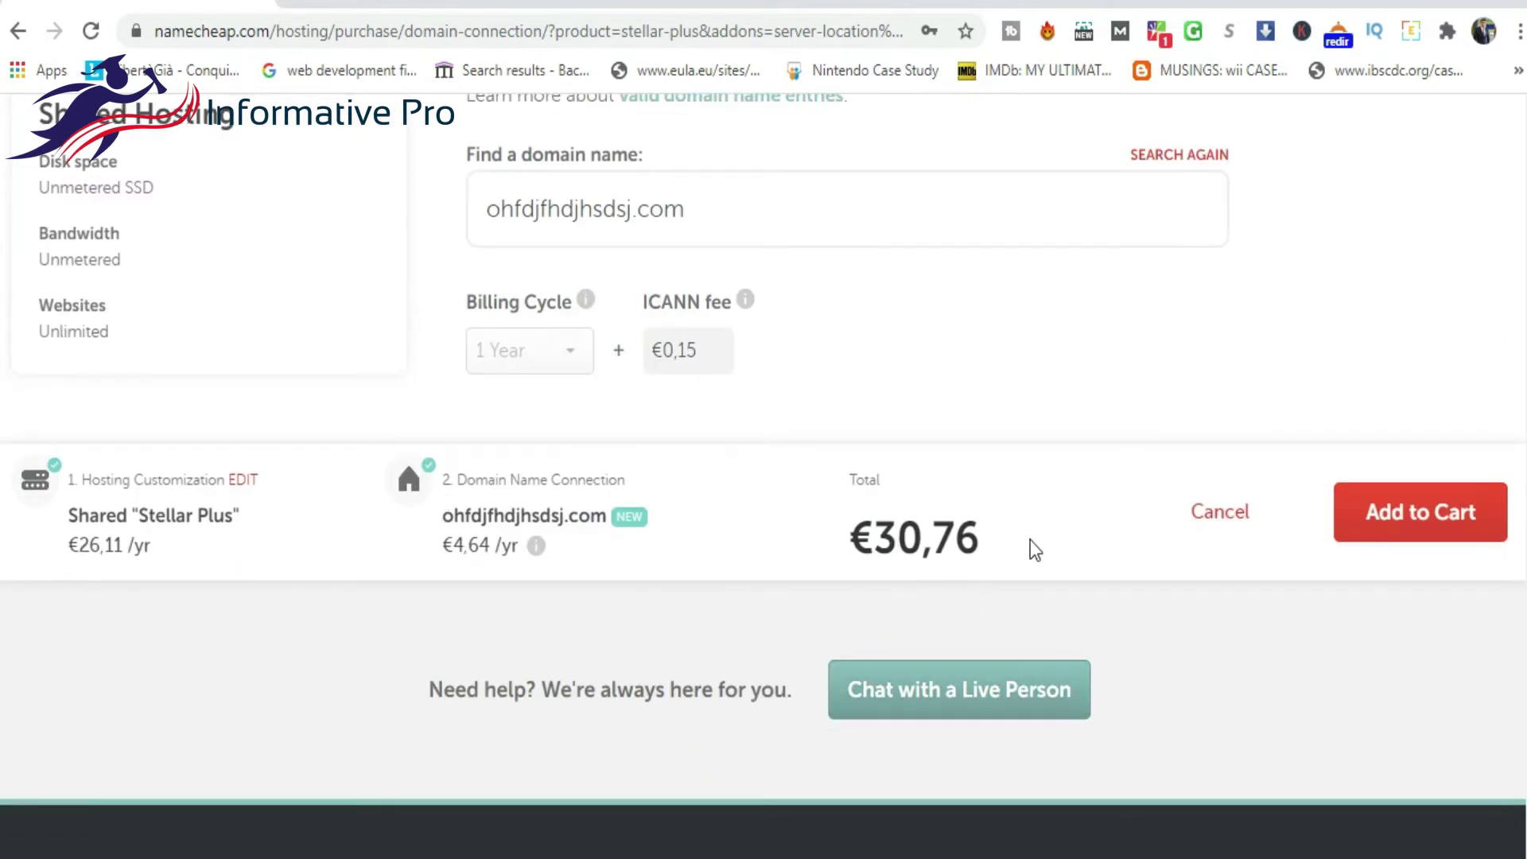
{"action": "left_click", "coordinate": [1413, 523]}
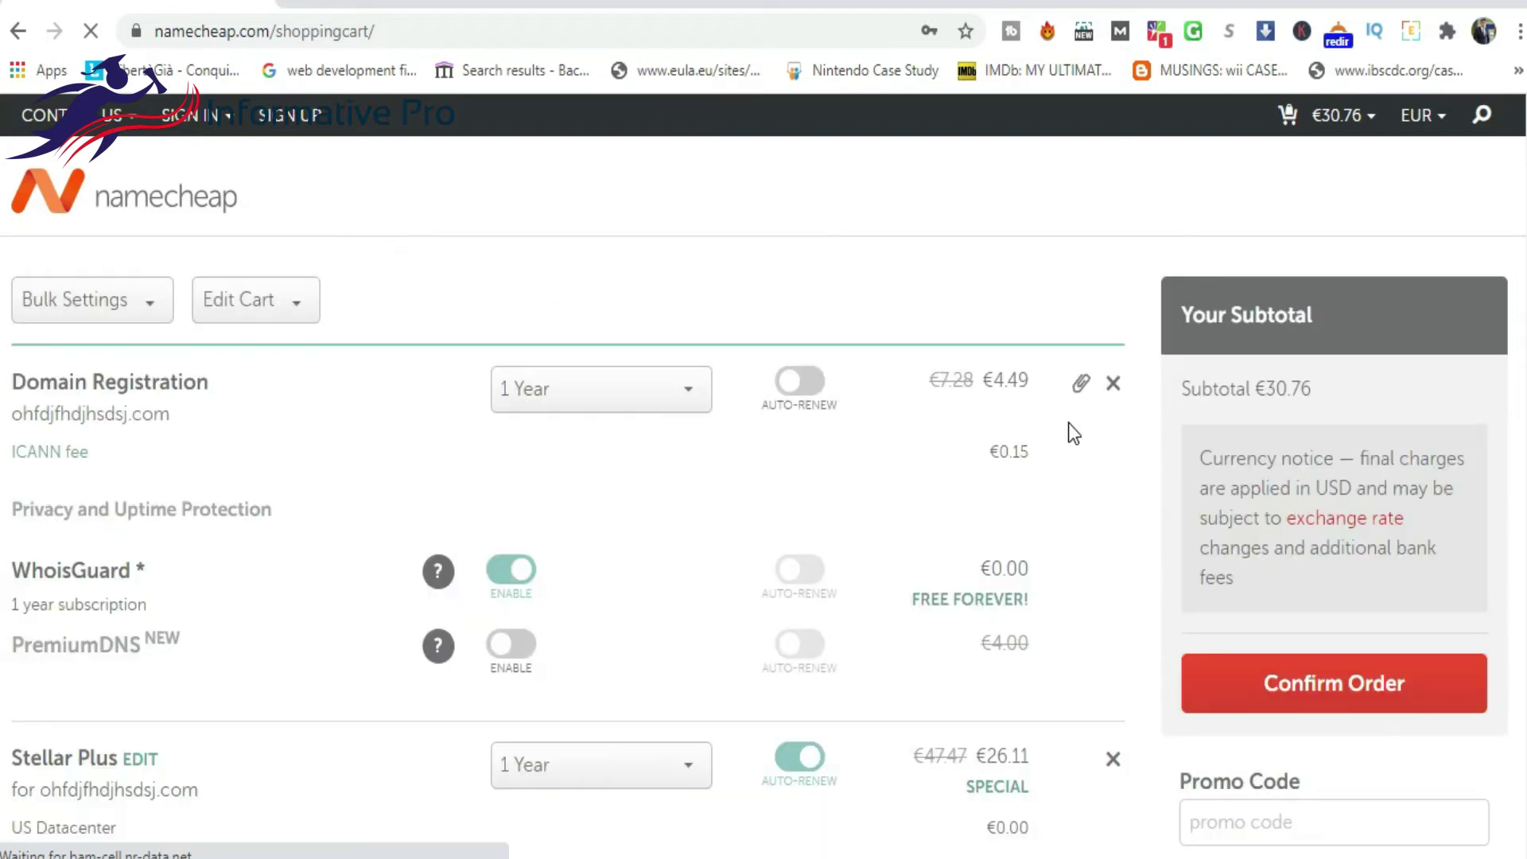
- Review the domain registration and Stellar Plus items in the shopping cart, and confirm the order
{"action": "scroll", "coordinate": [1013, 518], "scroll_direction": "down", "scroll_amount": 4}
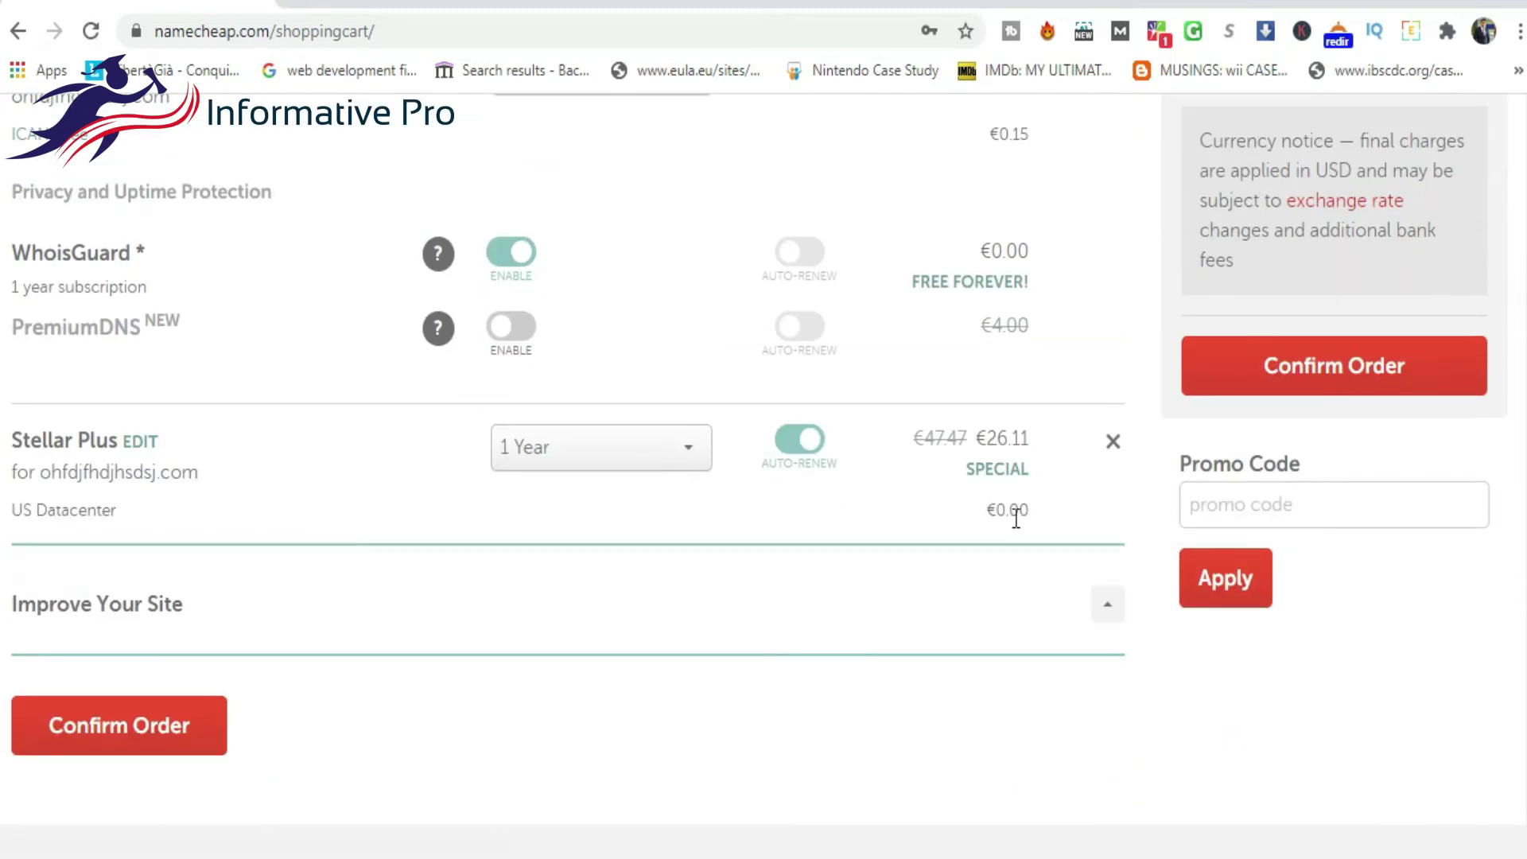
{"action": "scroll", "coordinate": [1015, 518], "scroll_direction": "down", "scroll_amount": 2}
{"action": "scroll", "coordinate": [1104, 467], "scroll_direction": "up", "scroll_amount": 5}
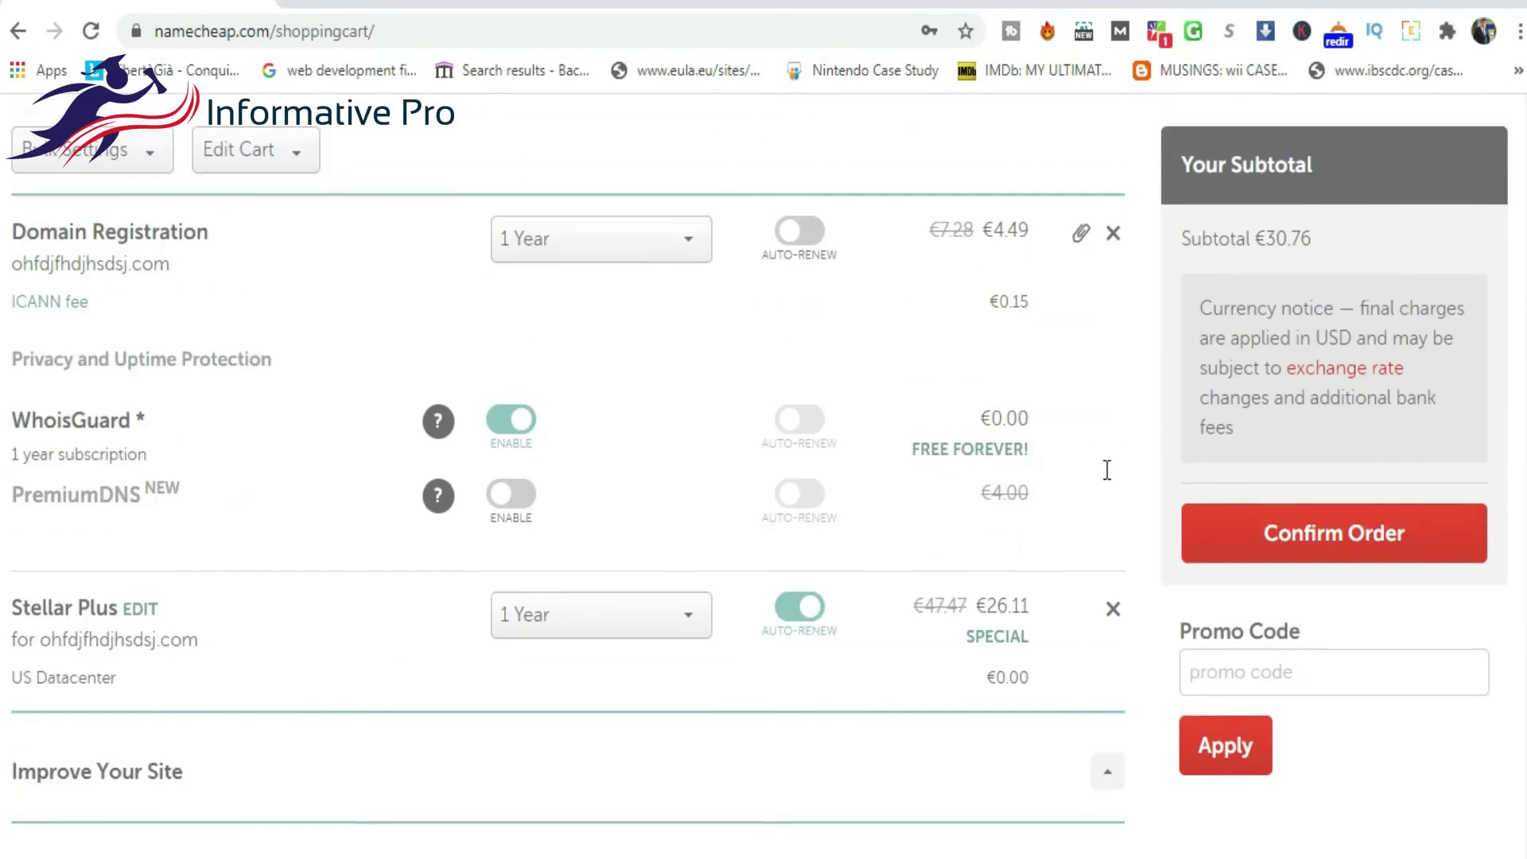
{"action": "left_click", "coordinate": [1298, 545]}
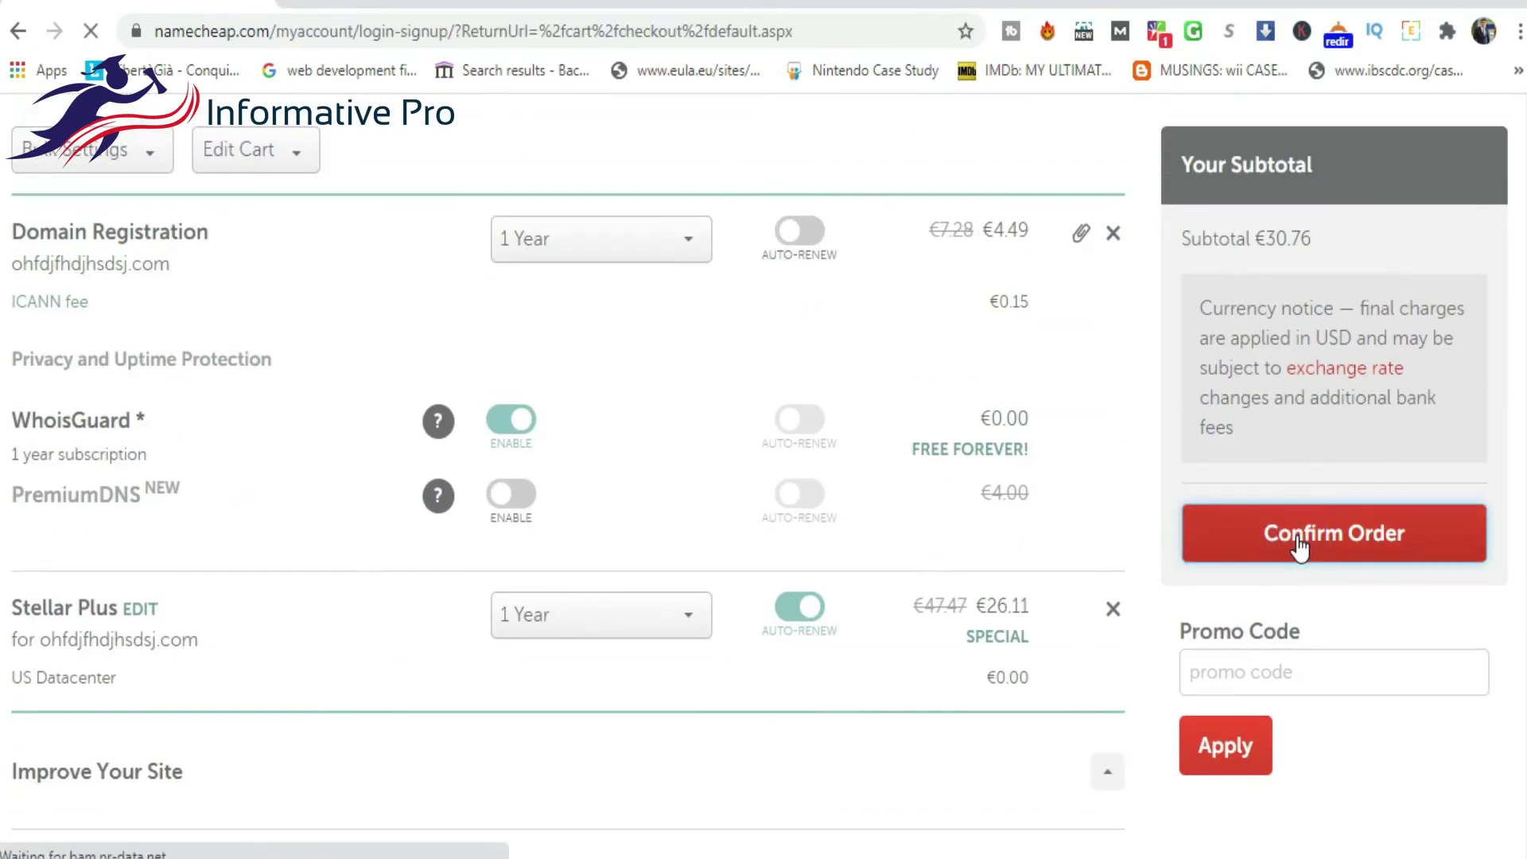
- Examine the account creation form's required fields, password rules and newsletter option alongside the login form
{"action": "scroll", "coordinate": [869, 583], "scroll_direction": "down", "scroll_amount": 6}
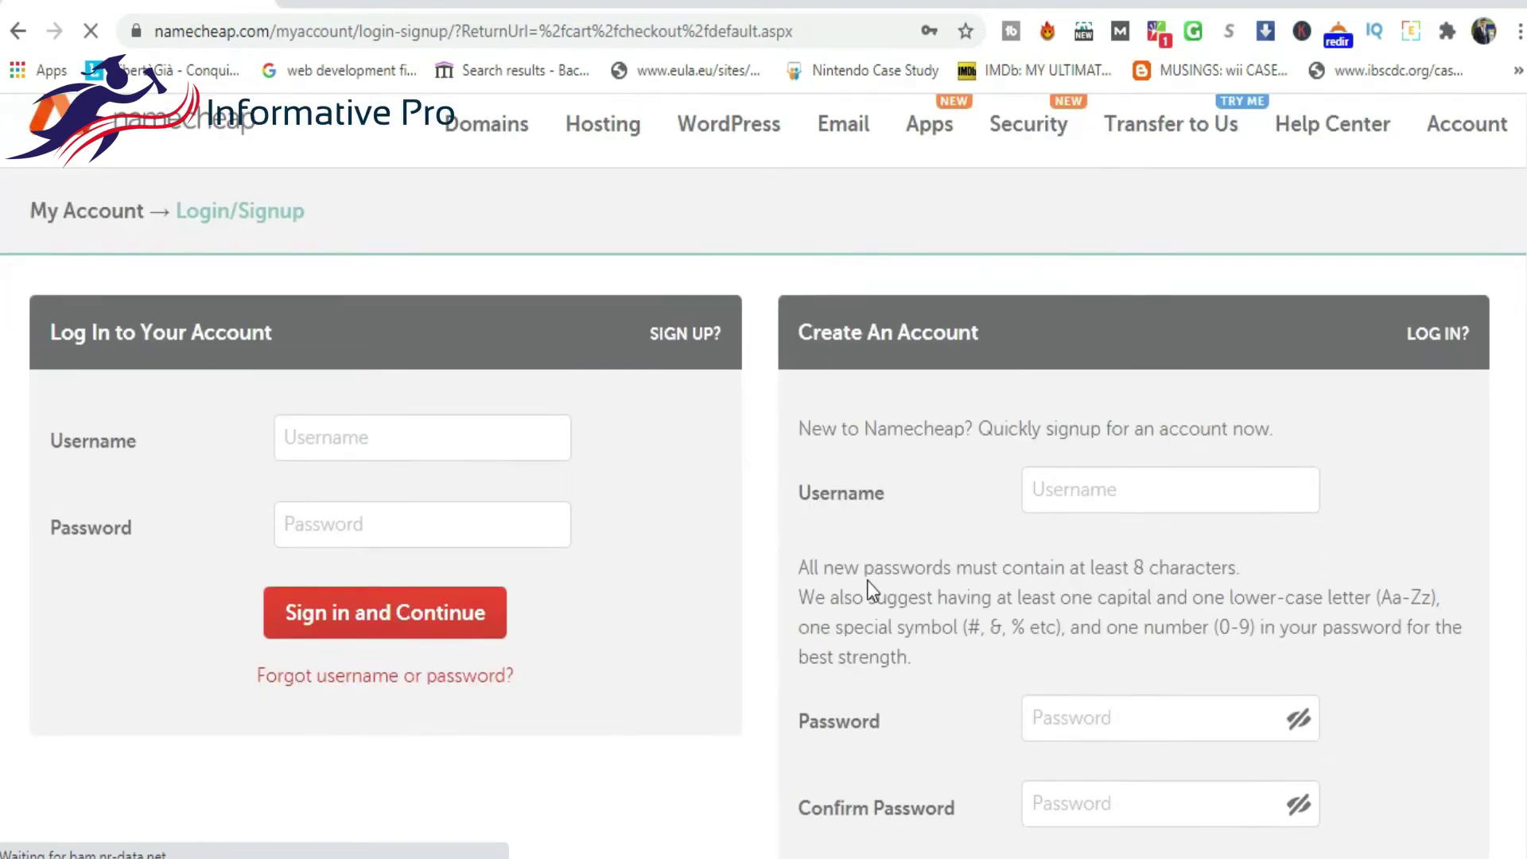
{"action": "scroll", "coordinate": [1204, 262], "scroll_direction": "up", "scroll_amount": 4}
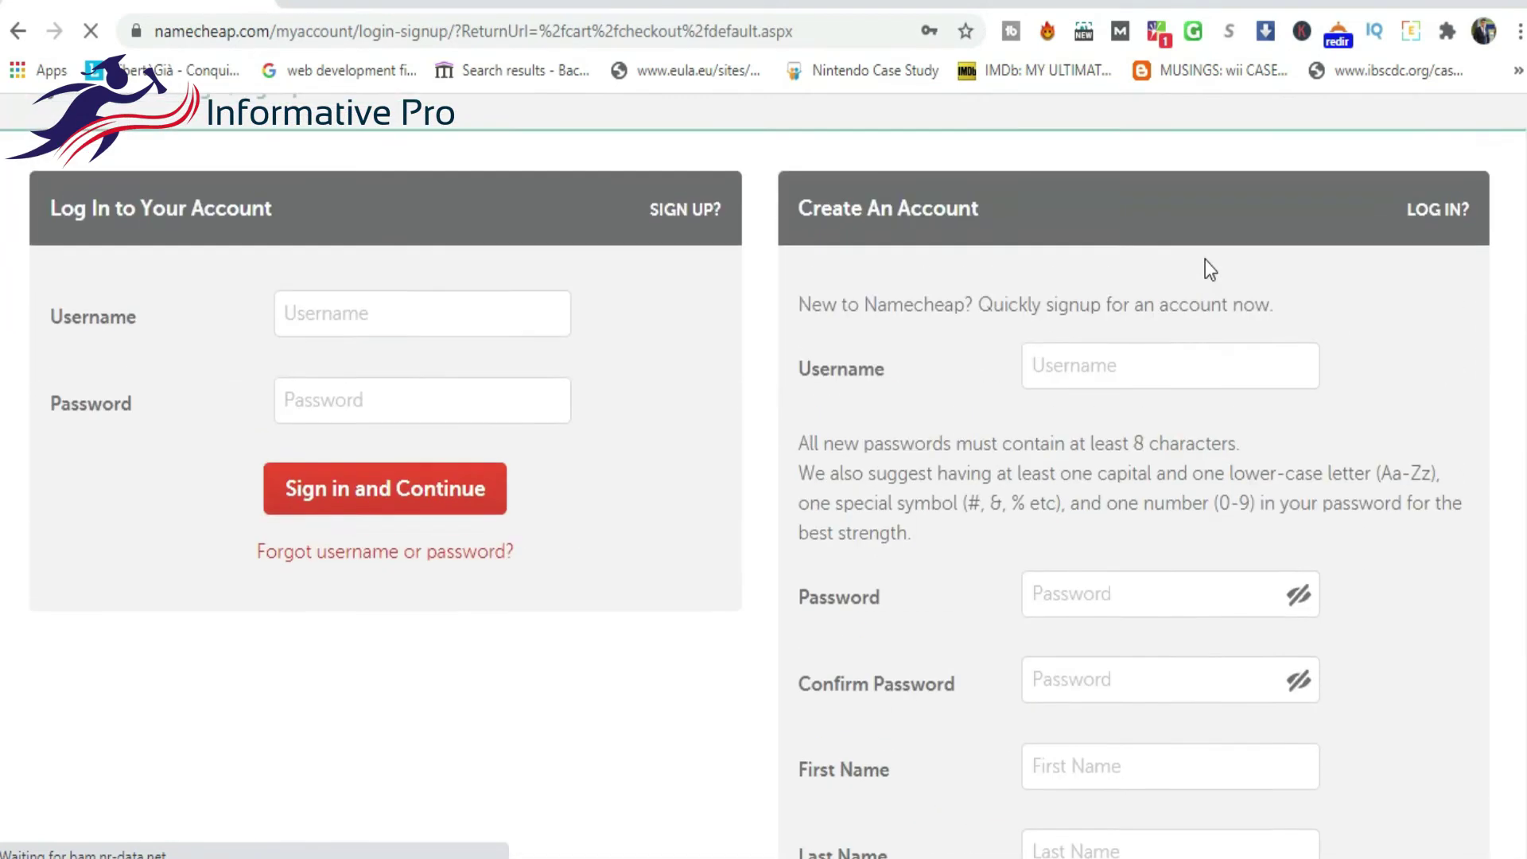
{"action": "left_click", "coordinate": [1086, 389]}
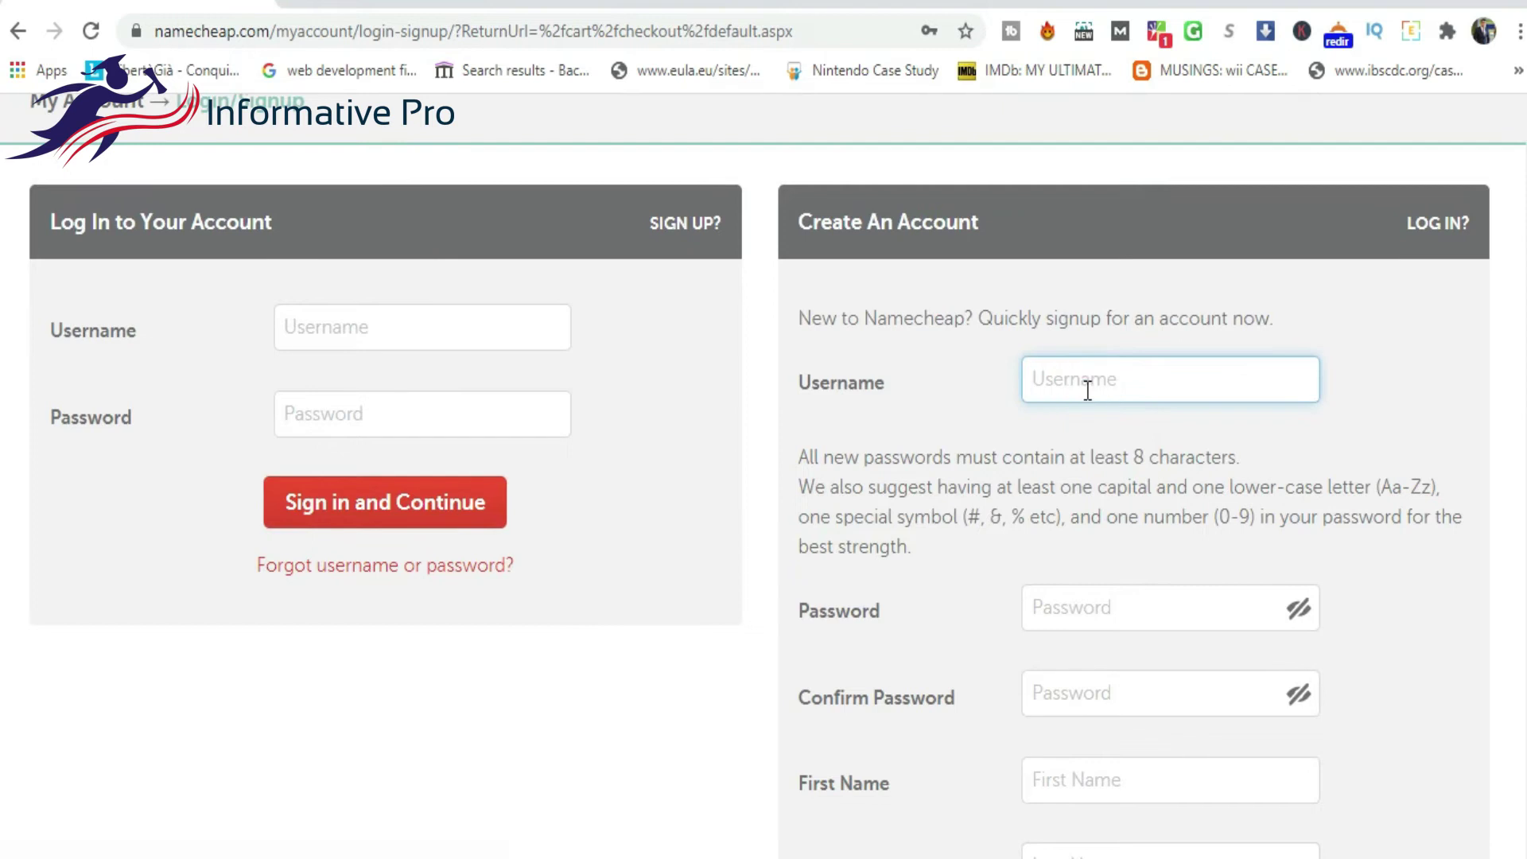
{"action": "scroll", "coordinate": [1100, 495], "scroll_direction": "down", "scroll_amount": 7}
{"action": "scroll", "coordinate": [1095, 396], "scroll_direction": "up", "scroll_amount": 2}
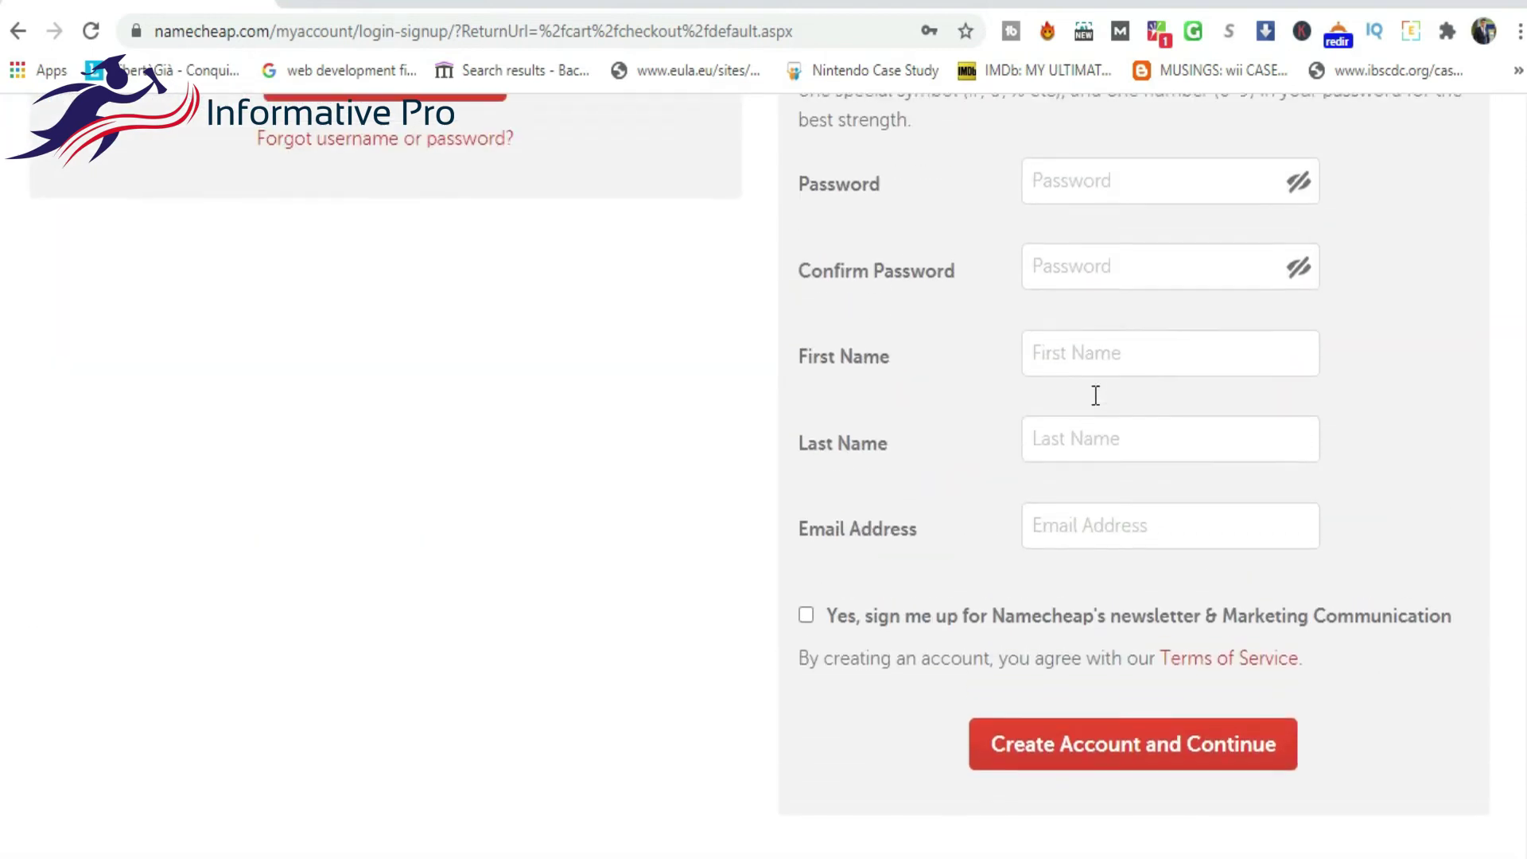
{"action": "scroll", "coordinate": [1124, 662], "scroll_direction": "down", "scroll_amount": 3}
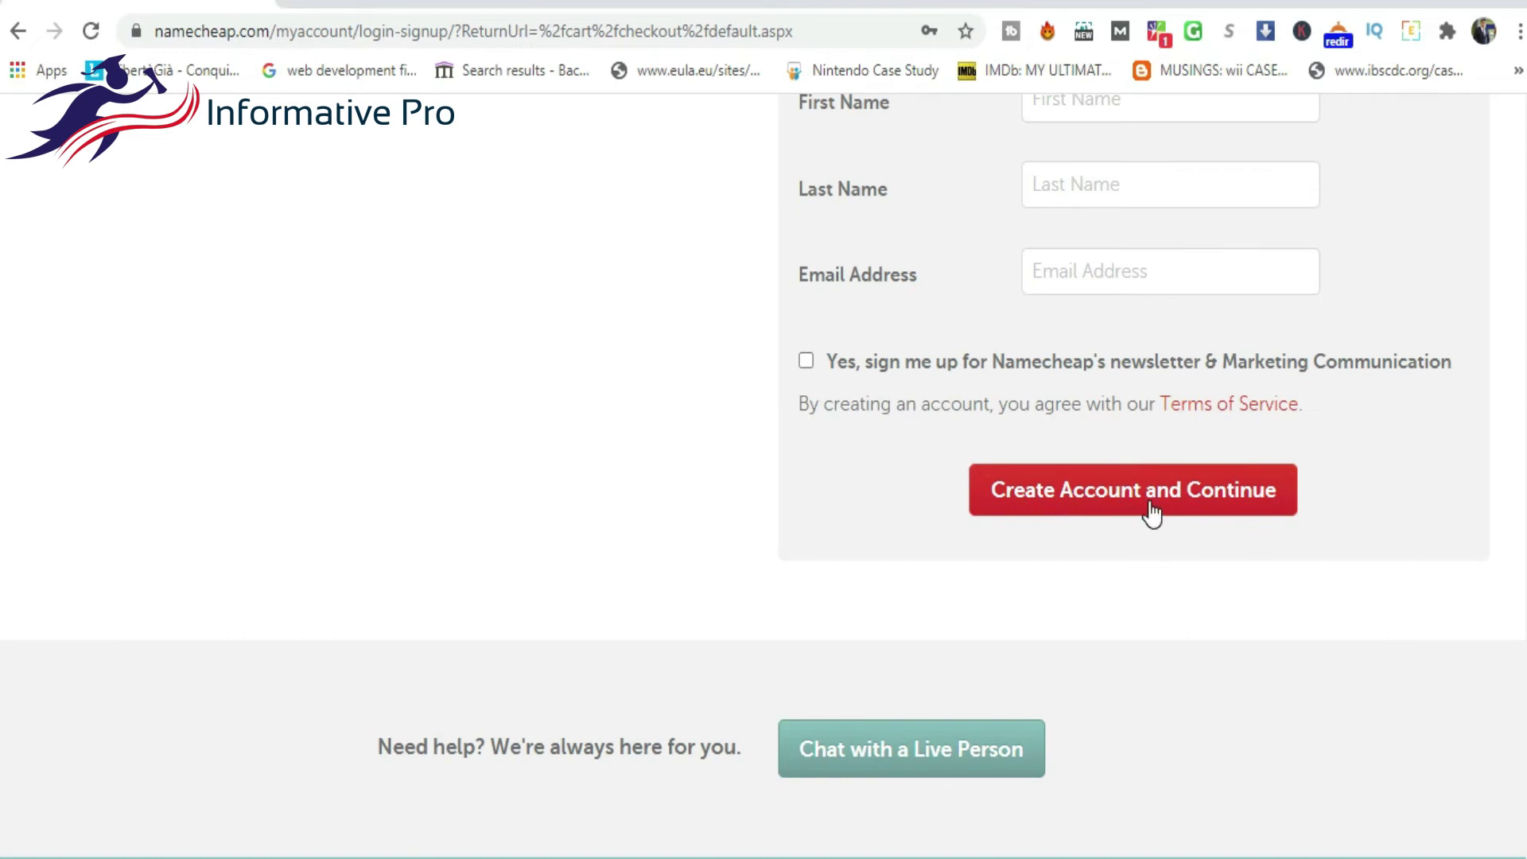
{"action": "scroll", "coordinate": [1152, 514], "scroll_direction": "up", "scroll_amount": 7}
{"action": "scroll", "coordinate": [1152, 513], "scroll_direction": "up", "scroll_amount": 3}
{"action": "scroll", "coordinate": [1150, 513], "scroll_direction": "down", "scroll_amount": 6}
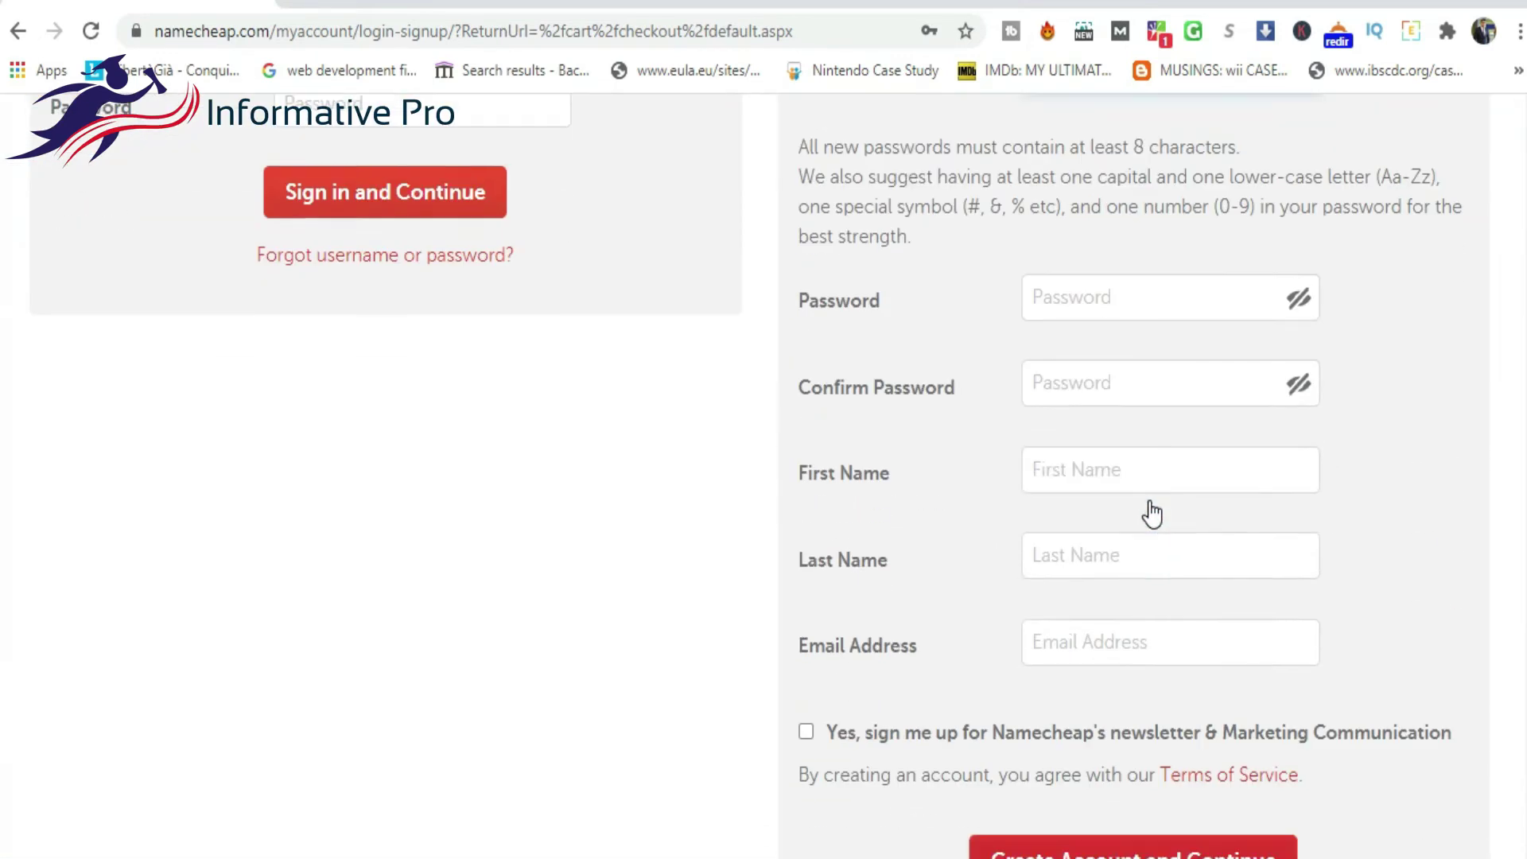
{"action": "scroll", "coordinate": [679, 464], "scroll_direction": "up", "scroll_amount": 6}
- Log in to the existing account with its username and password, and continue to the payment method section of the checkout
{"action": "left_click", "coordinate": [364, 517]}
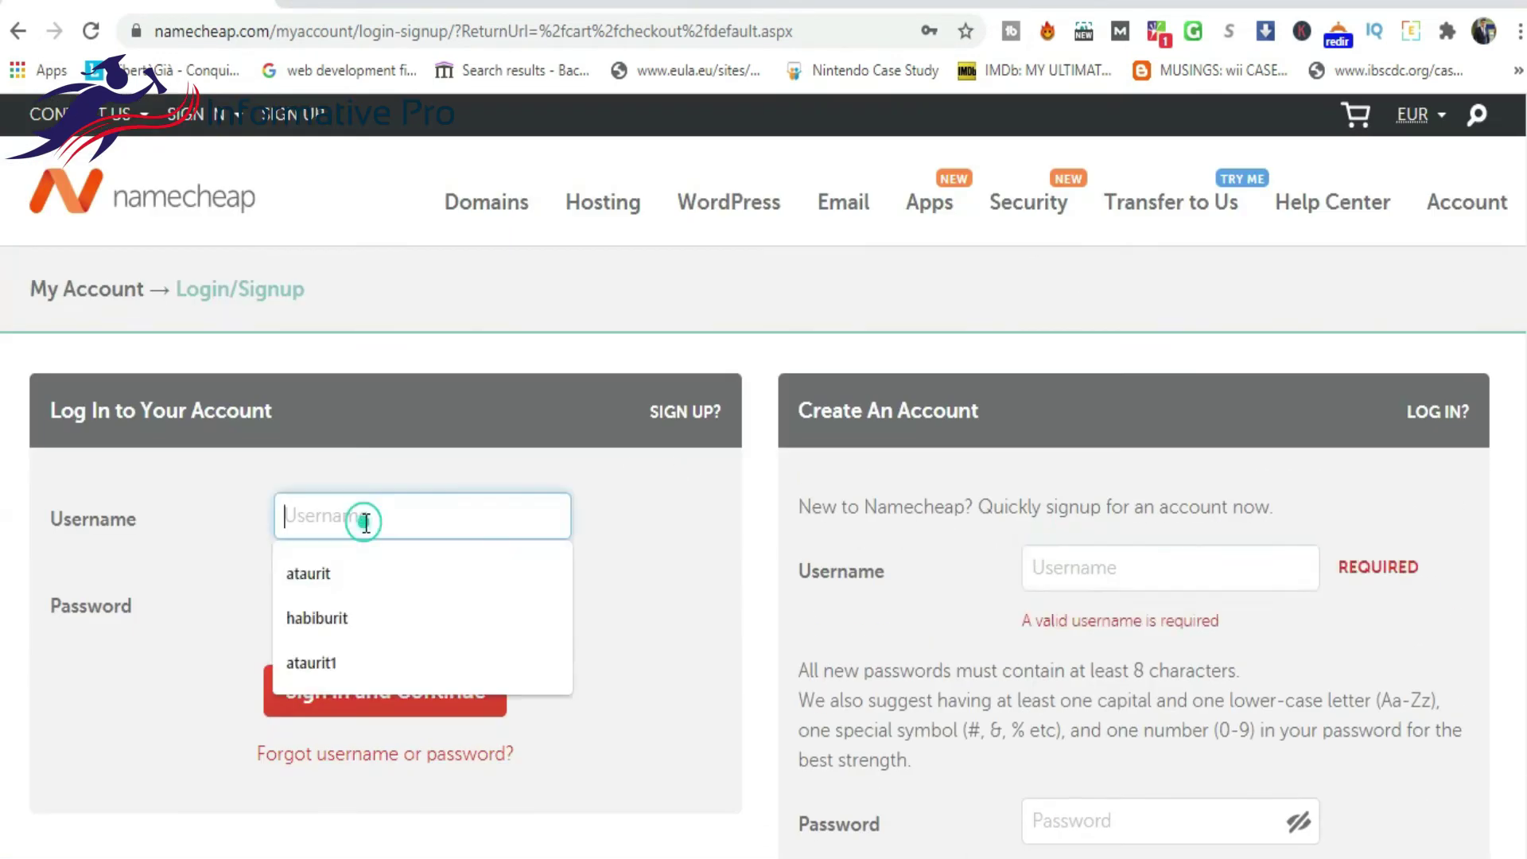
{"action": "left_click", "coordinate": [334, 661]}
{"action": "left_click", "coordinate": [345, 608]}
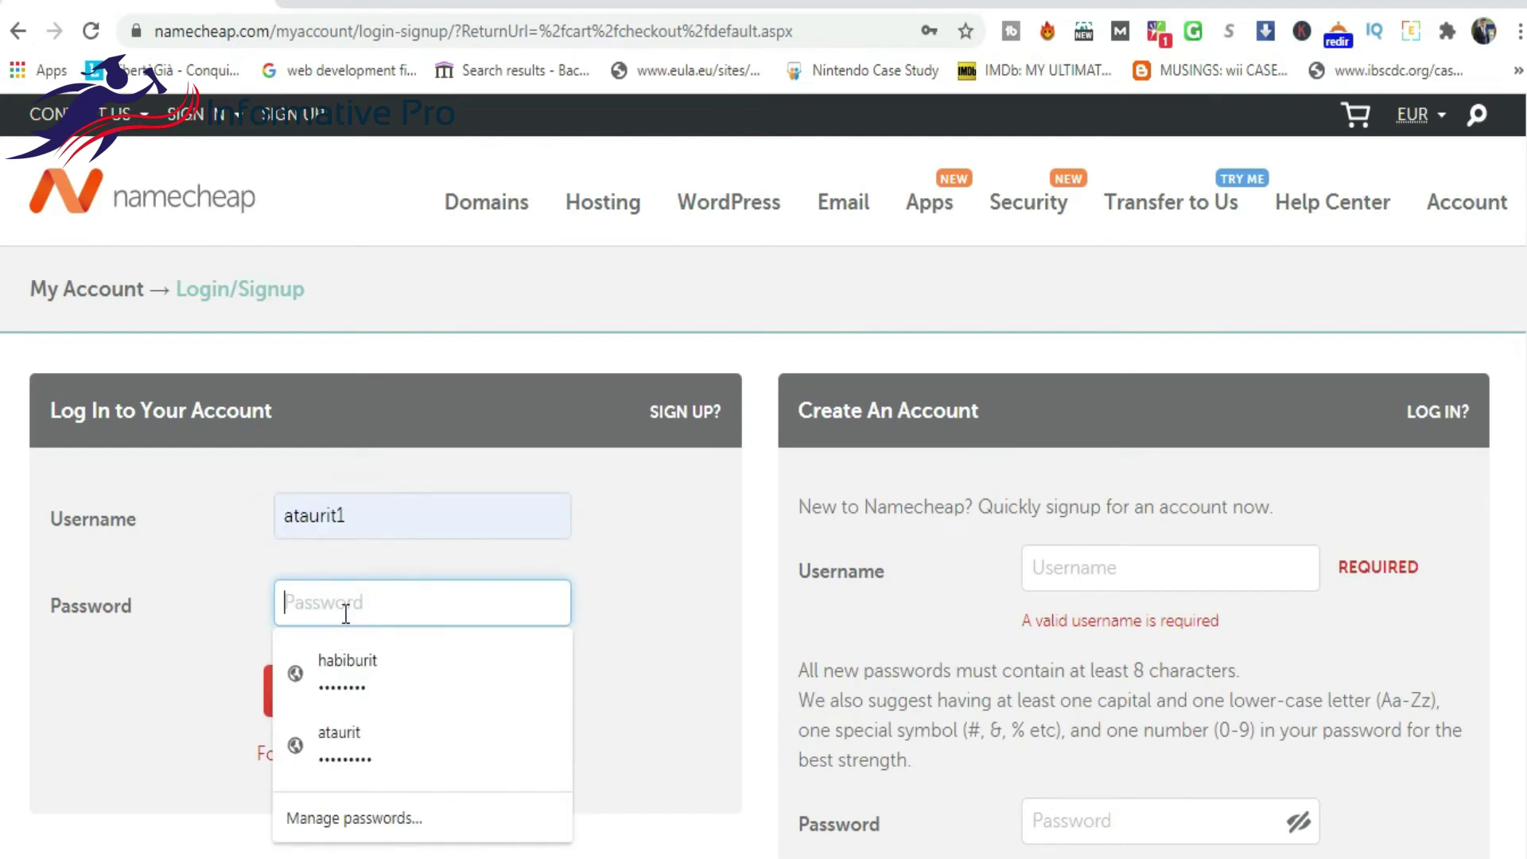
{"action": "type", "text": "•"}
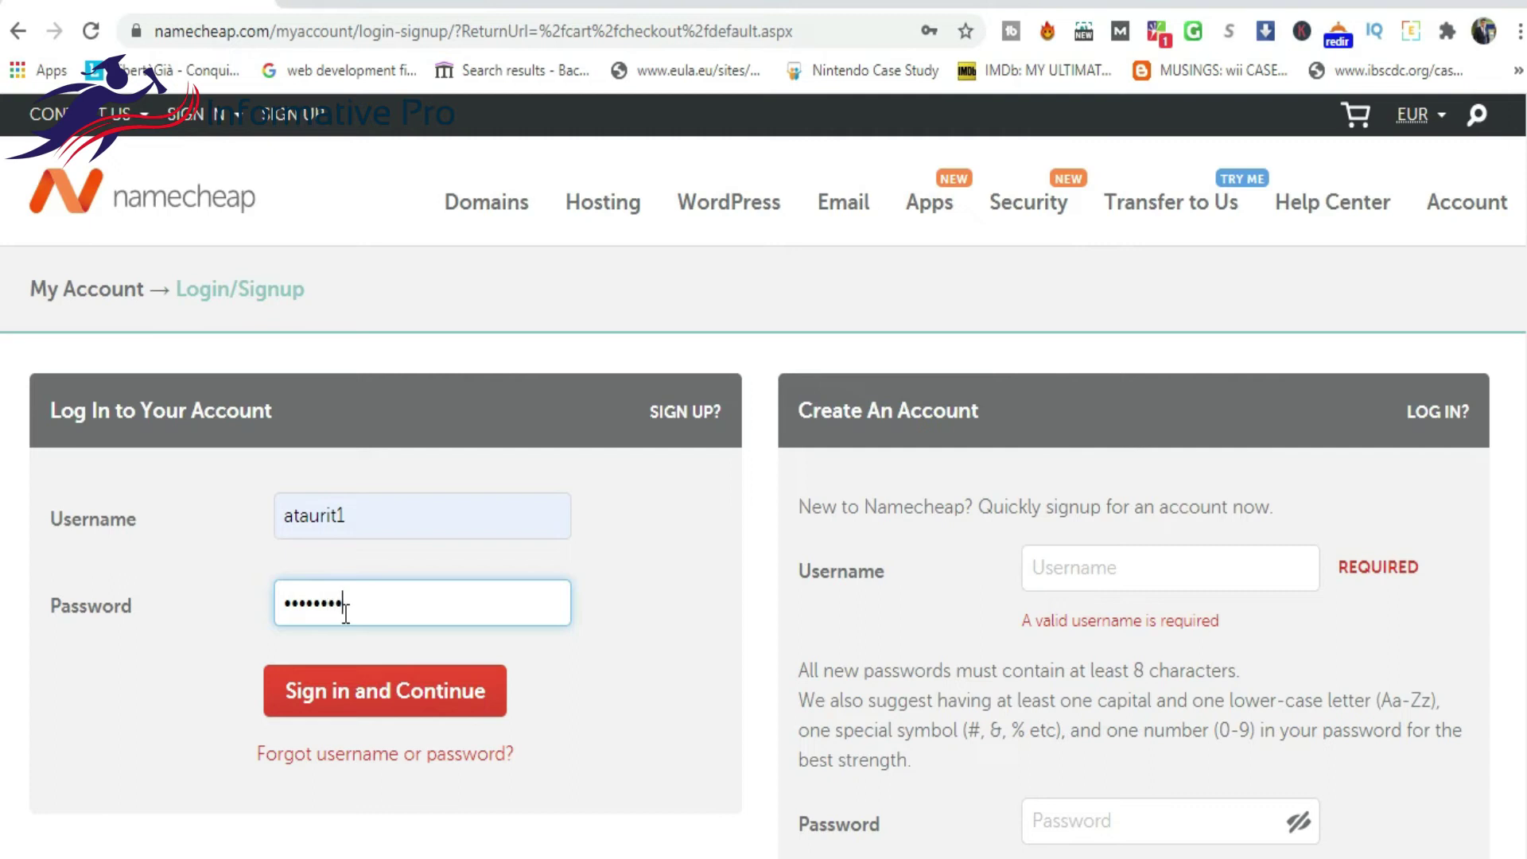
{"action": "left_click", "coordinate": [383, 694]}
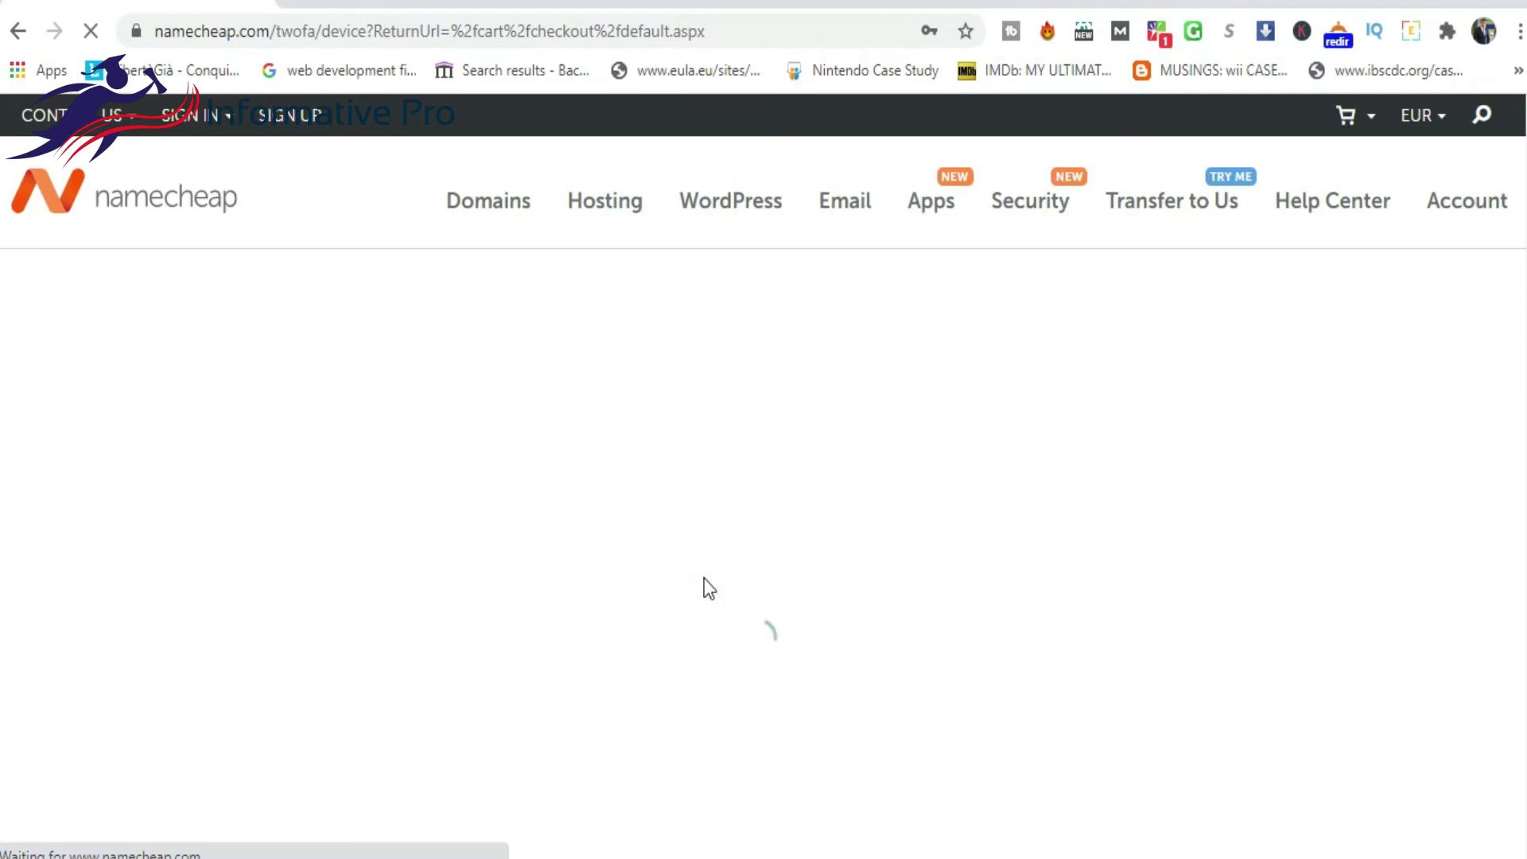
{"action": "scroll", "coordinate": [765, 576], "scroll_direction": "down", "scroll_amount": 4}
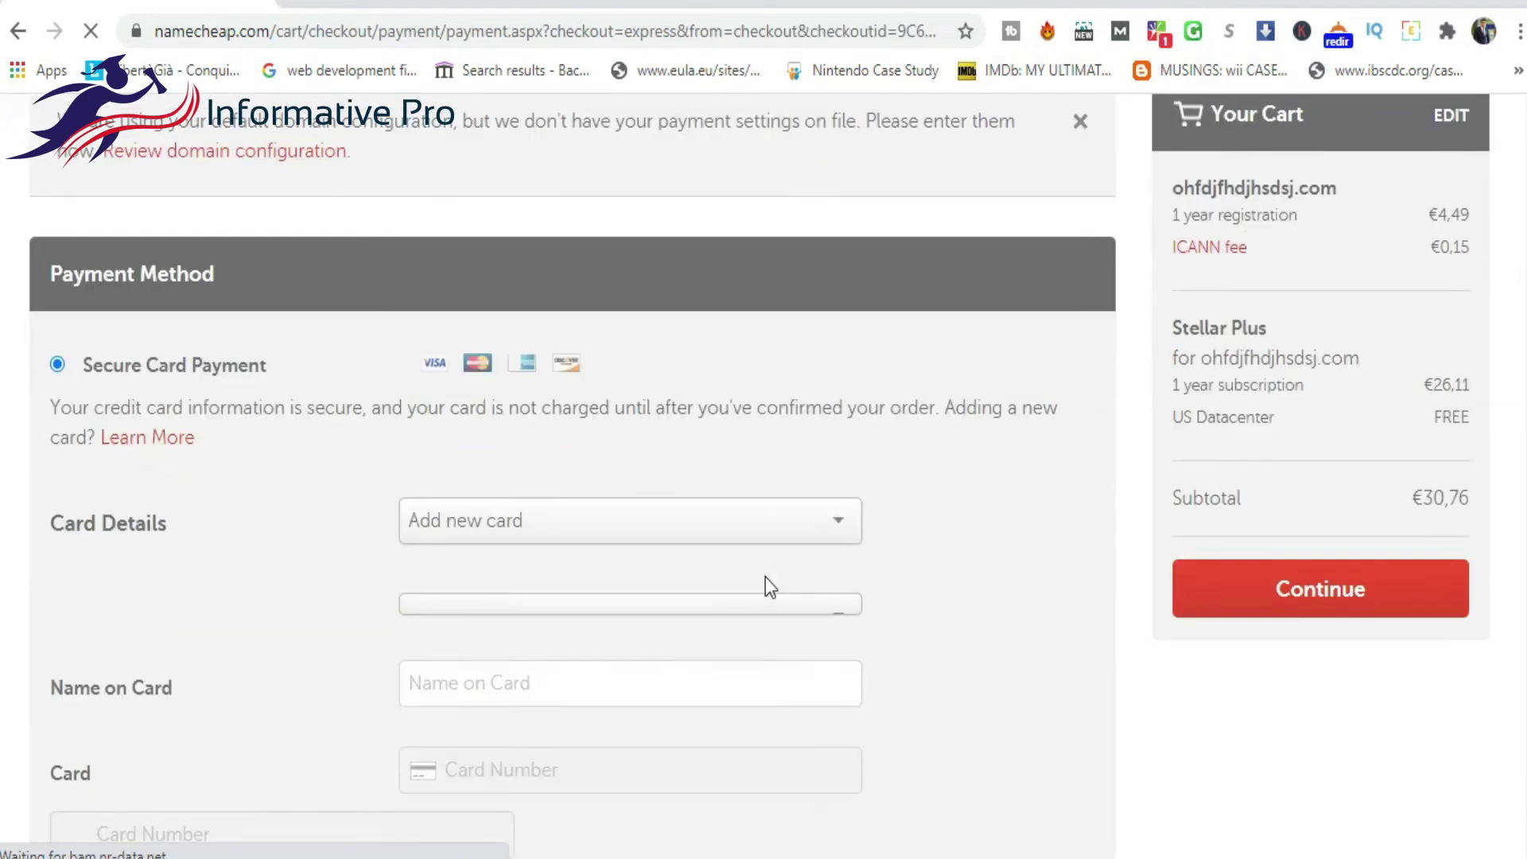
- Examine the checkout's payment method section, including the card form, billing address, alternative payment options, receipt details and cart summary
{"action": "scroll", "coordinate": [765, 576], "scroll_direction": "down", "scroll_amount": 3}
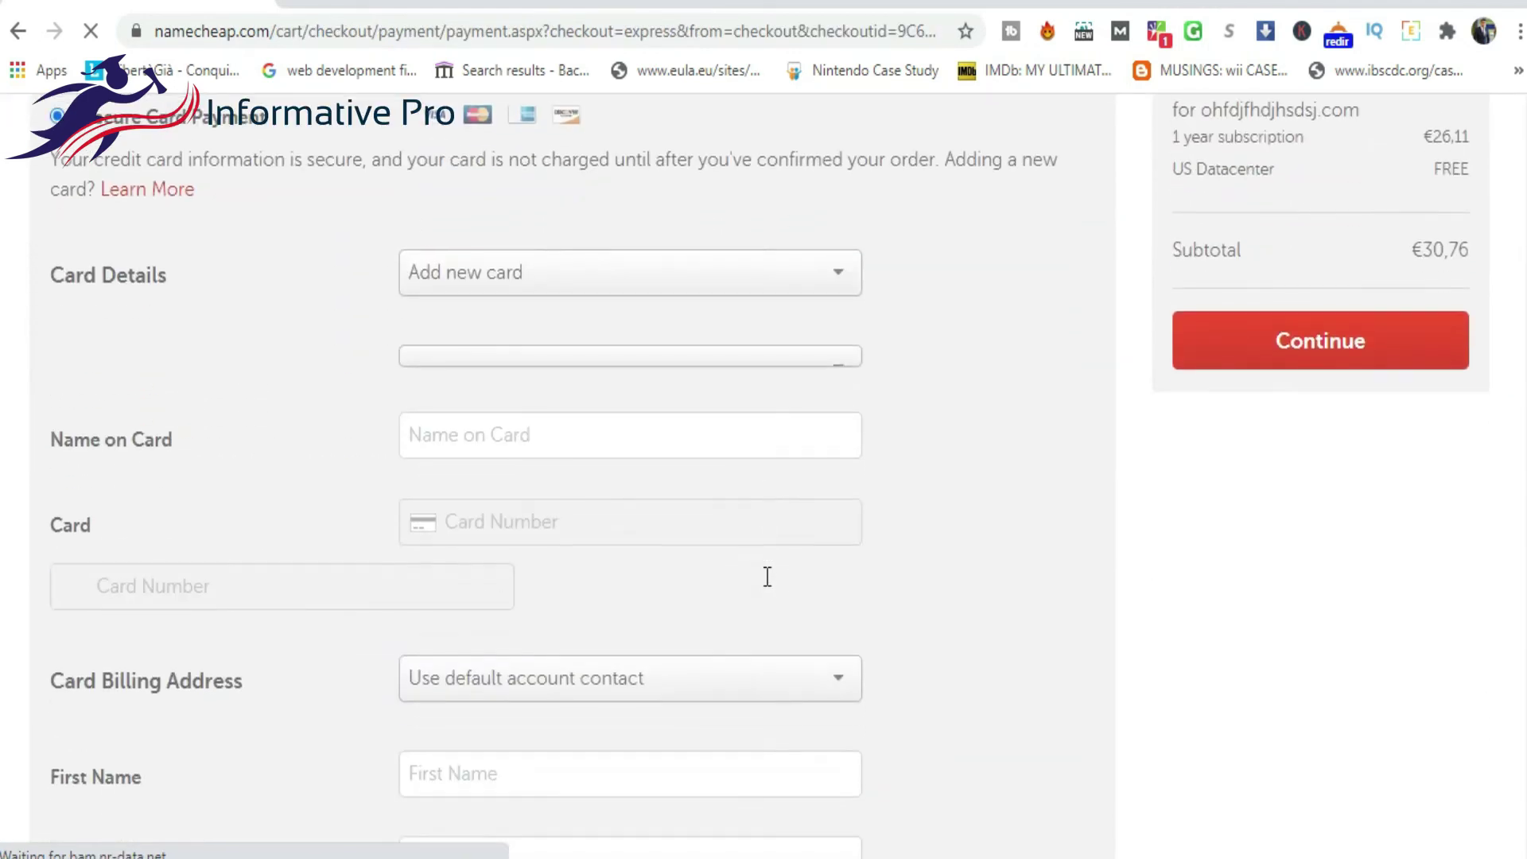
{"action": "scroll", "coordinate": [765, 576], "scroll_direction": "up", "scroll_amount": 4}
{"action": "scroll", "coordinate": [768, 575], "scroll_direction": "up", "scroll_amount": 2}
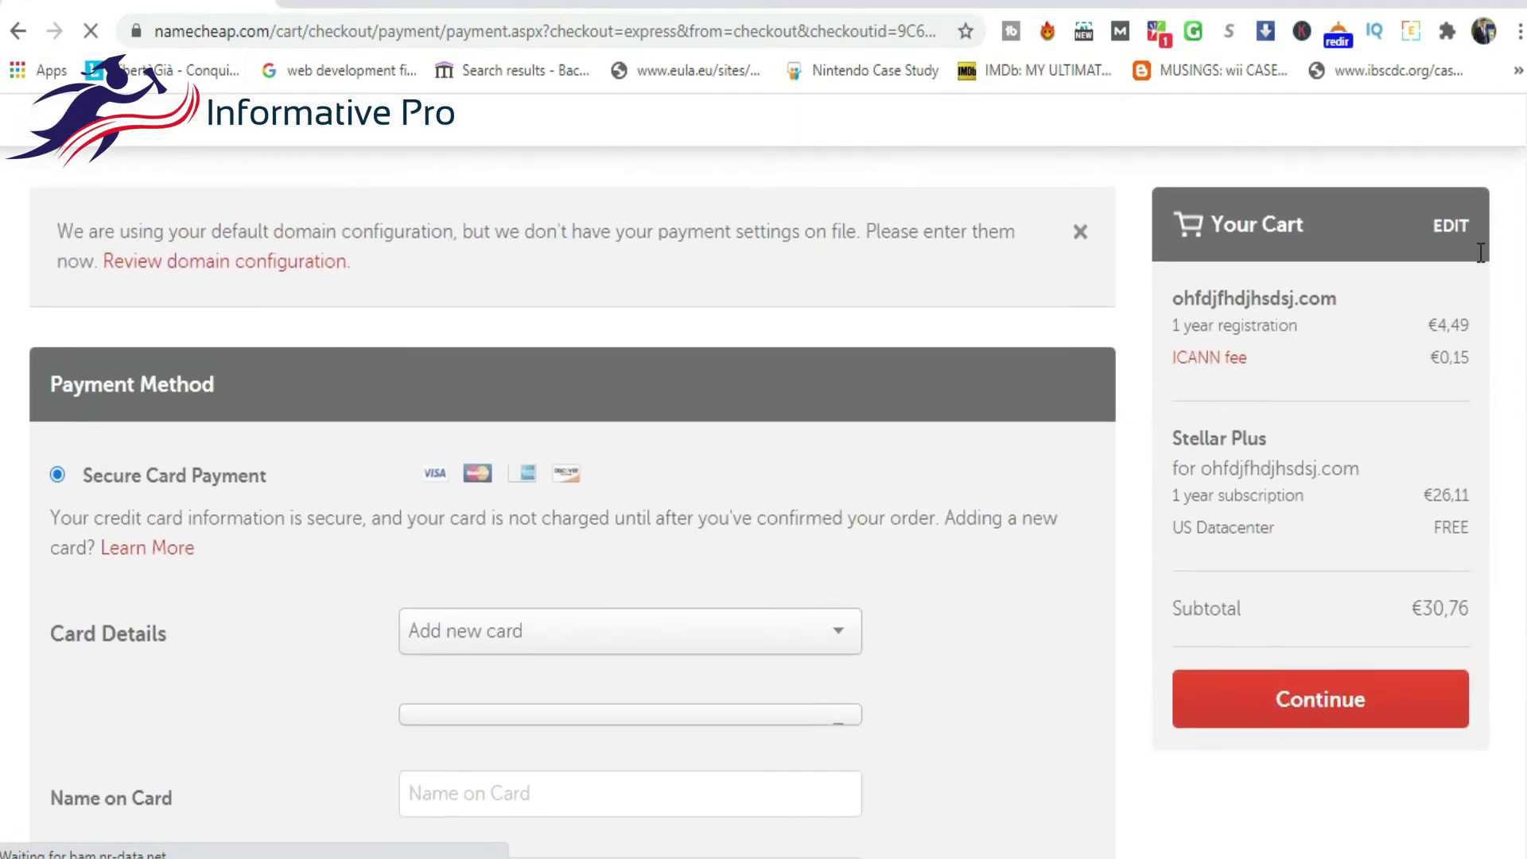
{"action": "scroll", "coordinate": [767, 576], "scroll_direction": "down", "scroll_amount": 10}
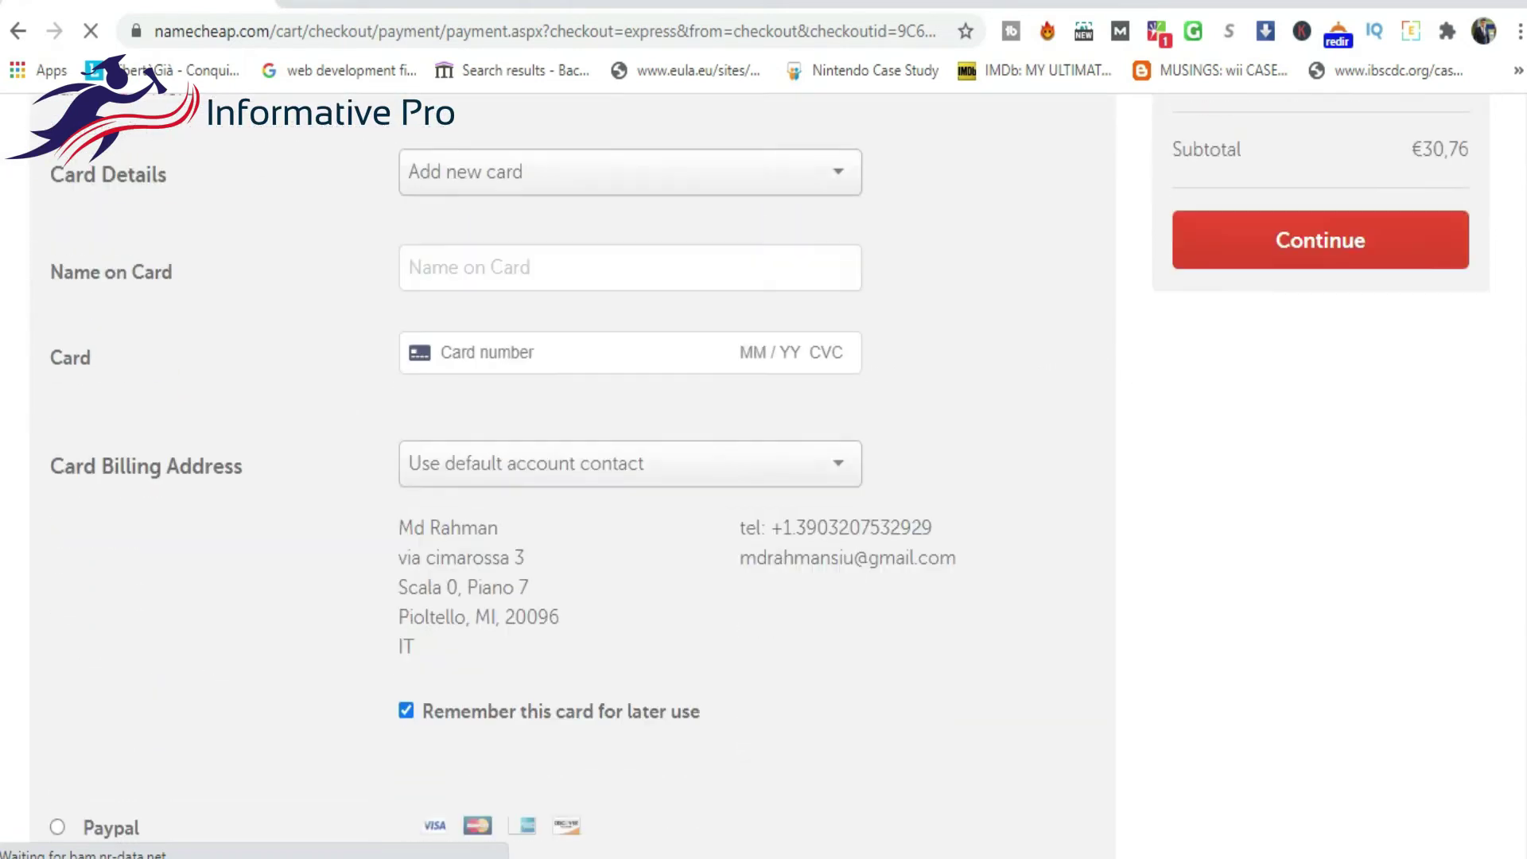
{"action": "scroll", "coordinate": [767, 576], "scroll_direction": "up", "scroll_amount": 6}
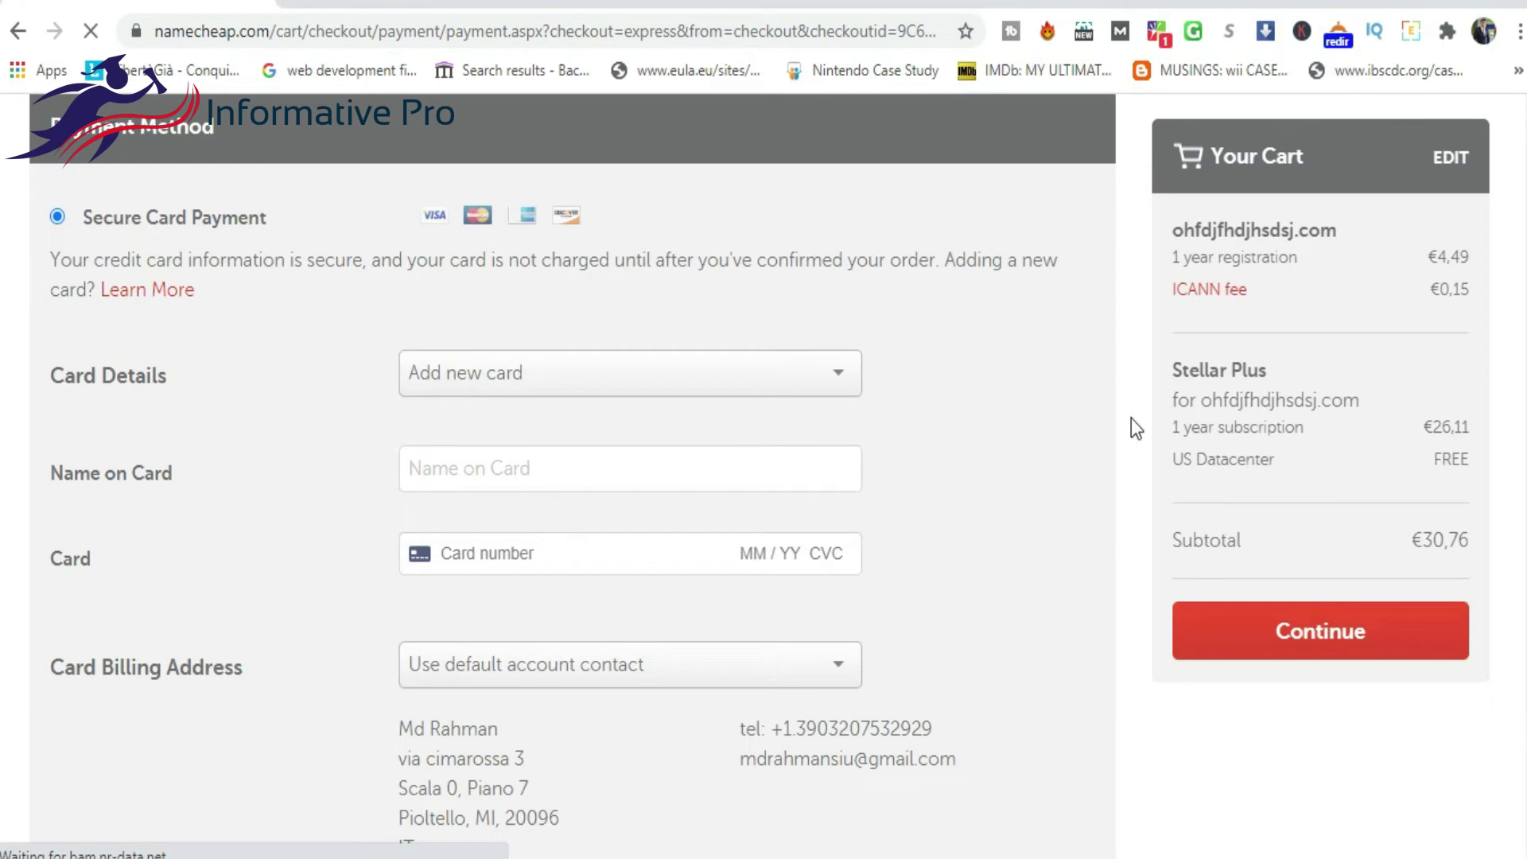
{"action": "scroll", "coordinate": [777, 492], "scroll_direction": "up", "scroll_amount": 3}
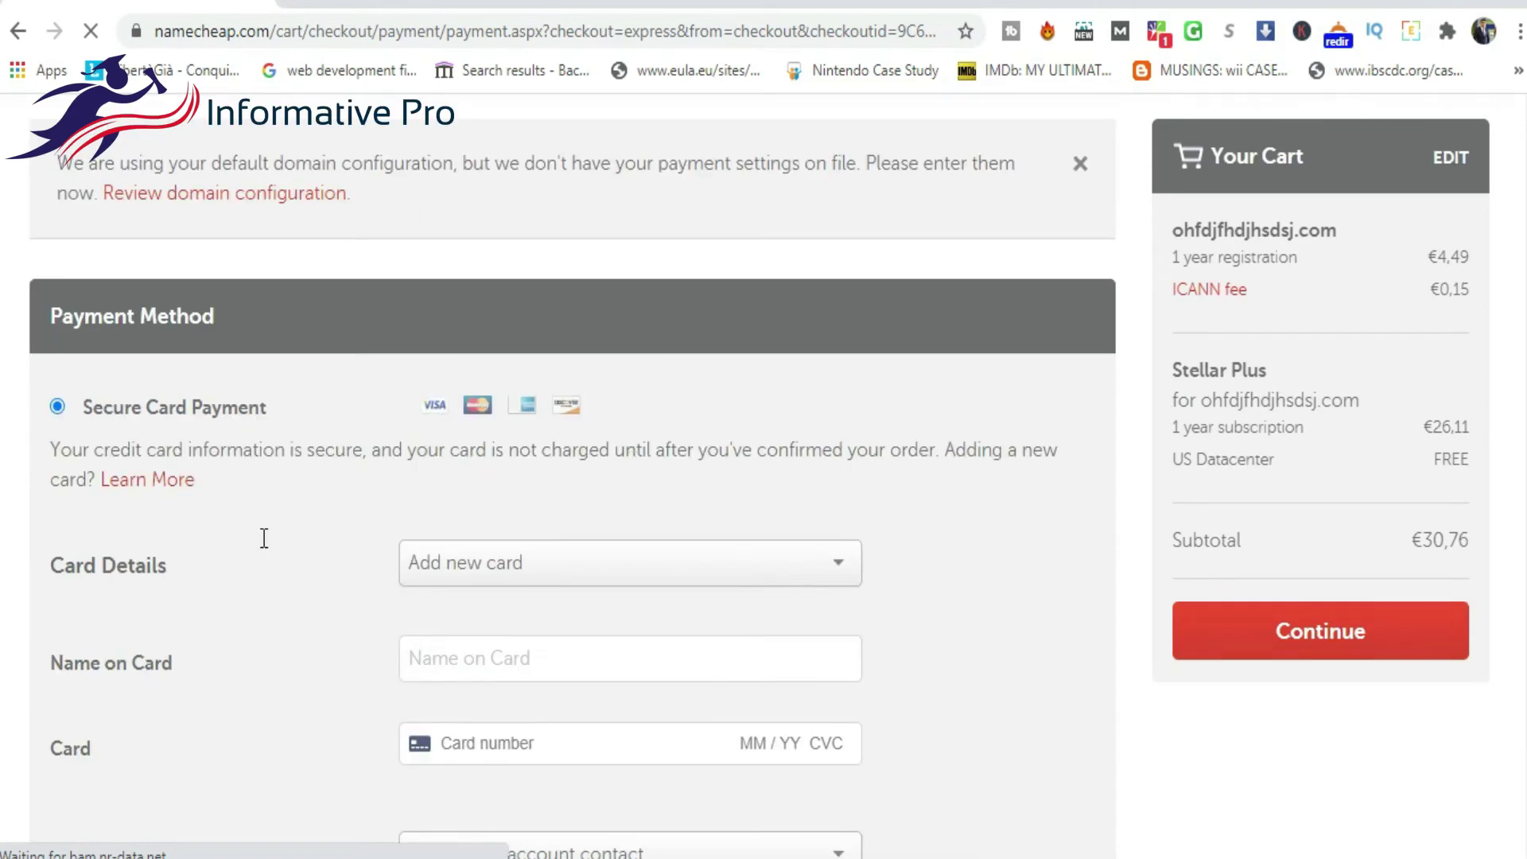
{"action": "scroll", "coordinate": [262, 537], "scroll_direction": "down", "scroll_amount": 12}
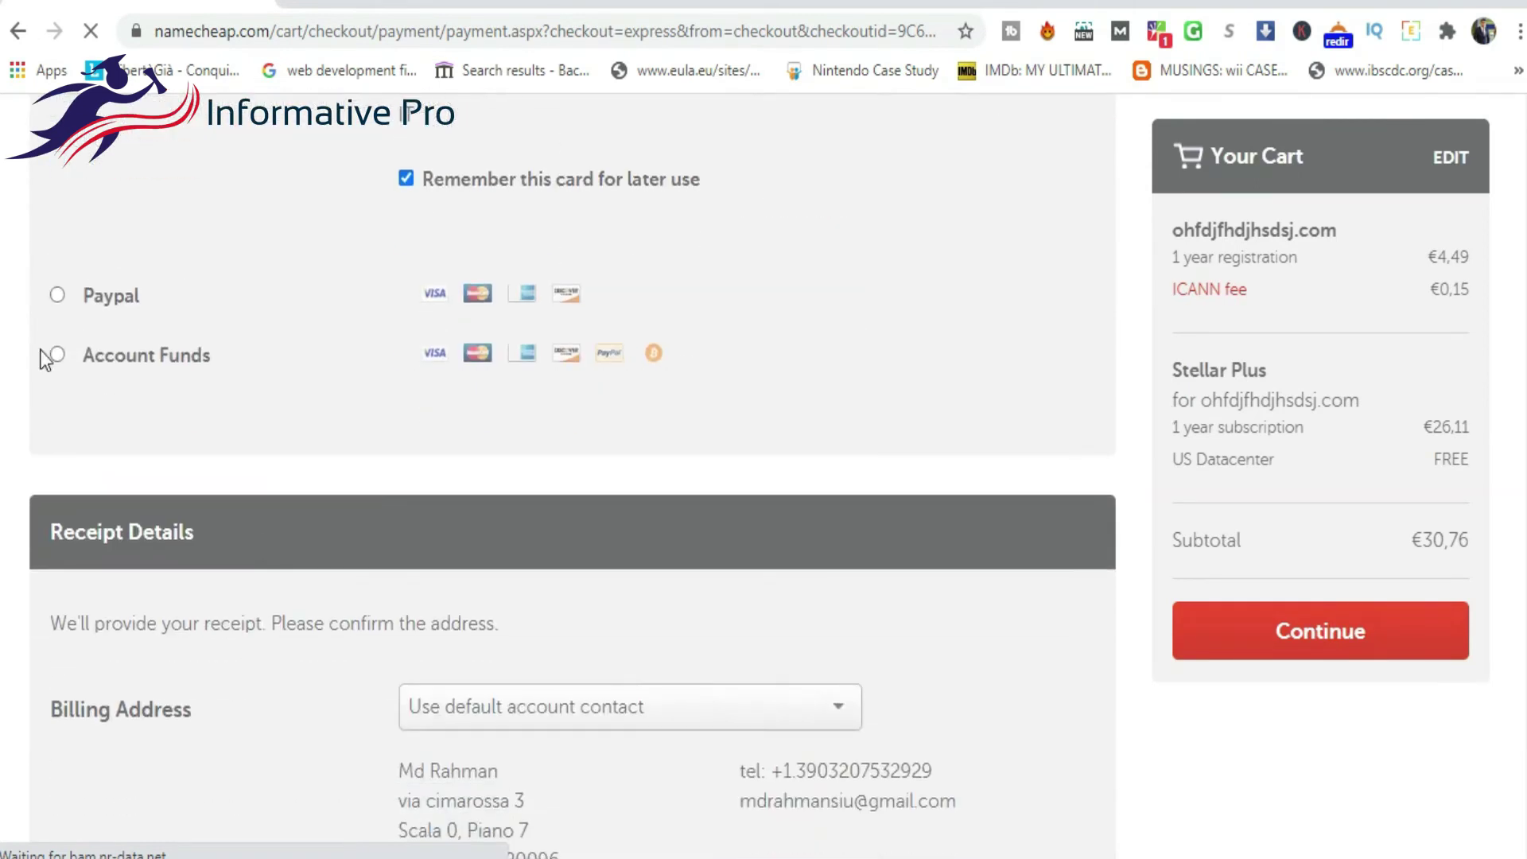
{"action": "scroll", "coordinate": [63, 299], "scroll_direction": "up", "scroll_amount": 9}
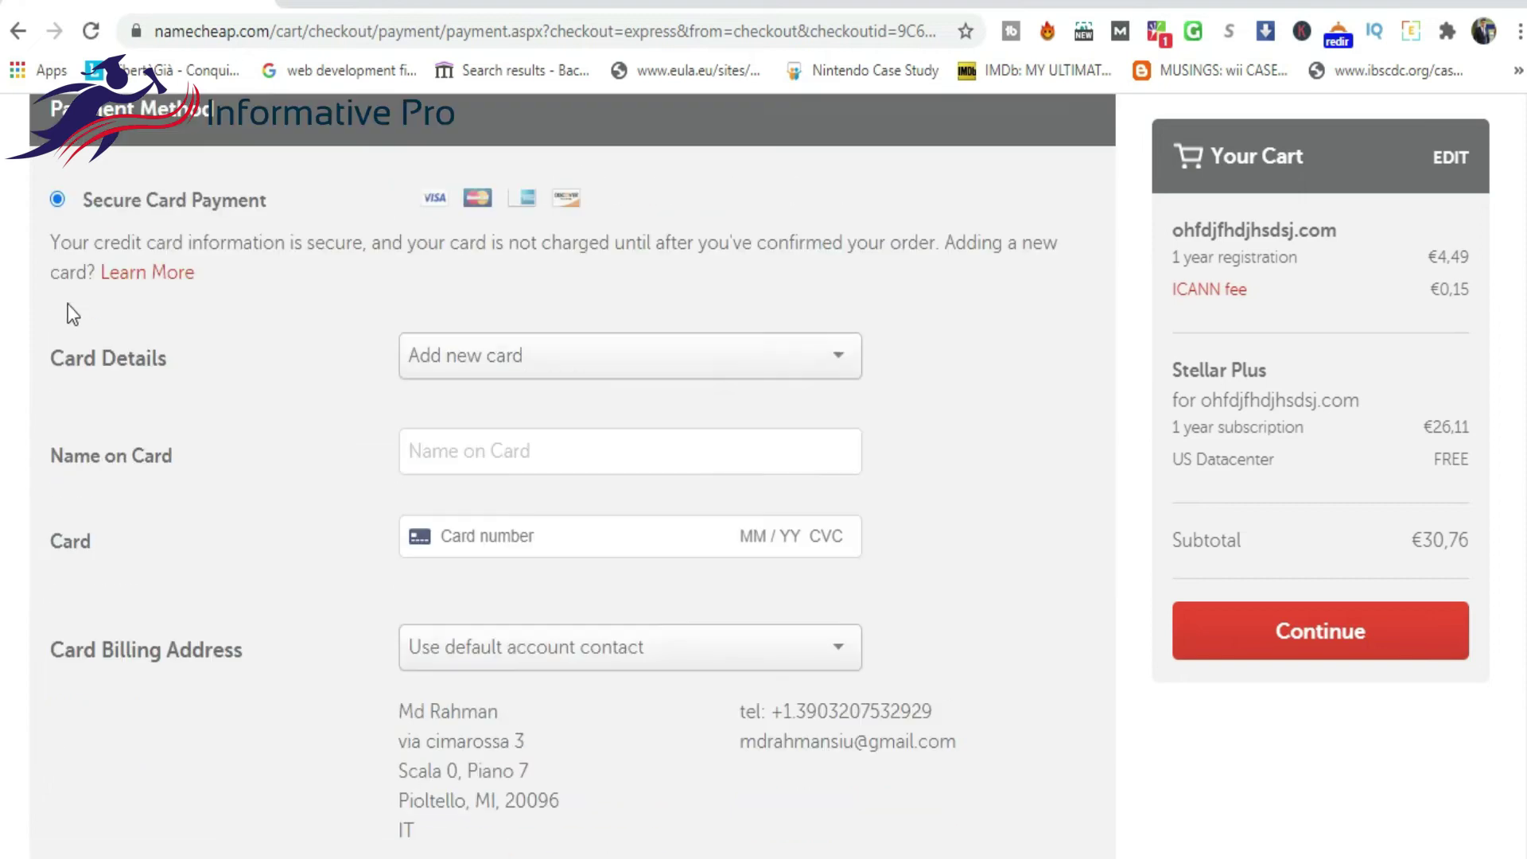
{"action": "scroll", "coordinate": [79, 270], "scroll_direction": "down", "scroll_amount": 9}
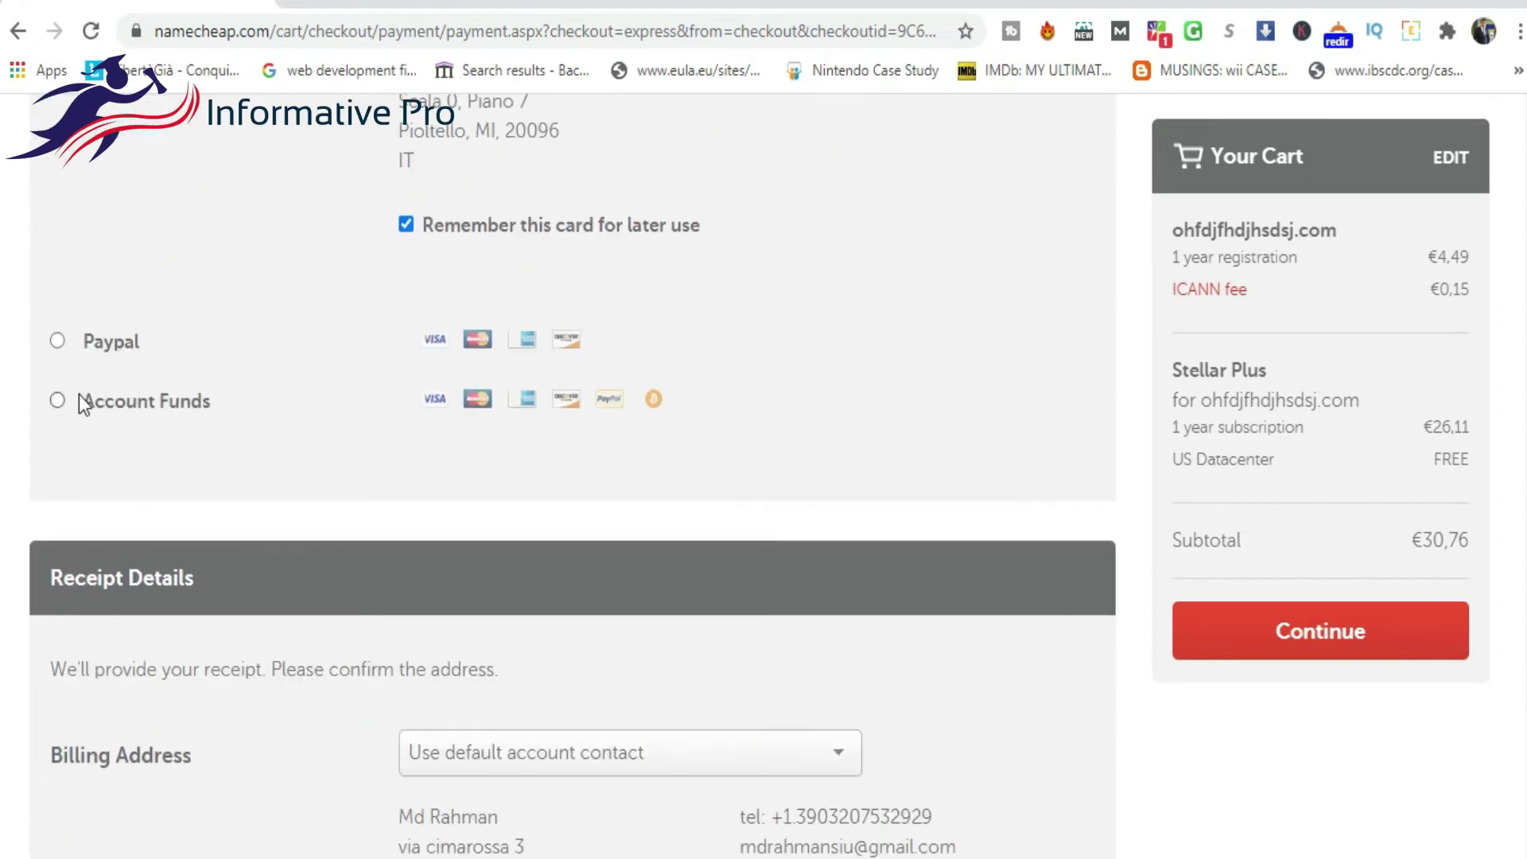
- Try the Account Funds and PayPal payment methods, and switch back to Secure Card Payment
{"action": "left_click", "coordinate": [56, 403]}
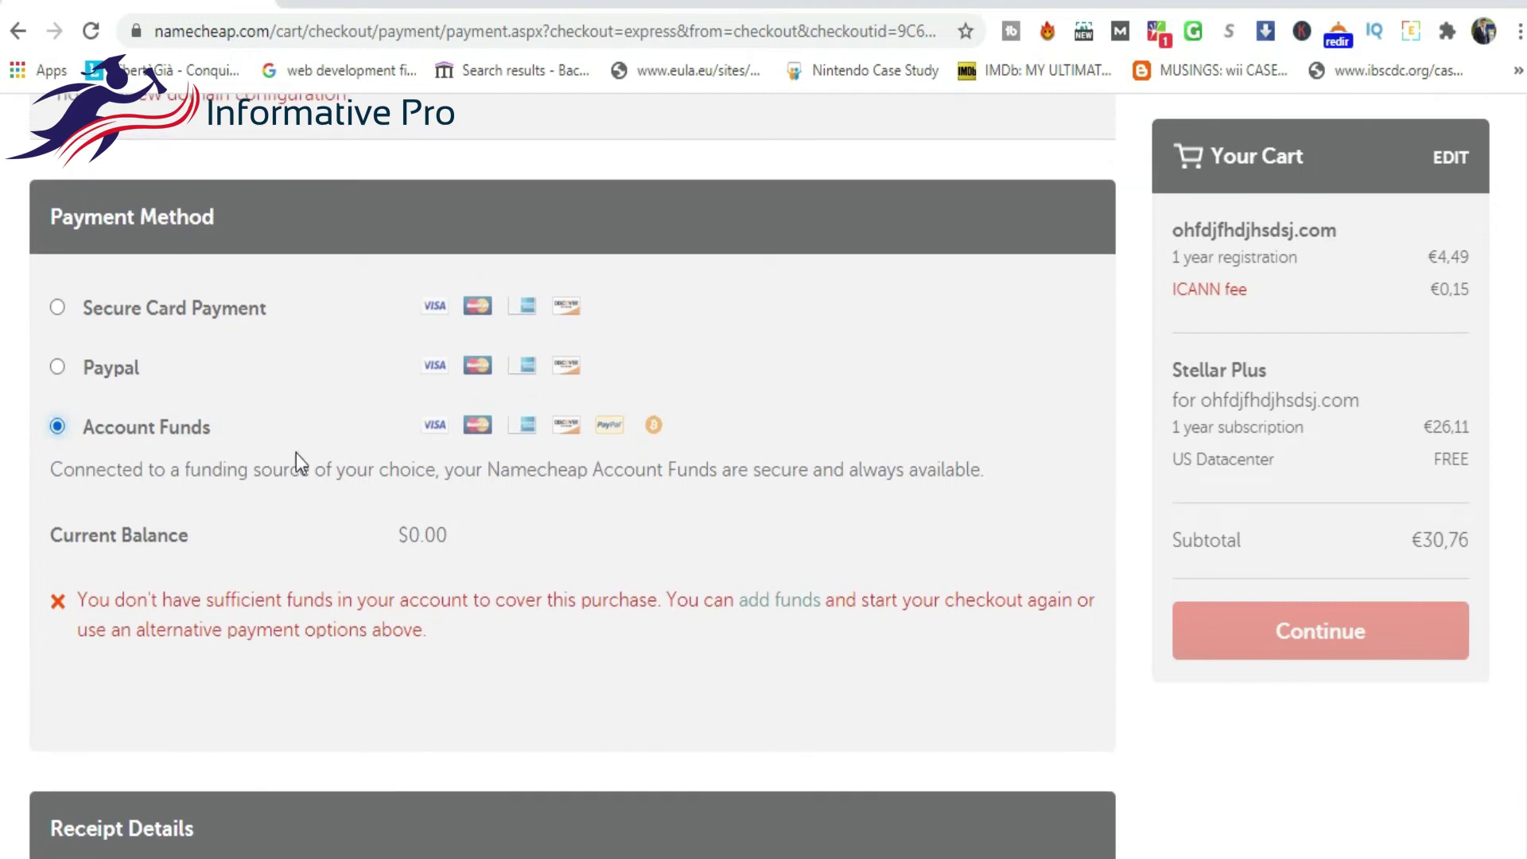
{"action": "scroll", "coordinate": [300, 475], "scroll_direction": "up", "scroll_amount": 1}
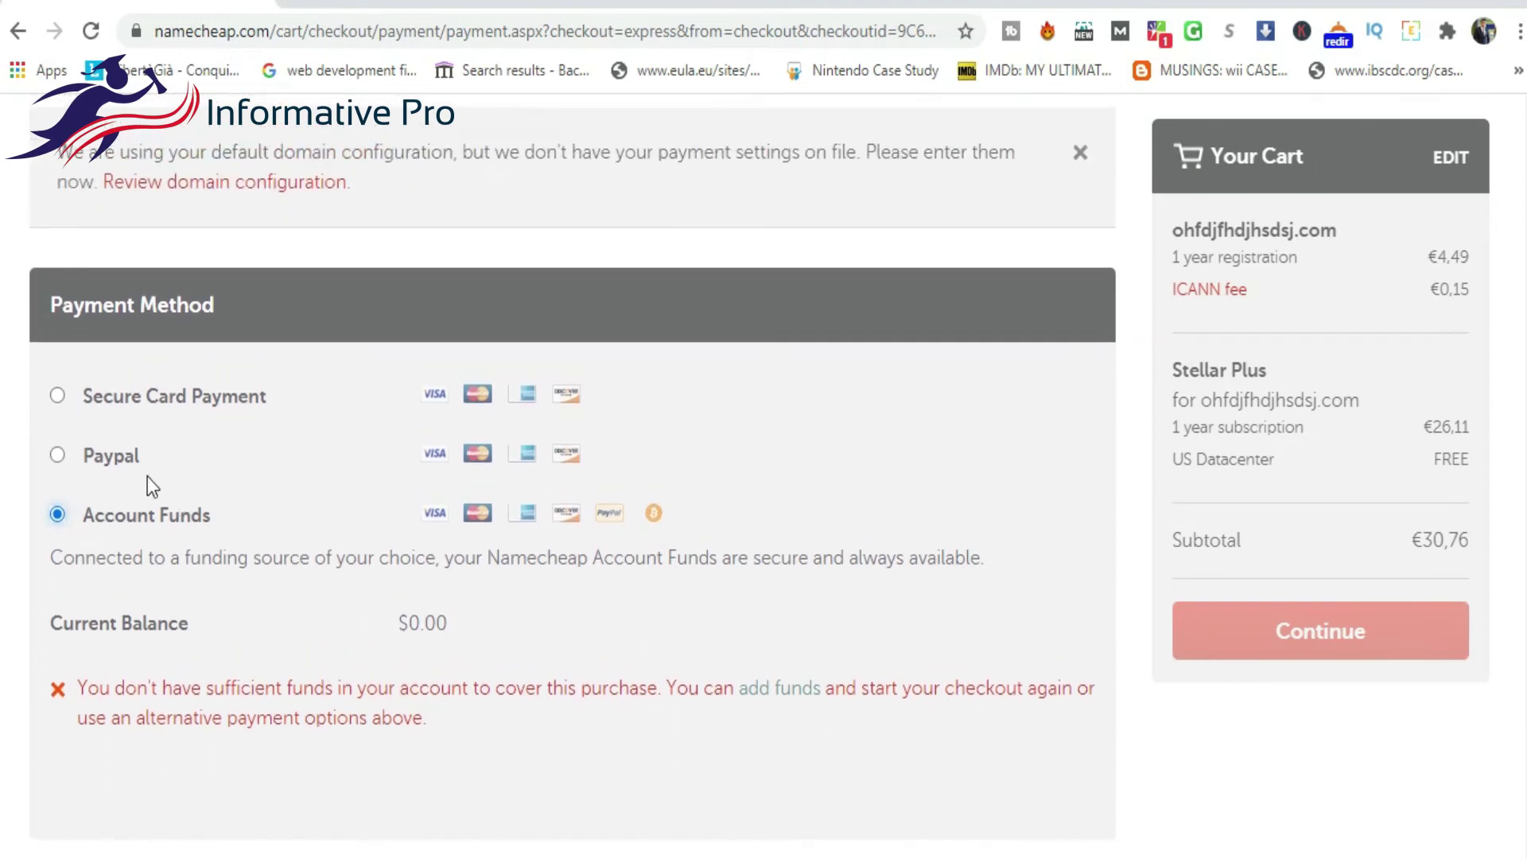
{"action": "left_click", "coordinate": [58, 455]}
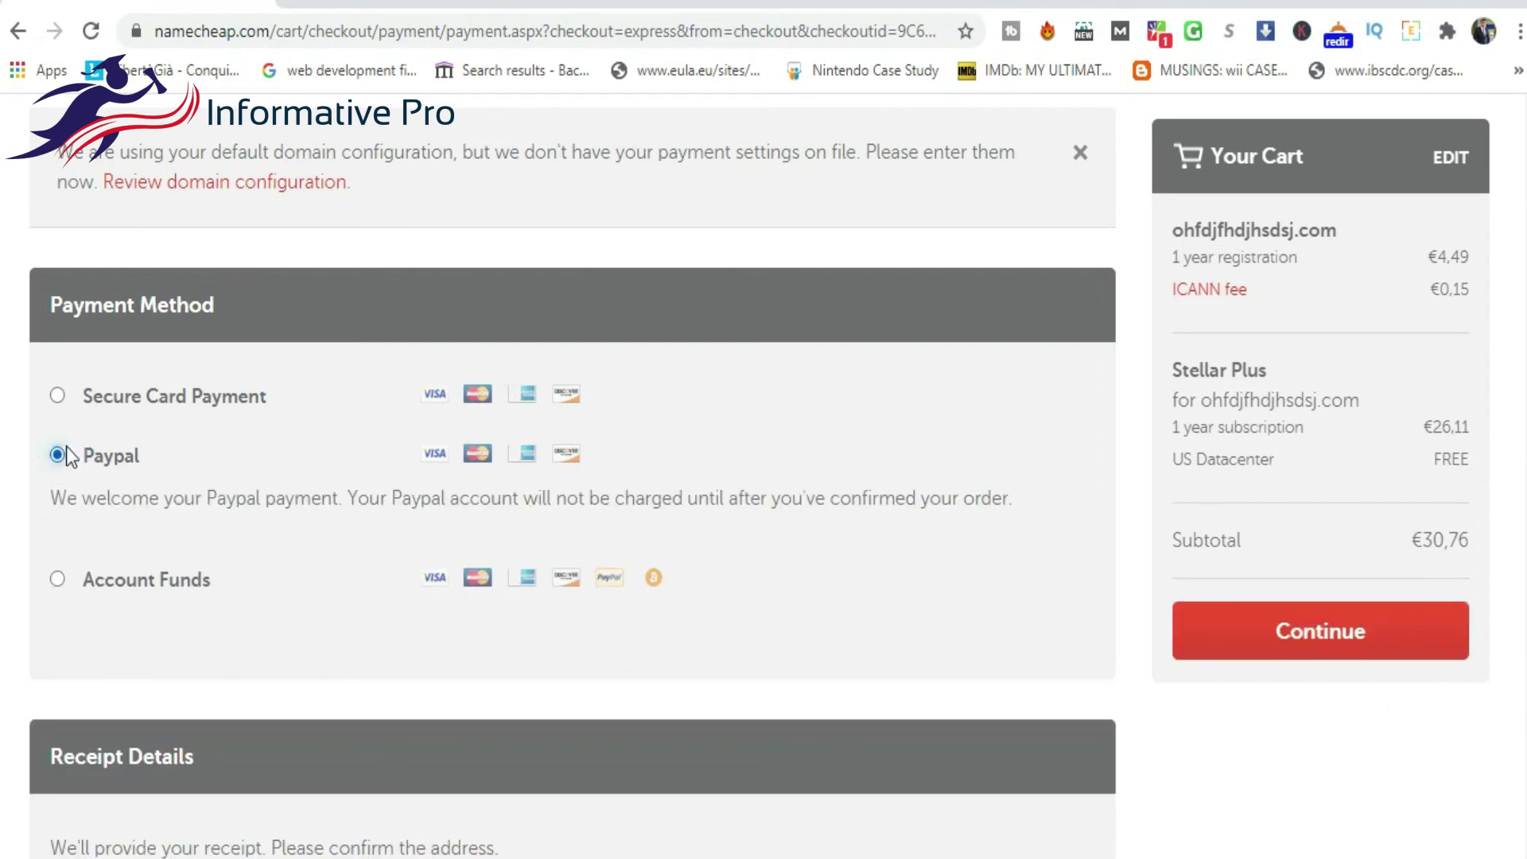
{"action": "left_click", "coordinate": [67, 394]}
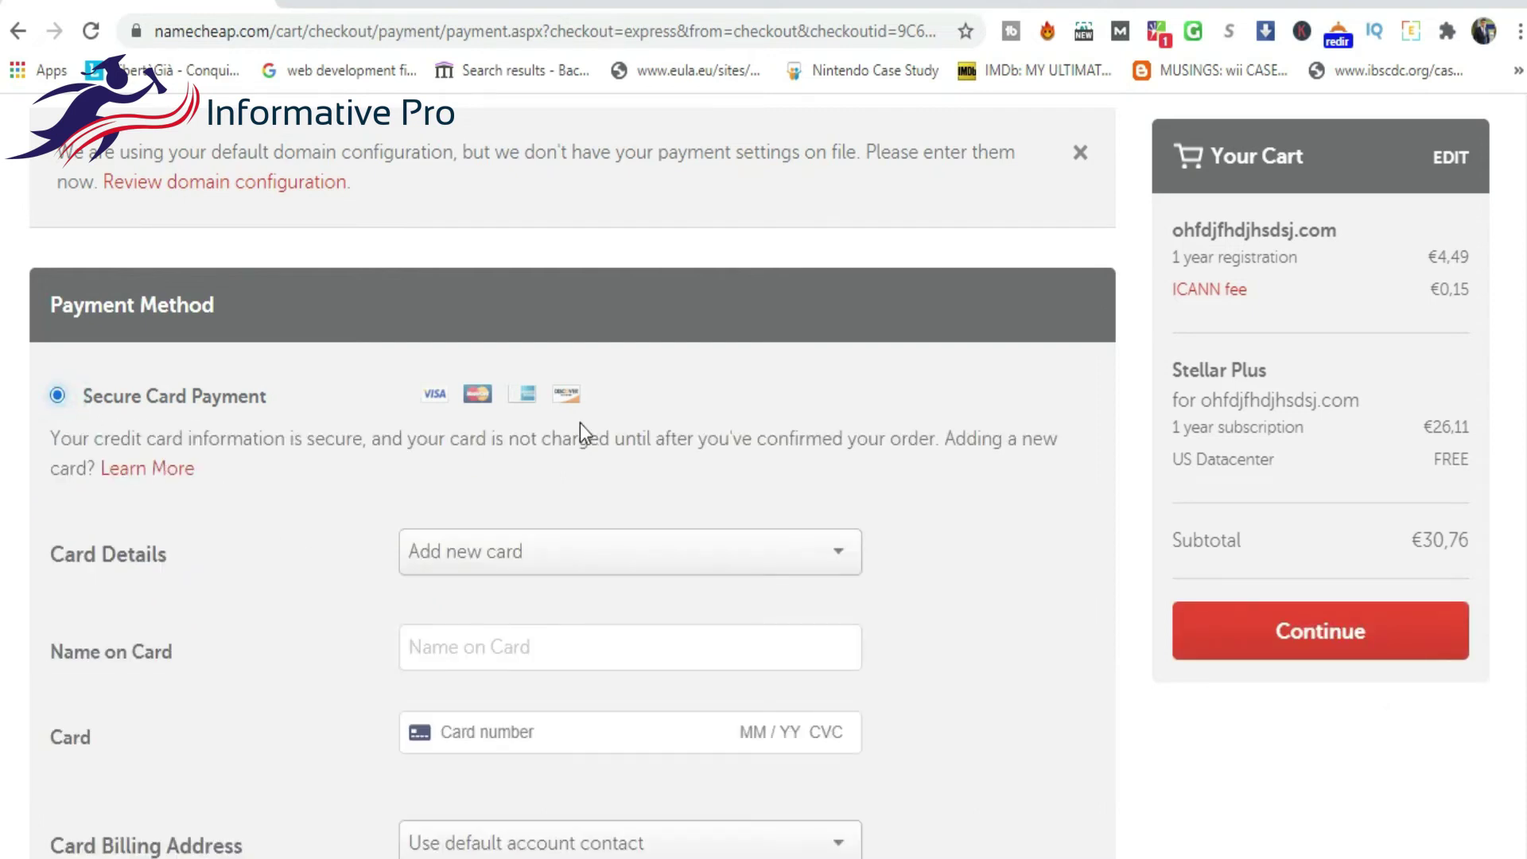
- Examine the new card's name, card number, expiry date and CVC fields without filling them in
{"action": "scroll", "coordinate": [580, 429], "scroll_direction": "down", "scroll_amount": 4}
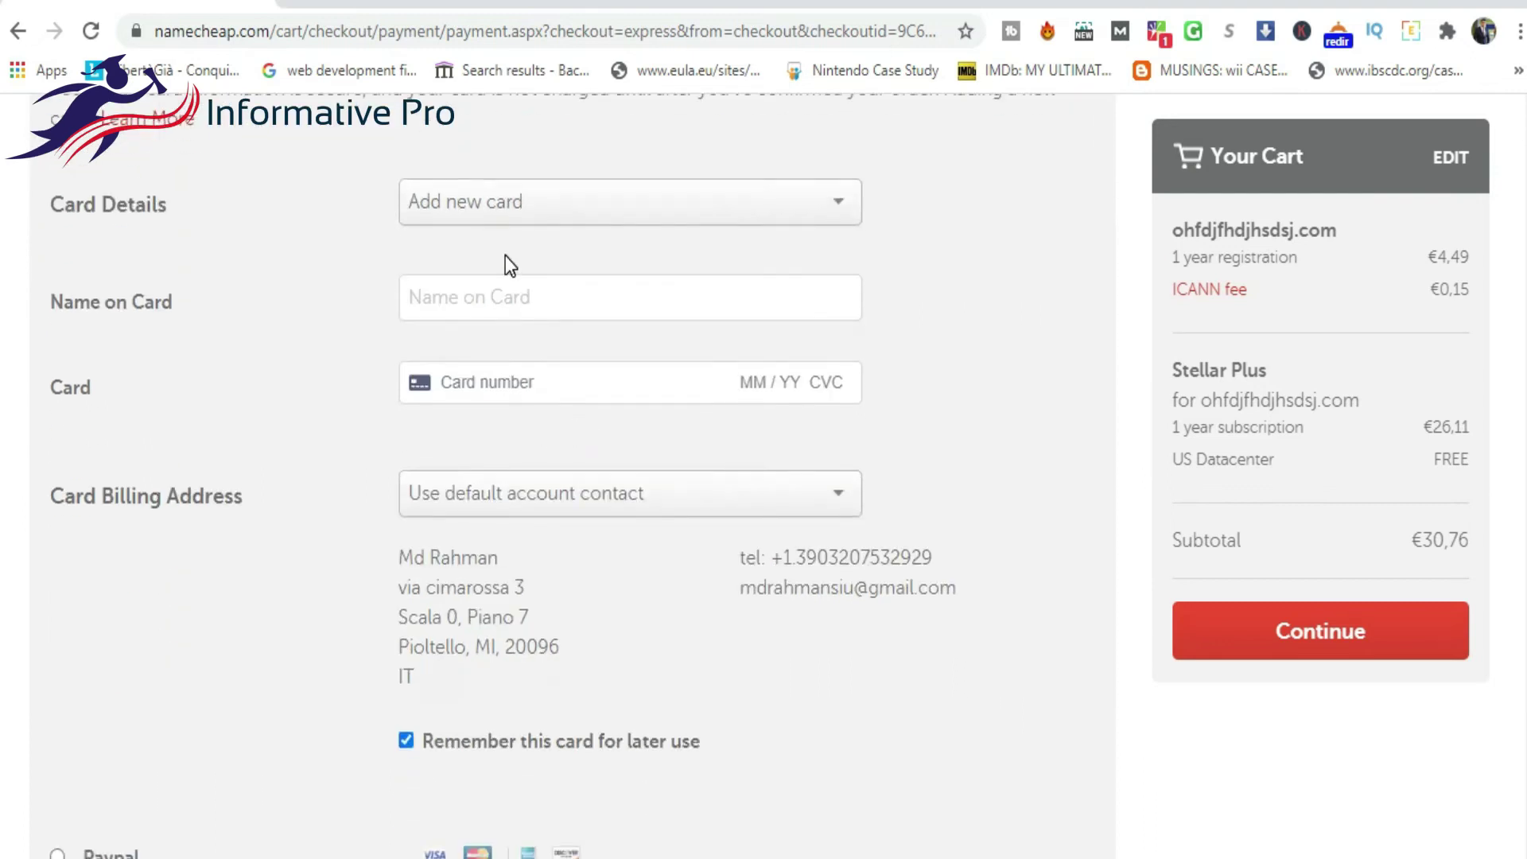
{"action": "left_click", "coordinate": [479, 296]}
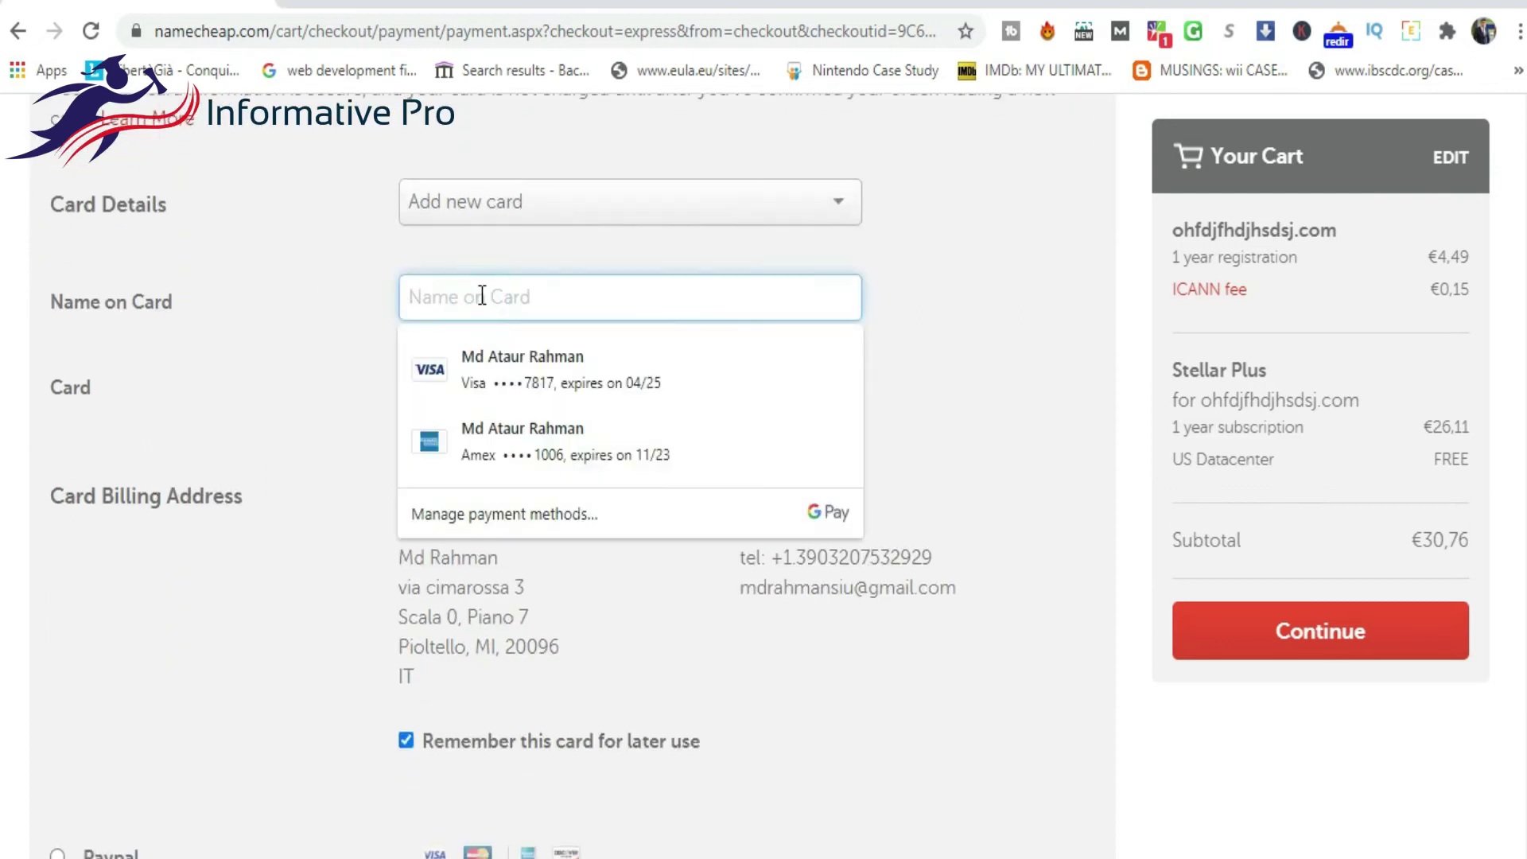
{"action": "left_click", "coordinate": [304, 283]}
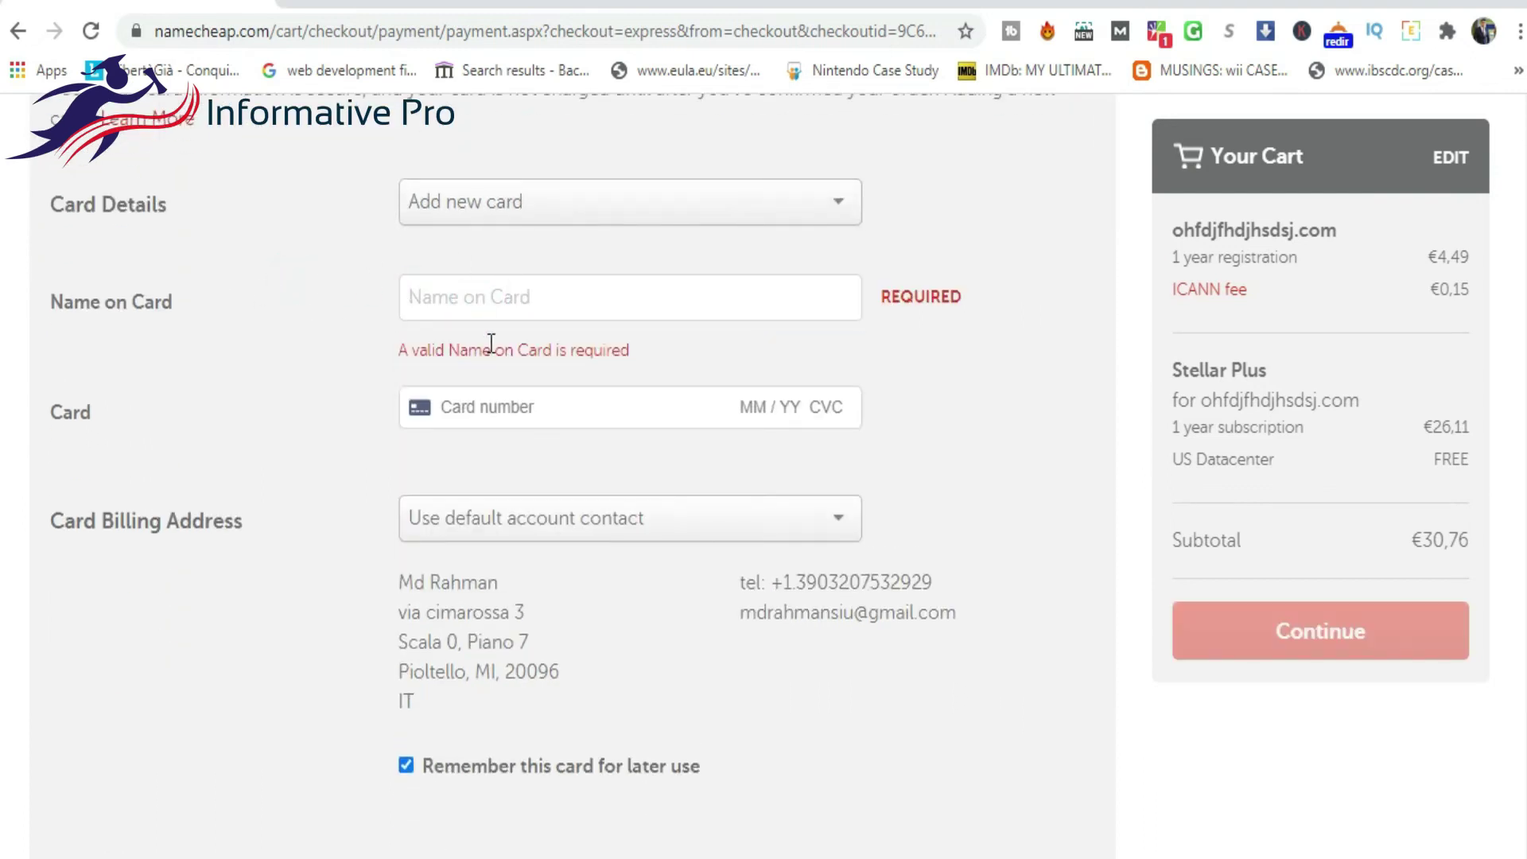
{"action": "left_click", "coordinate": [474, 415]}
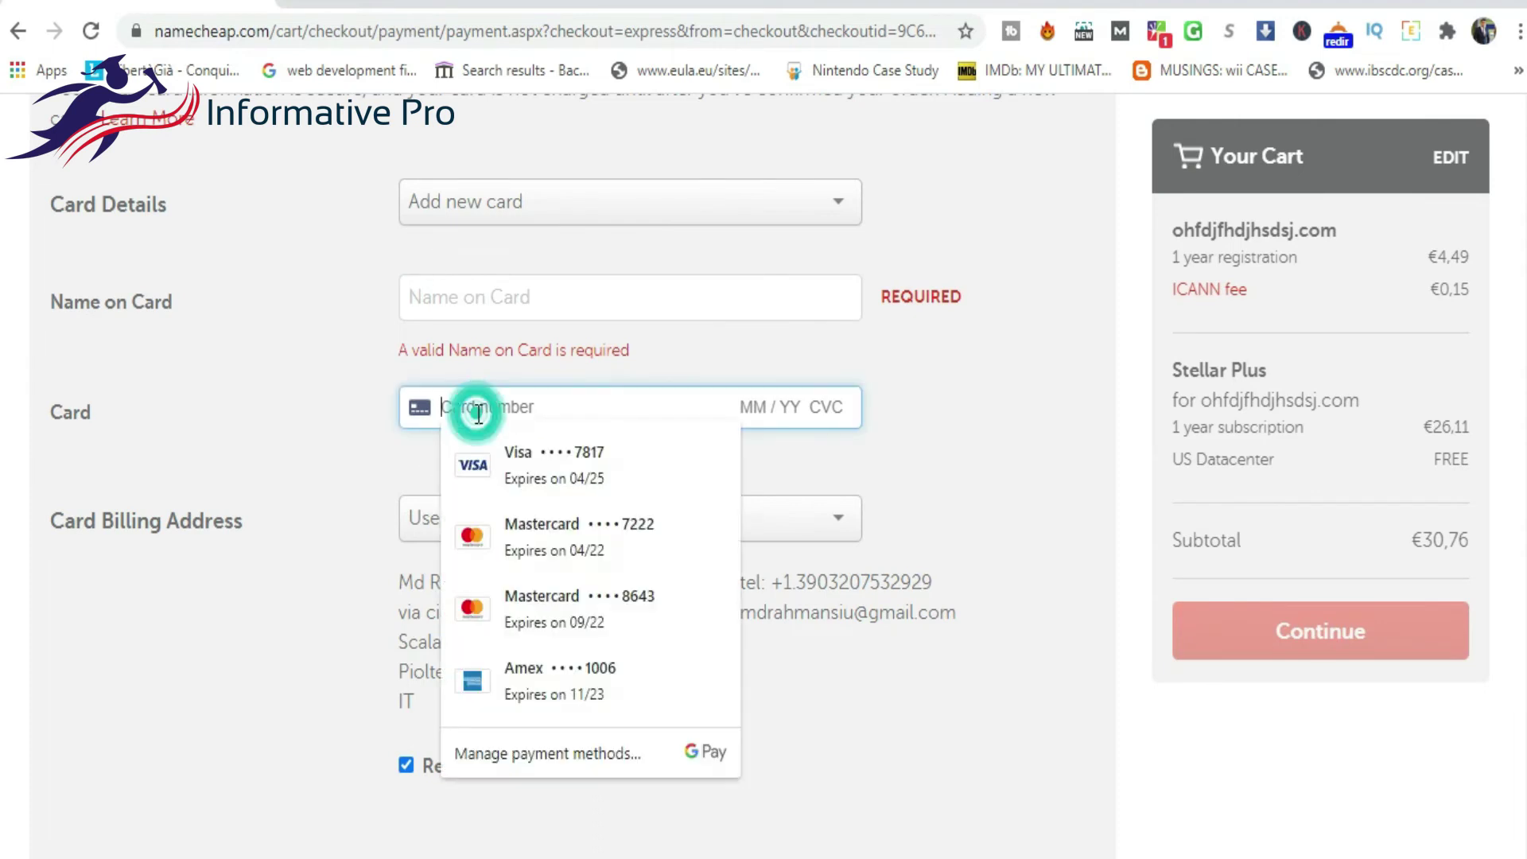
{"action": "left_click", "coordinate": [357, 433]}
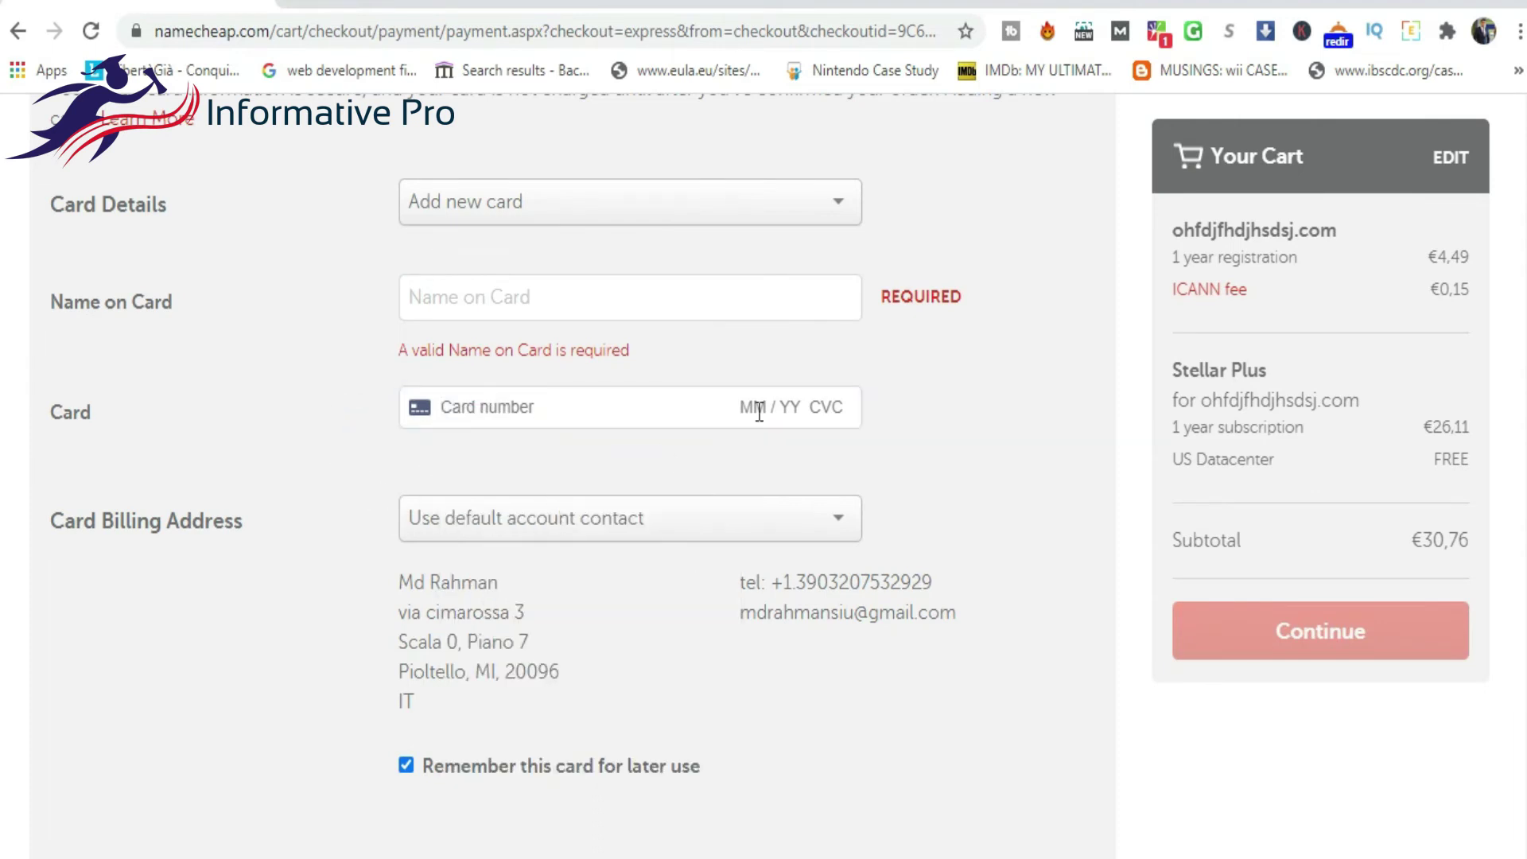
{"action": "left_click", "coordinate": [754, 407]}
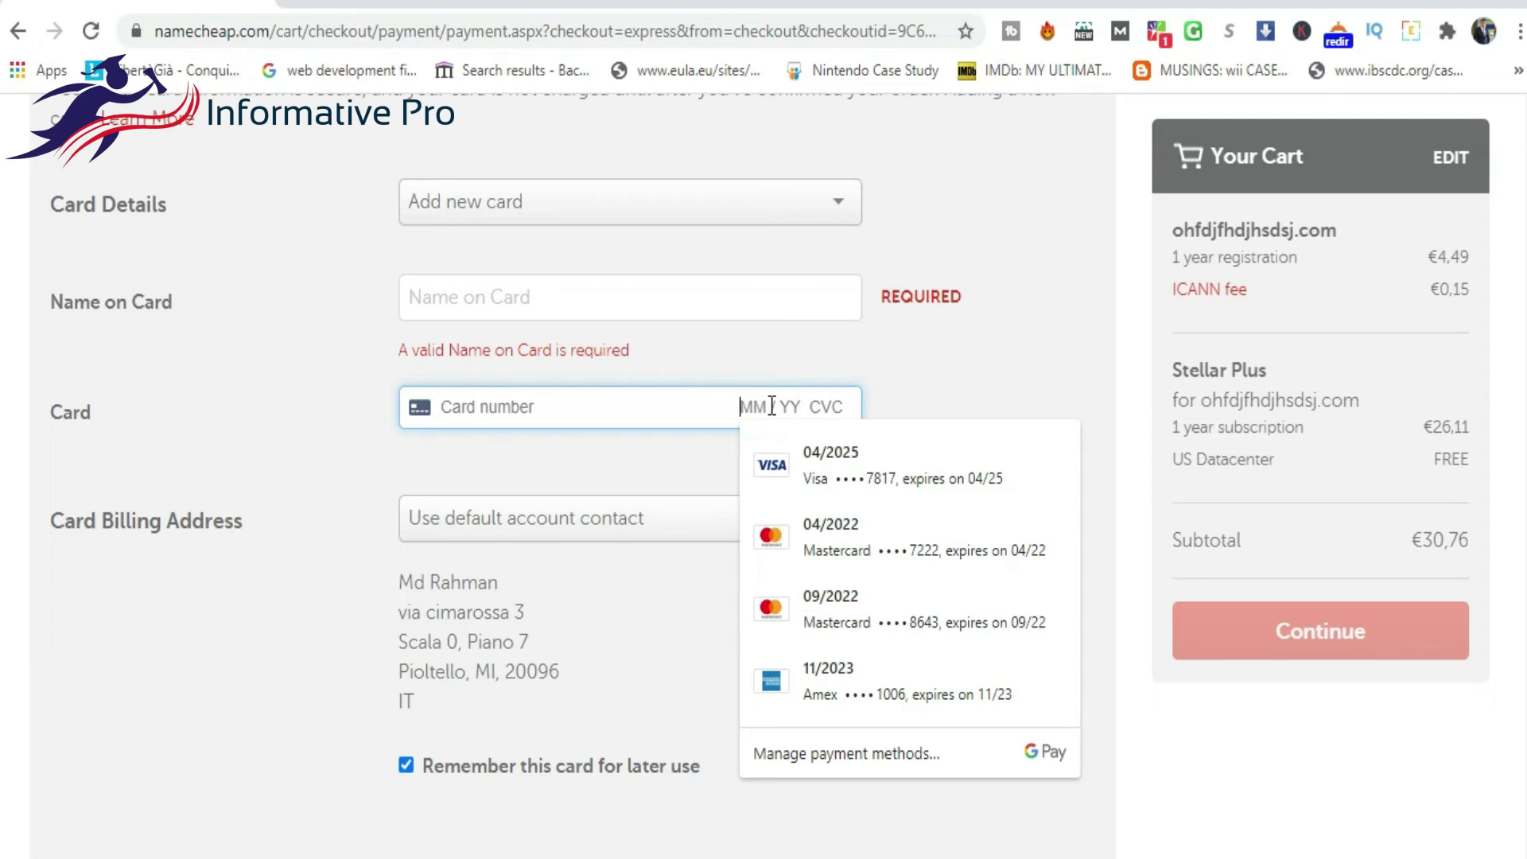
{"action": "left_click", "coordinate": [823, 407]}
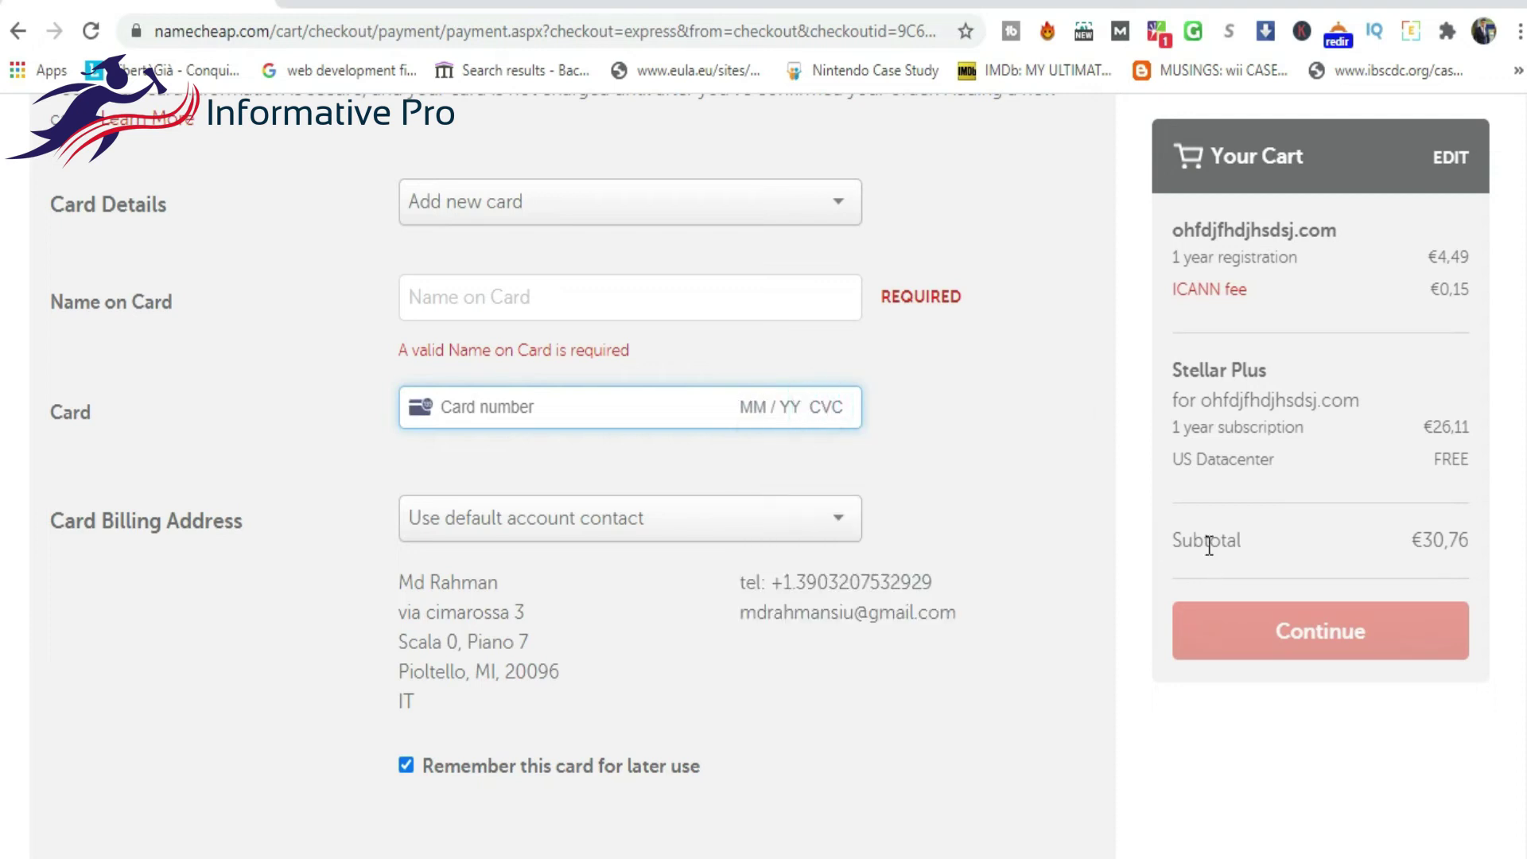
{"action": "scroll", "coordinate": [1387, 633], "scroll_direction": "down", "scroll_amount": 5}
{"action": "left_click", "coordinate": [1386, 630]}
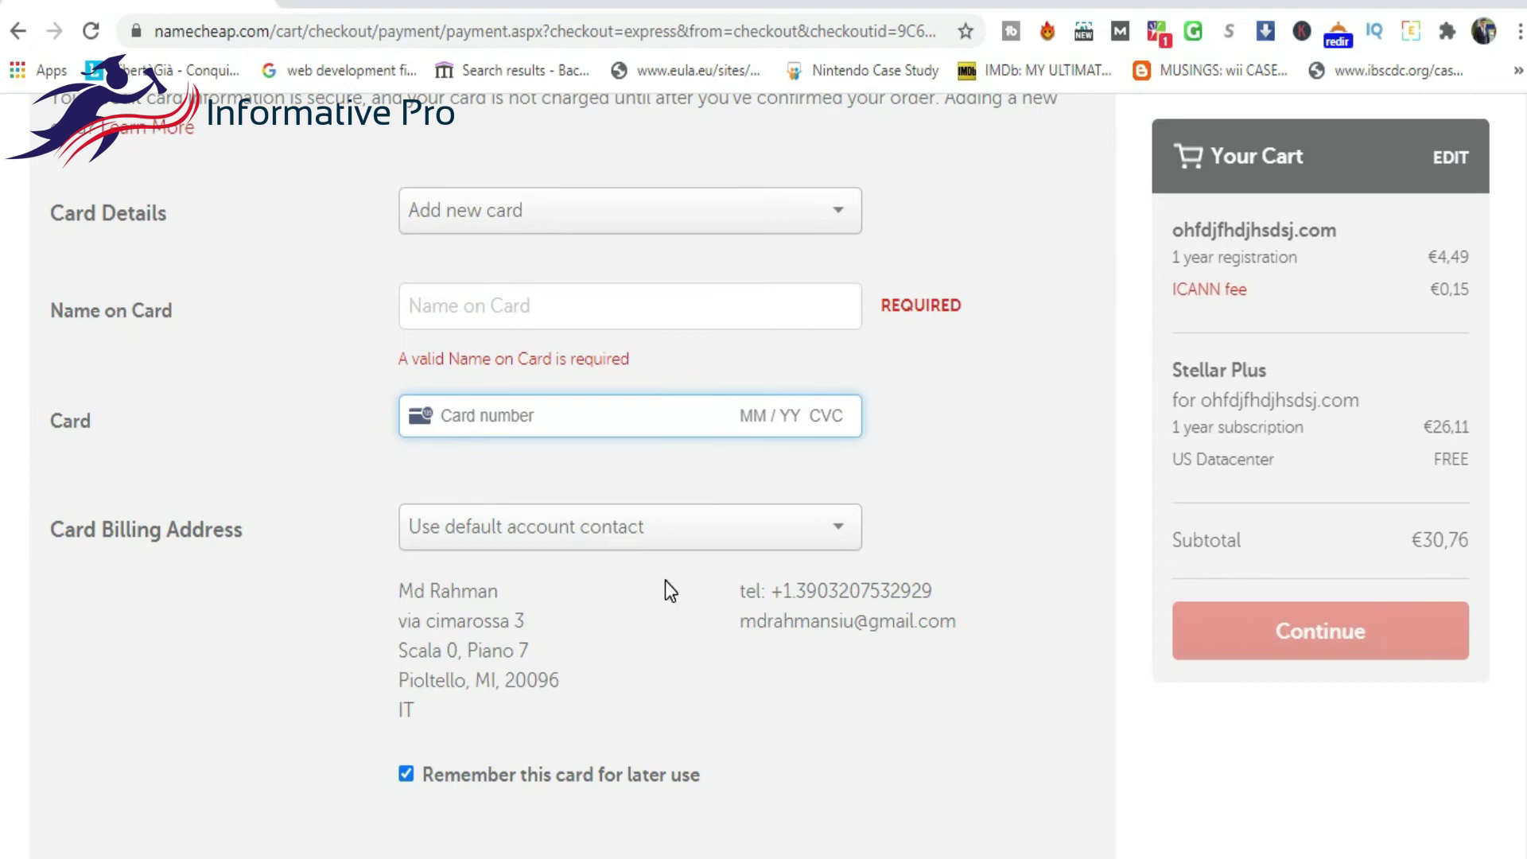
- Select PayPal as the payment method and continue to the order review
{"action": "scroll", "coordinate": [477, 549], "scroll_direction": "down", "scroll_amount": 6}
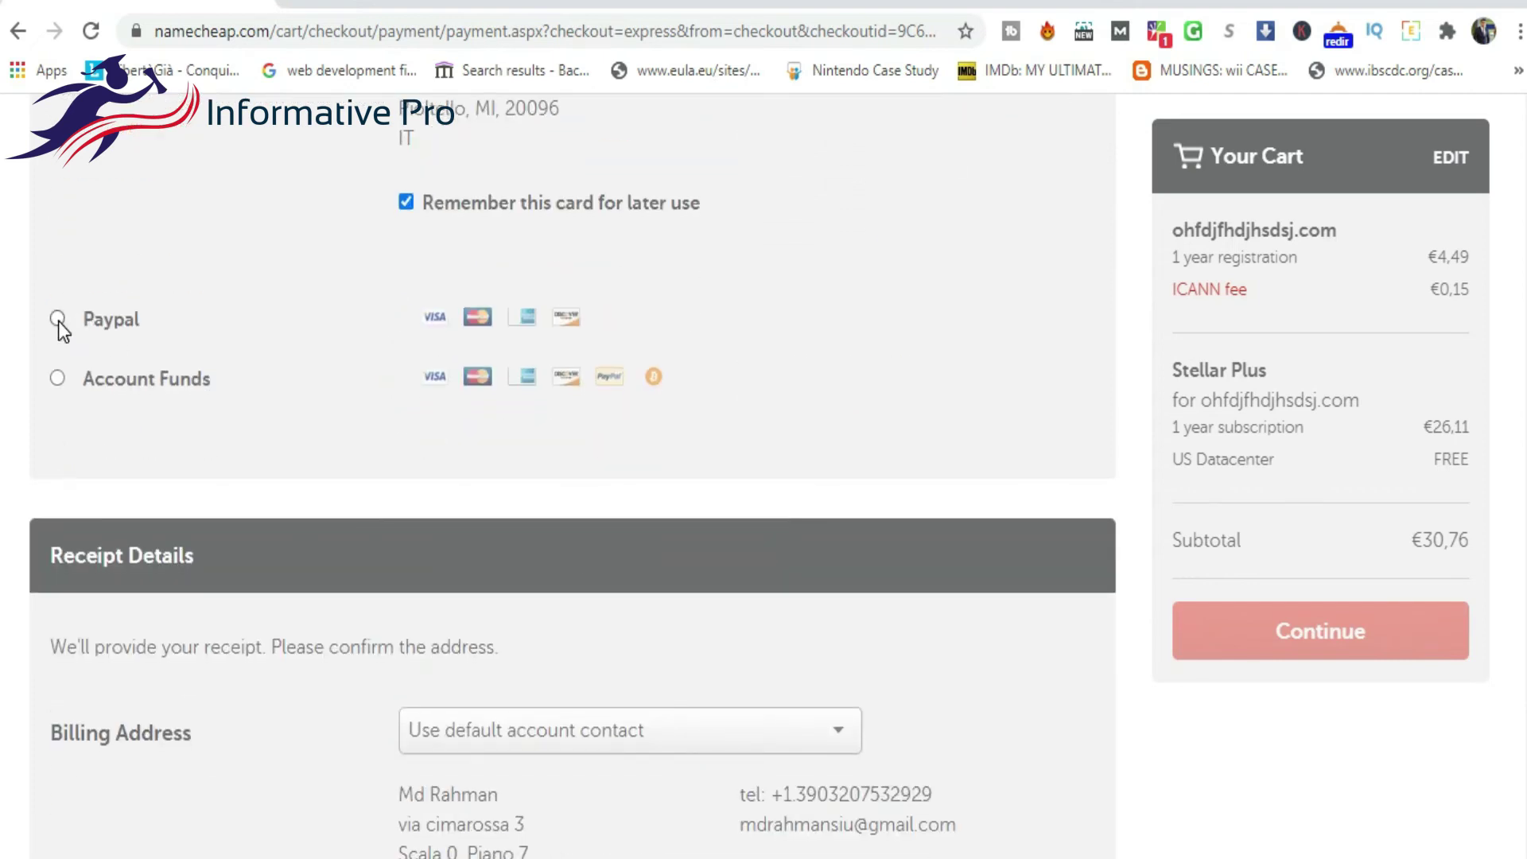
{"action": "left_click", "coordinate": [58, 319]}
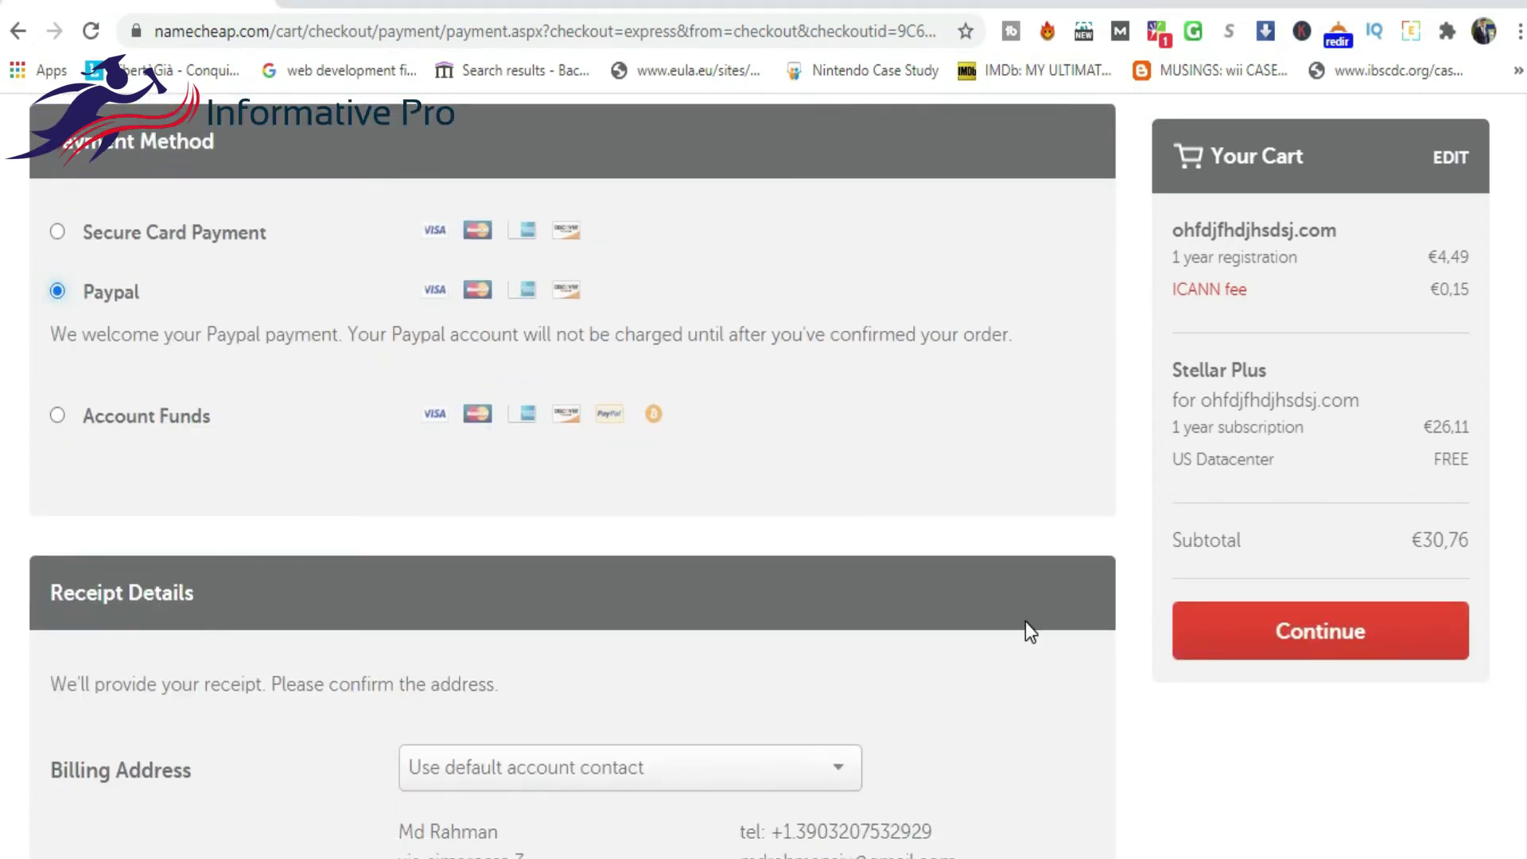
{"action": "left_click", "coordinate": [1347, 630]}
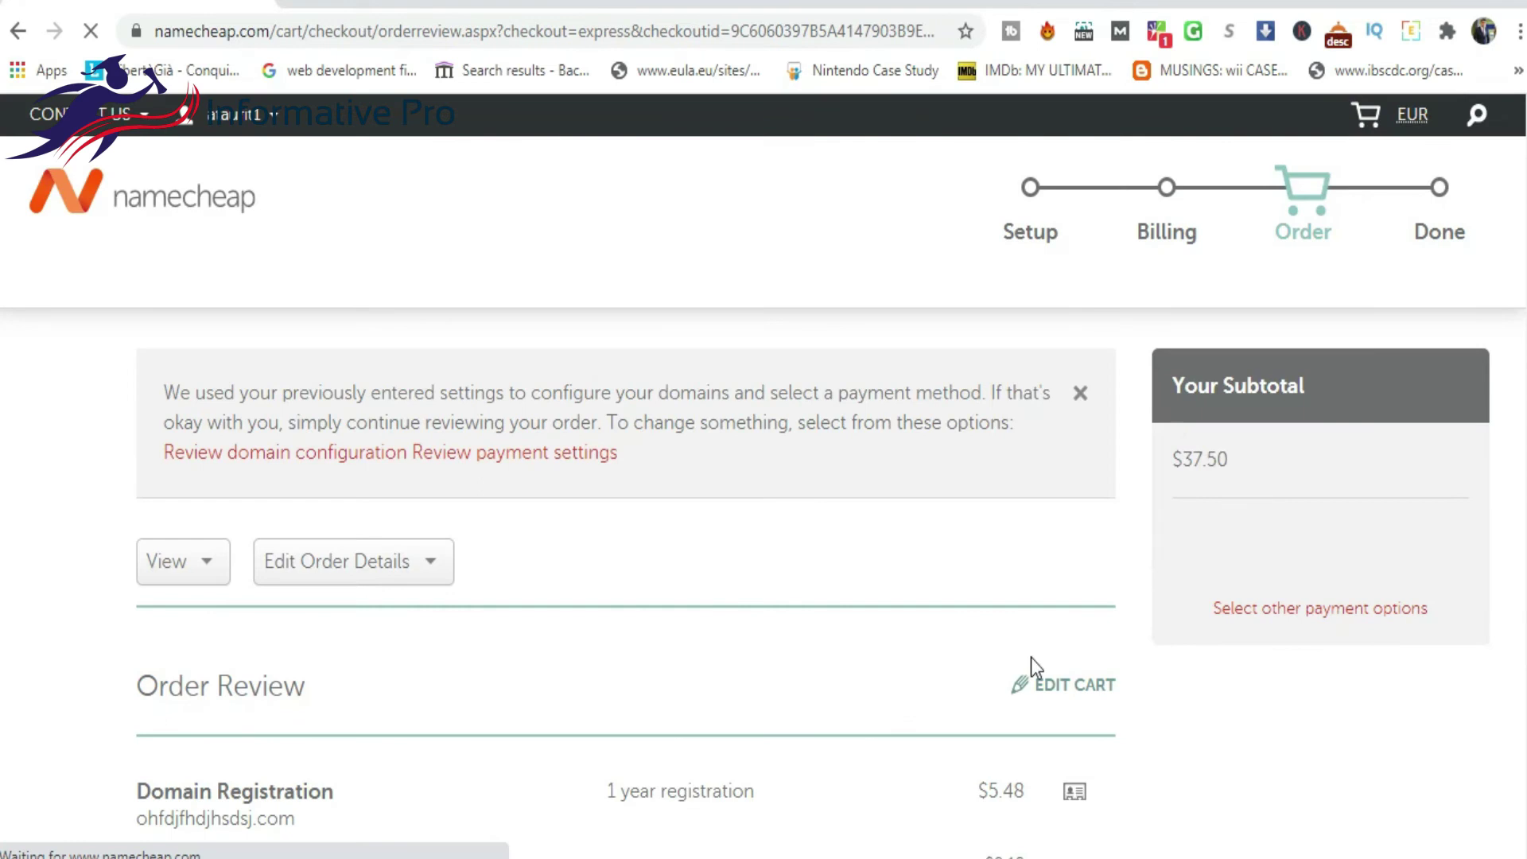
- Review the domain registration, WhoisGuard and Stellar Plus items with the subtotal and payment details in the order review
{"action": "scroll", "coordinate": [1031, 656], "scroll_direction": "down", "scroll_amount": 6}
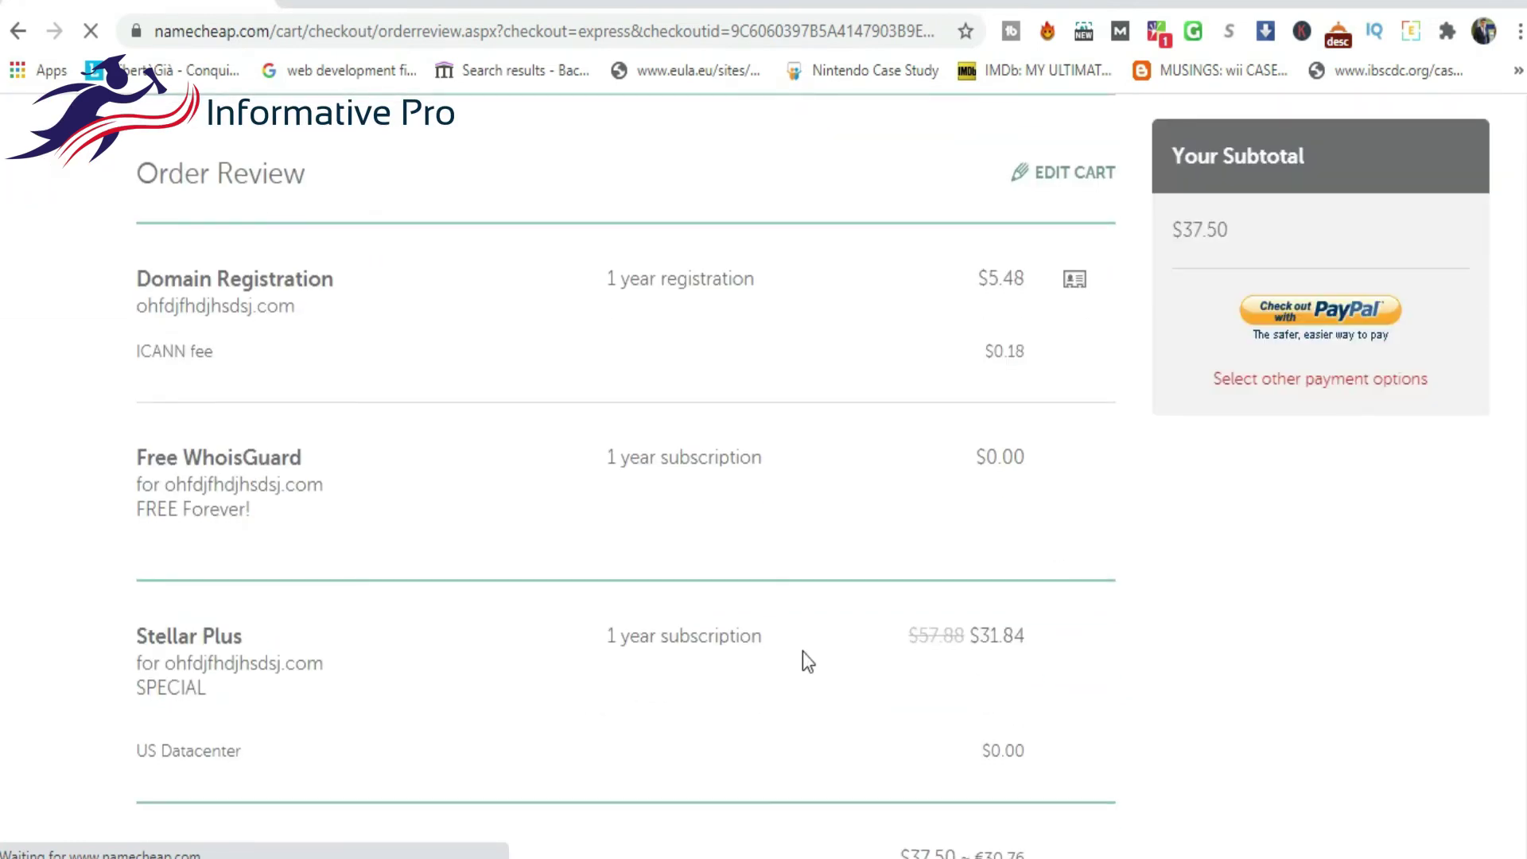
{"action": "scroll", "coordinate": [1018, 646], "scroll_direction": "down", "scroll_amount": 10}
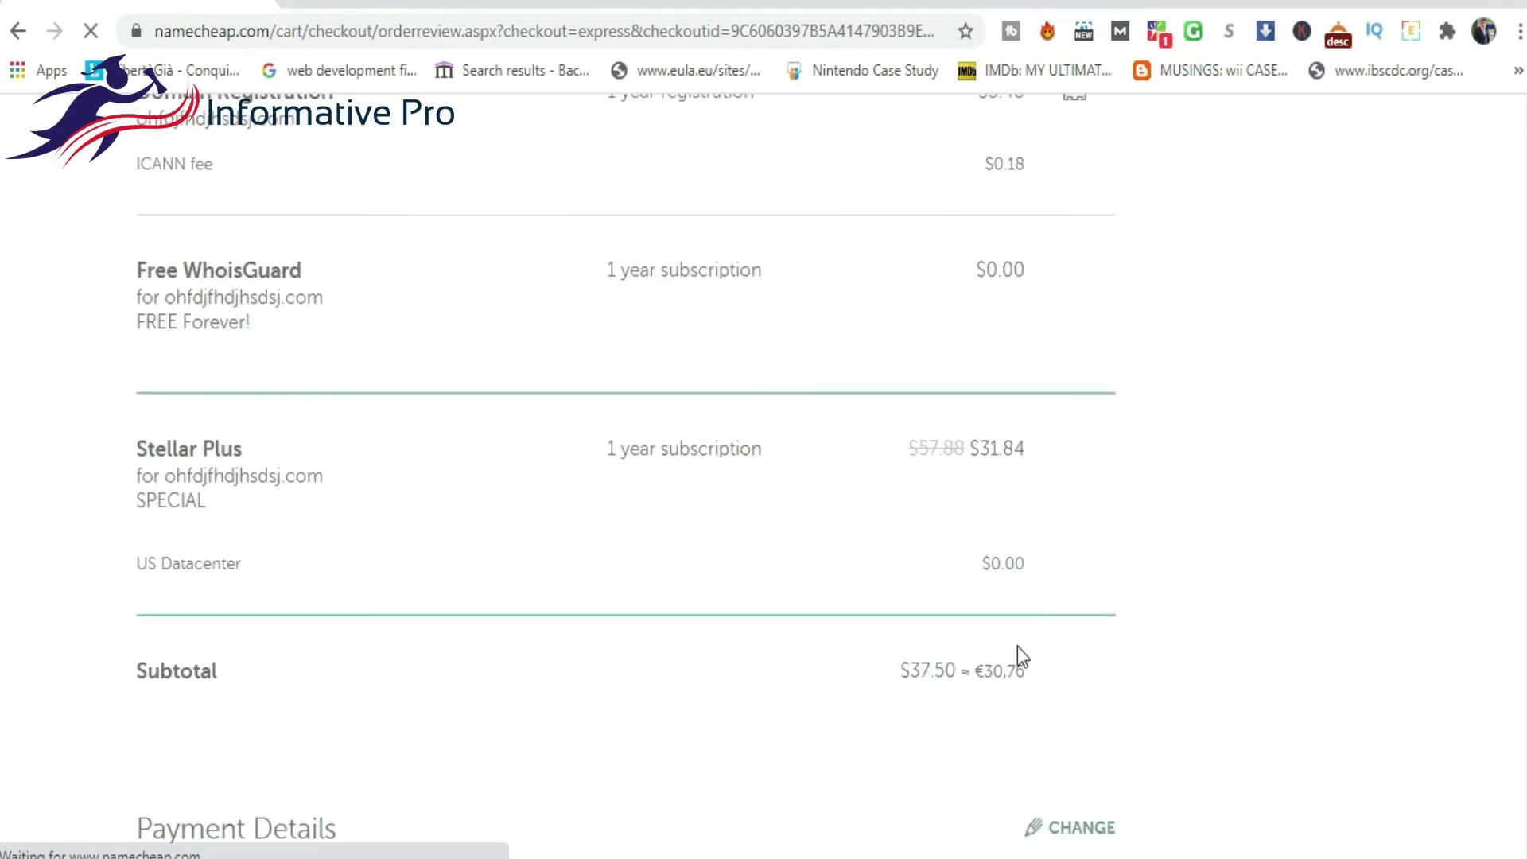
{"action": "right_click", "coordinate": [426, 108]}
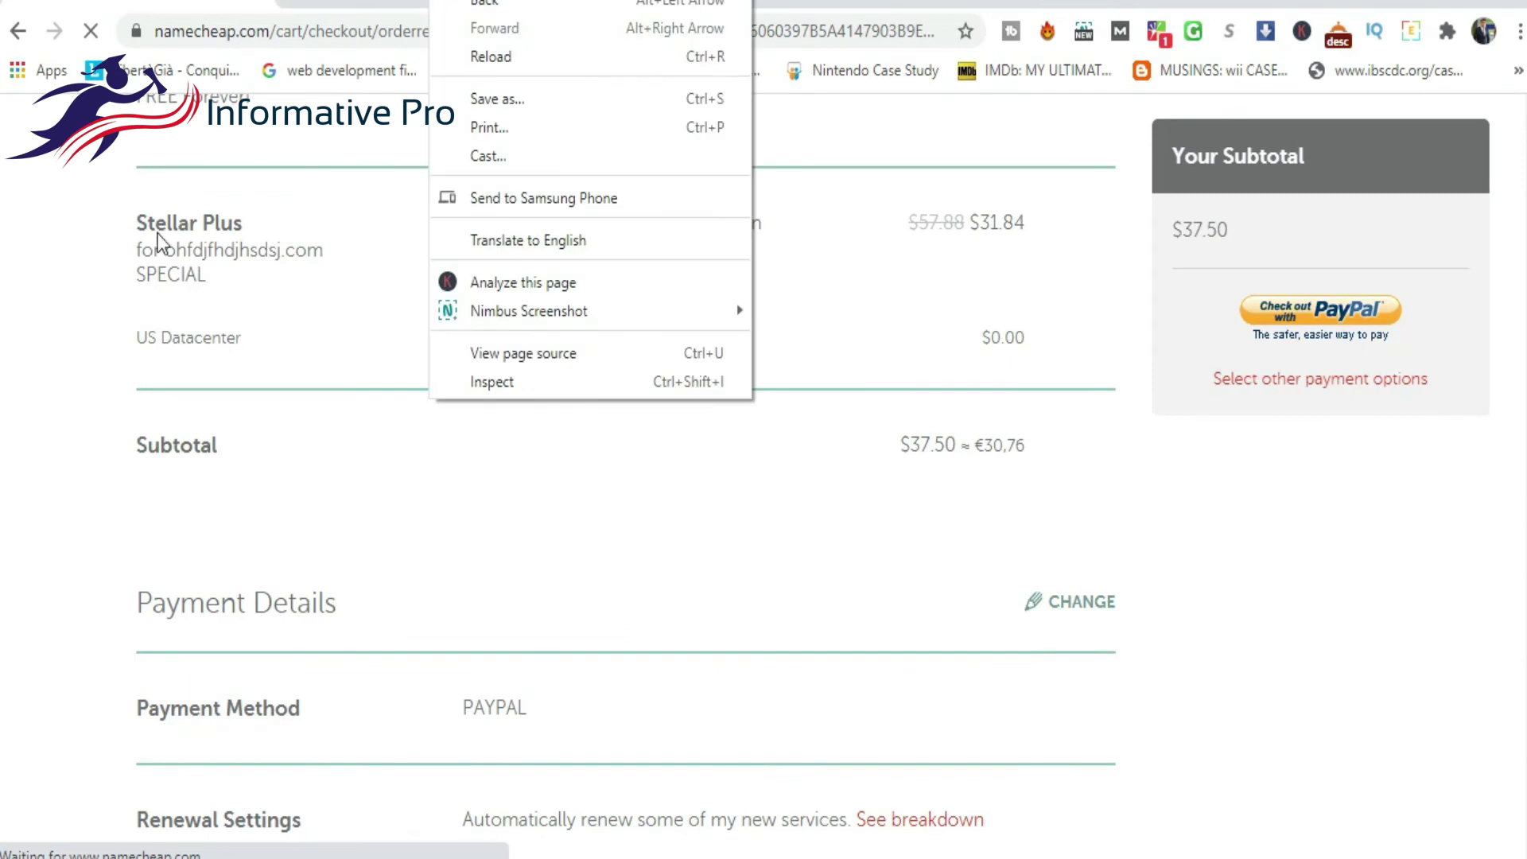
{"action": "left_click", "coordinate": [89, 469]}
- Agree to Namecheap's Terms of Service and agreements, and check out through PayPal by logging in to the PayPal account
{"action": "scroll", "coordinate": [89, 472], "scroll_direction": "down", "scroll_amount": 12}
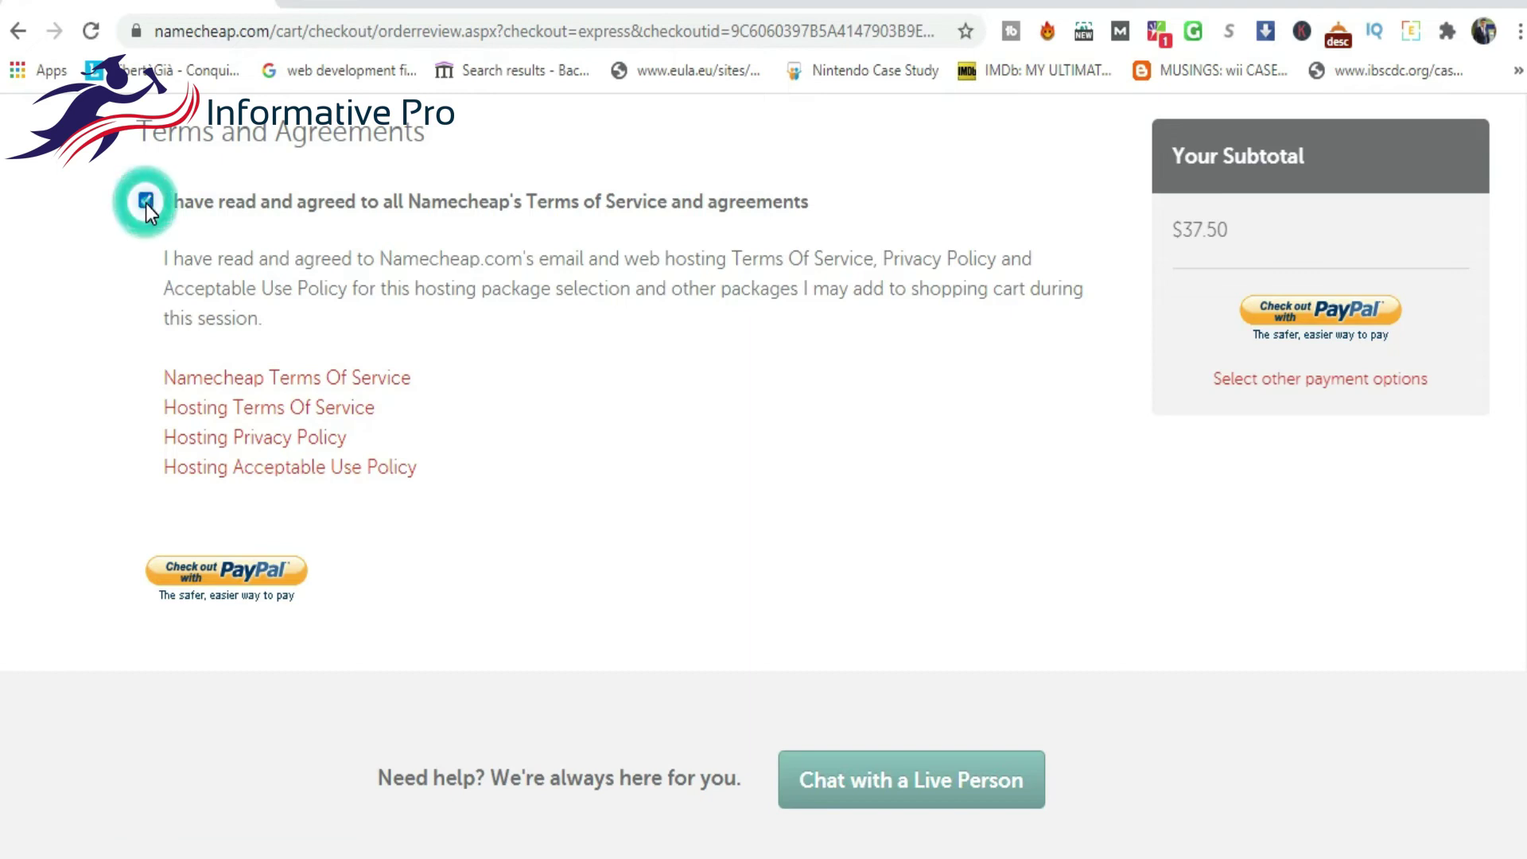
{"action": "left_click", "coordinate": [220, 572]}
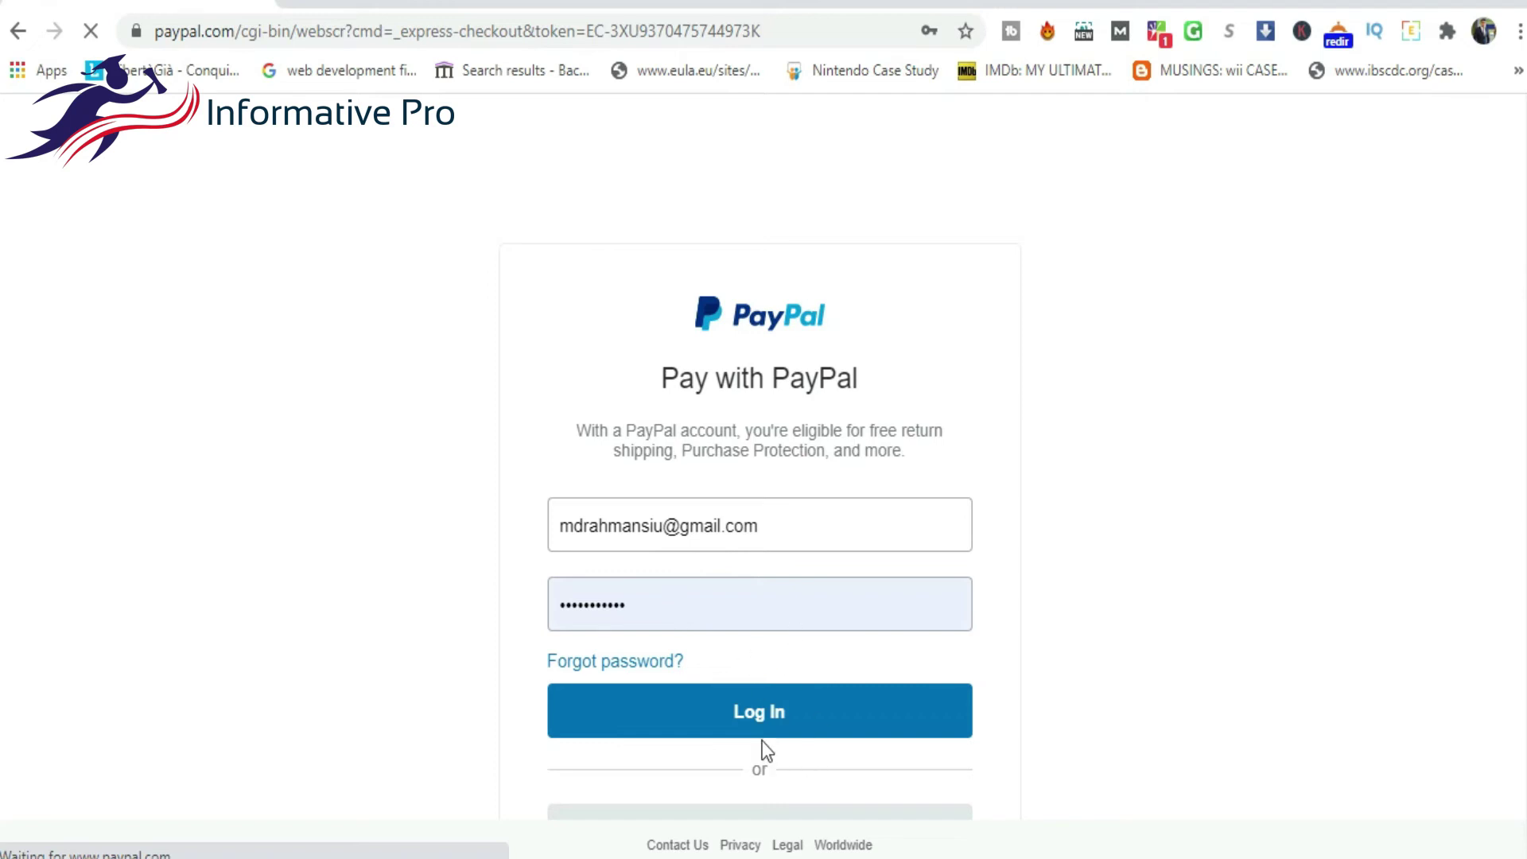
{"action": "left_click", "coordinate": [727, 711]}
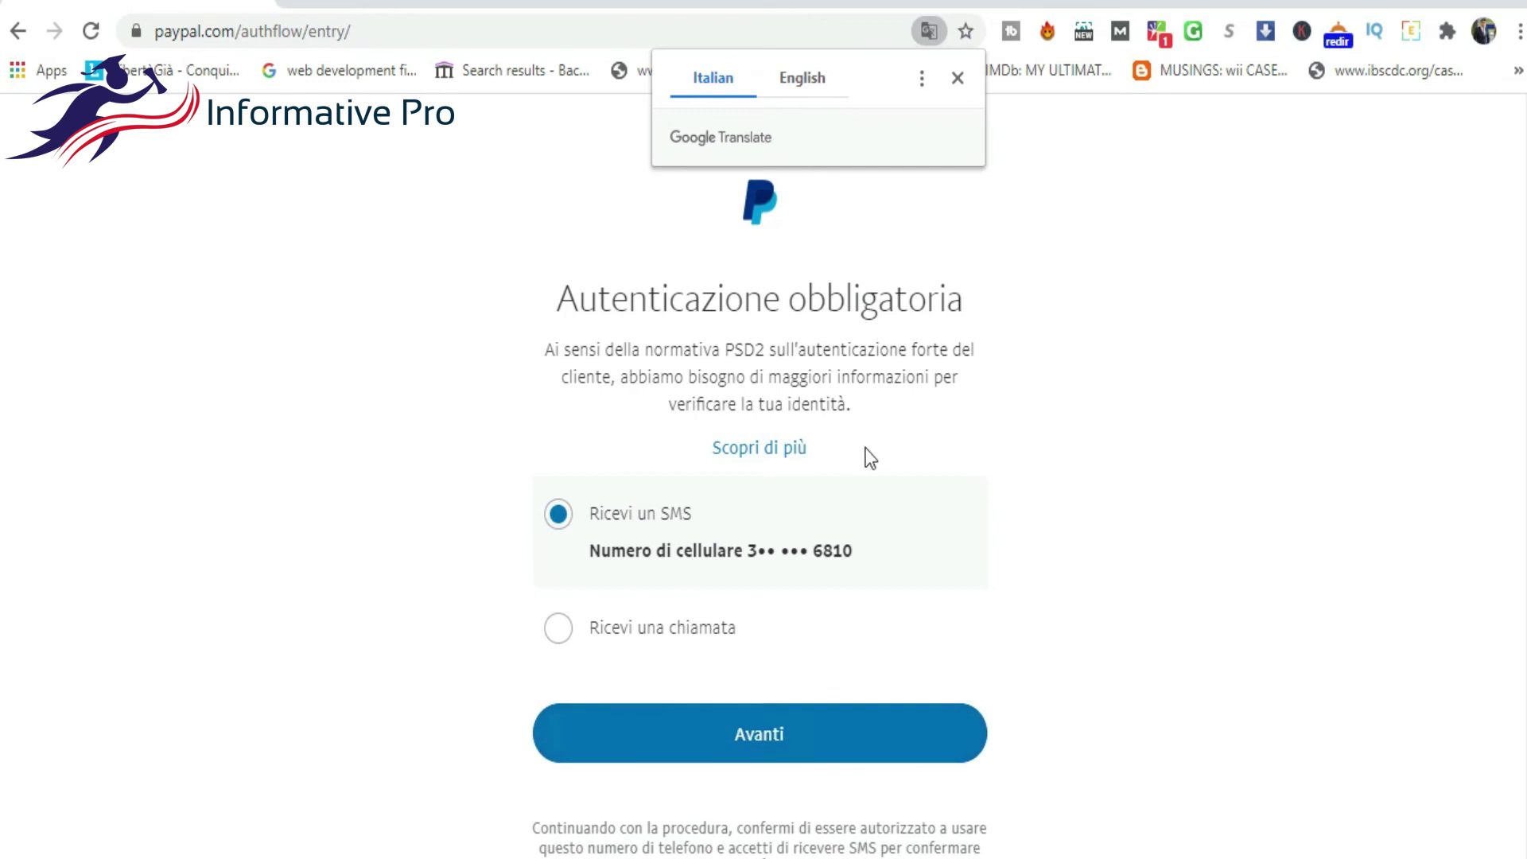
{"action": "scroll", "coordinate": [896, 480], "scroll_direction": "up", "scroll_amount": 1}
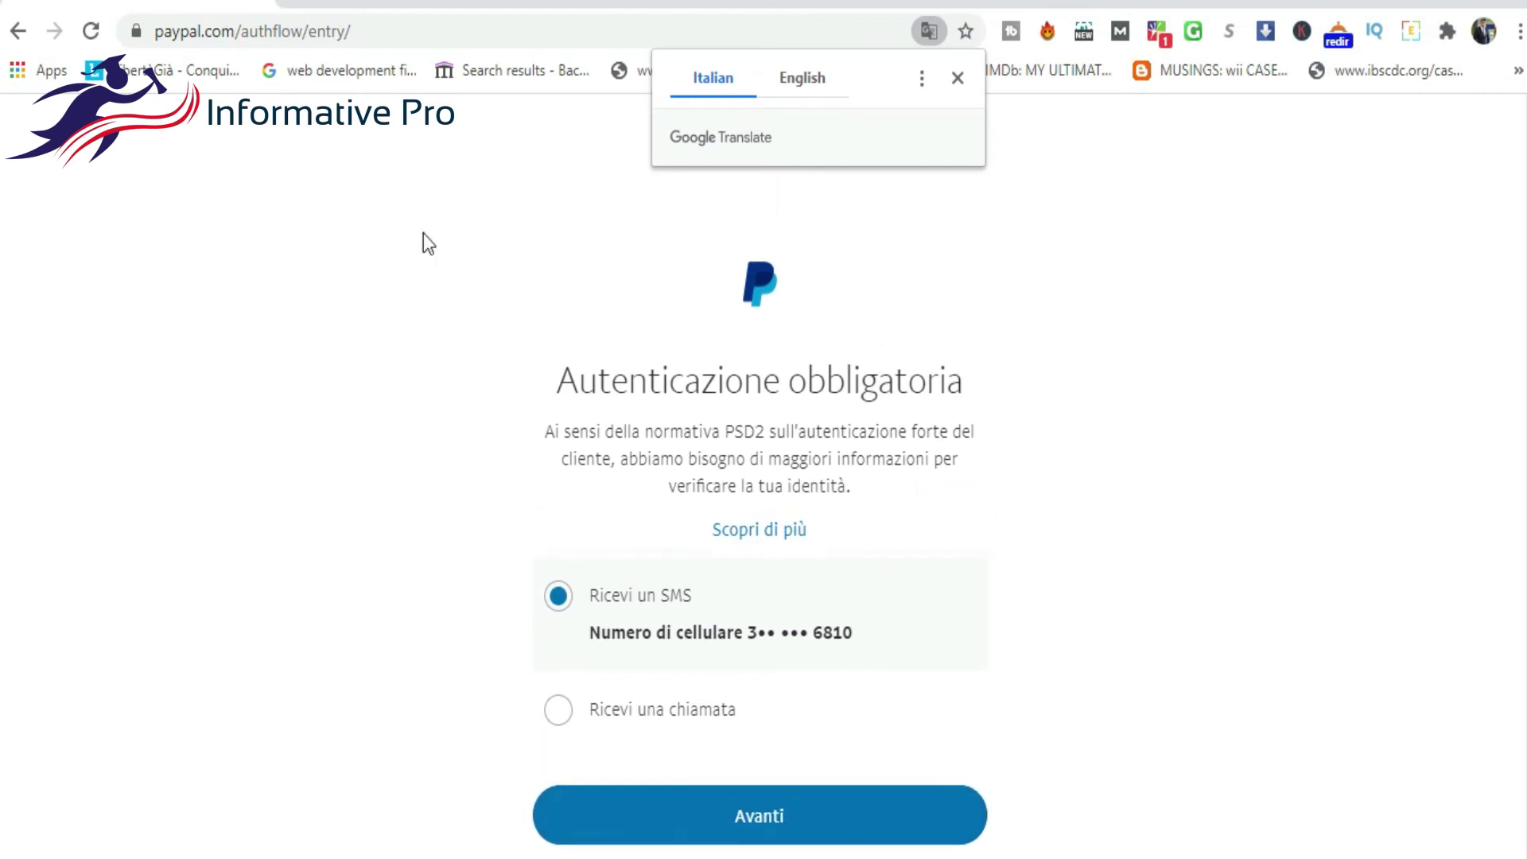
- Switch to the Gmail inbox, open the Namecheap order summary email and review its order details and purchased items
{"action": "left_click", "coordinate": [22, 35]}
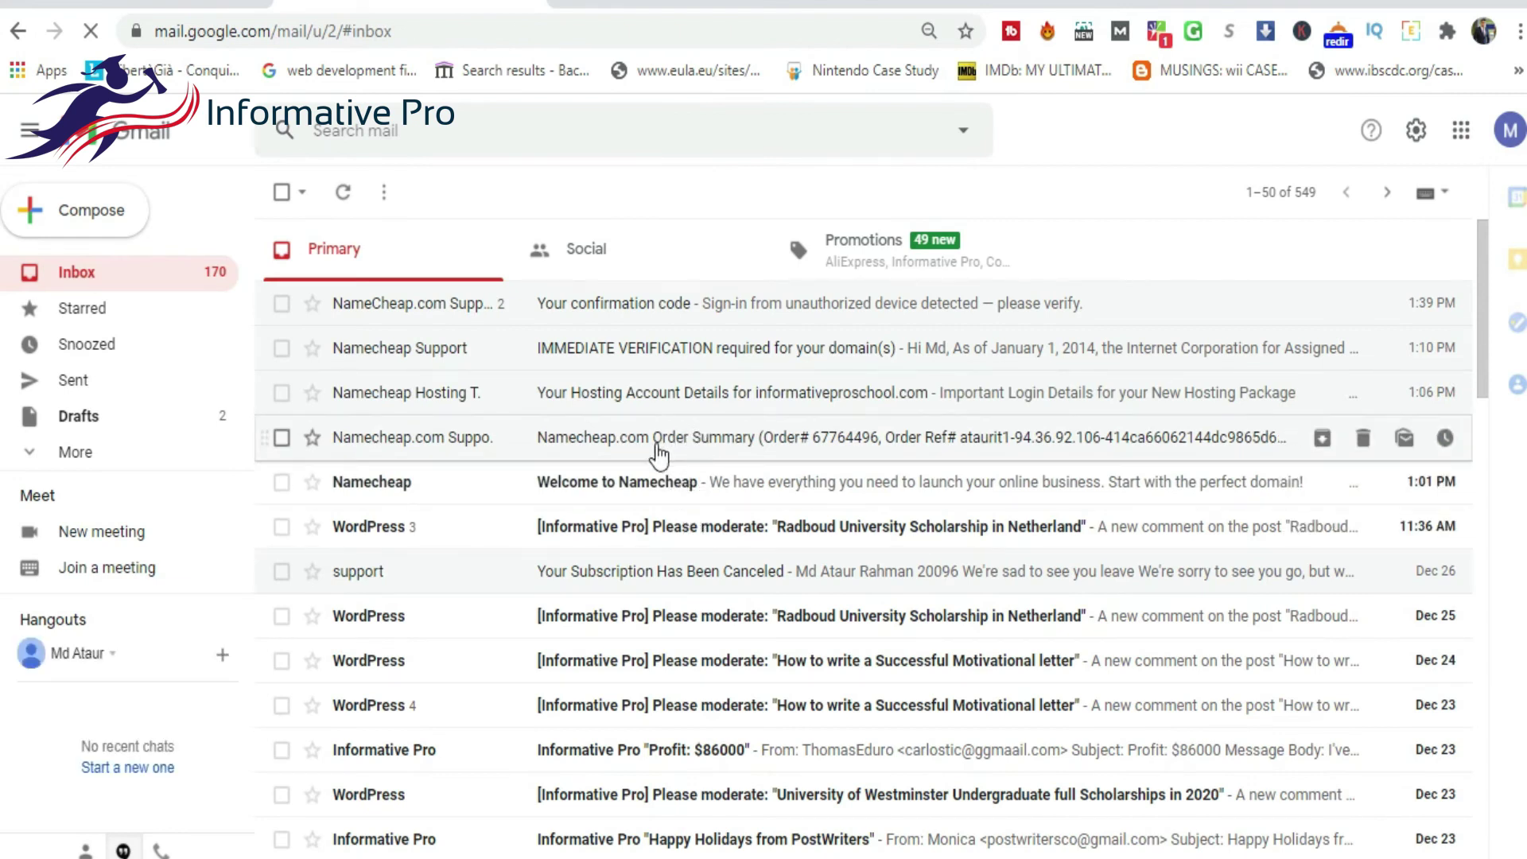
{"action": "left_click", "coordinate": [659, 445]}
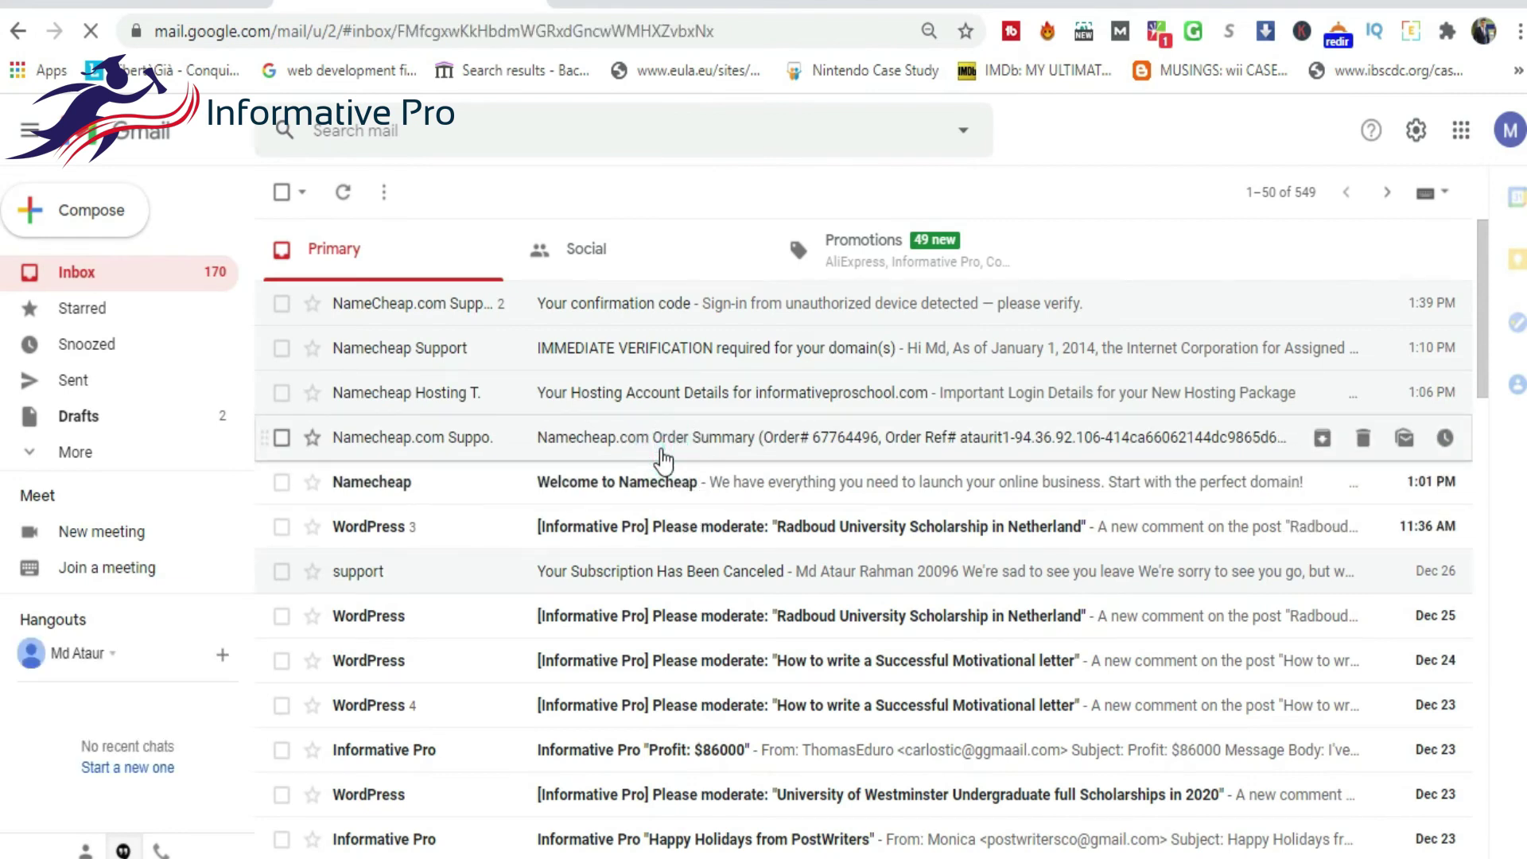
{"action": "scroll", "coordinate": [675, 483], "scroll_direction": "down", "scroll_amount": 1}
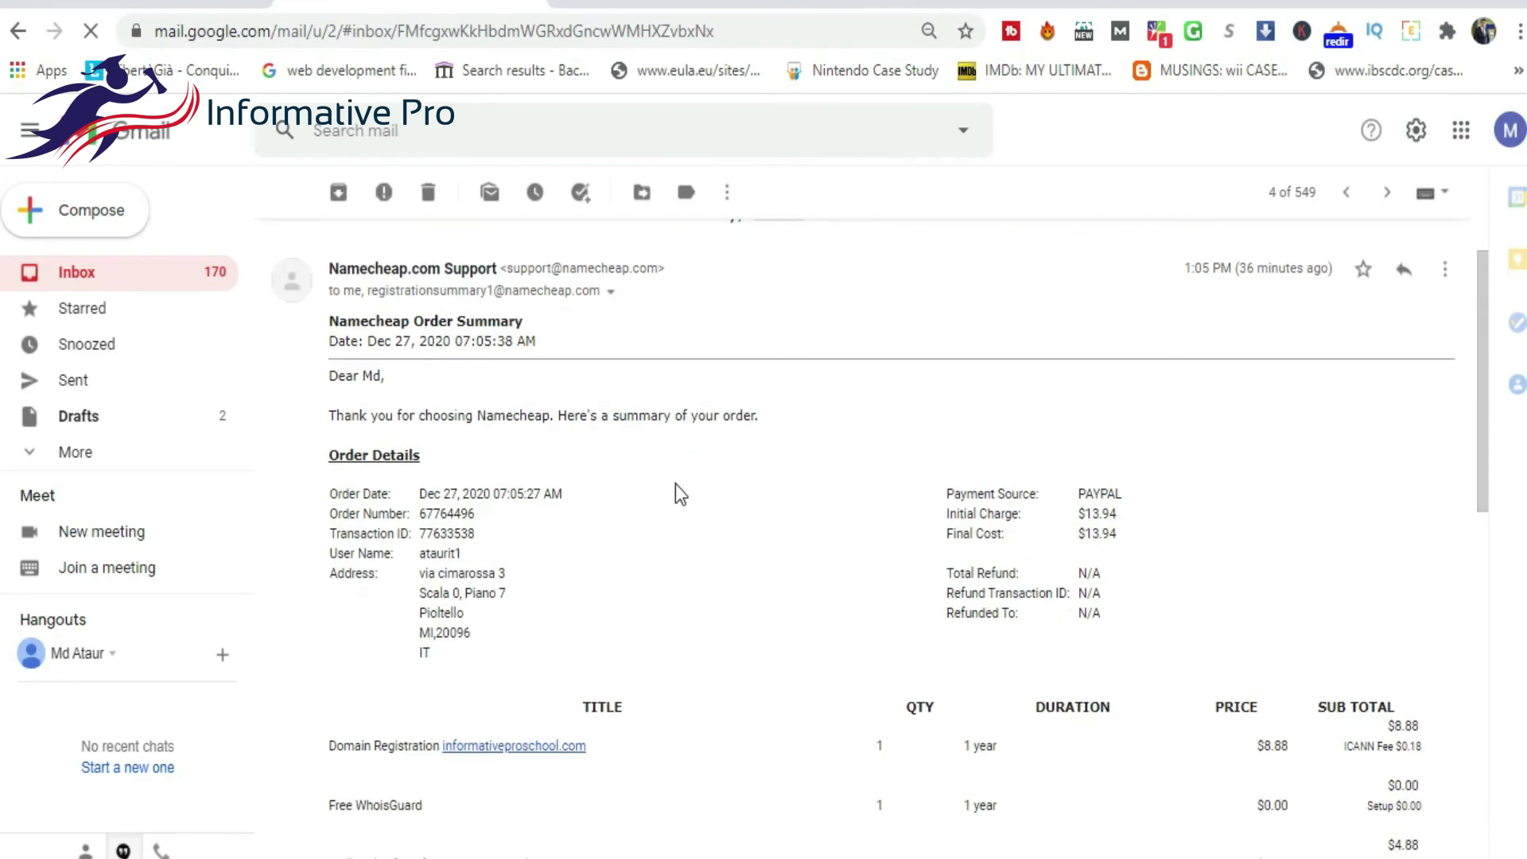
{"action": "scroll", "coordinate": [675, 485], "scroll_direction": "down", "scroll_amount": 2}
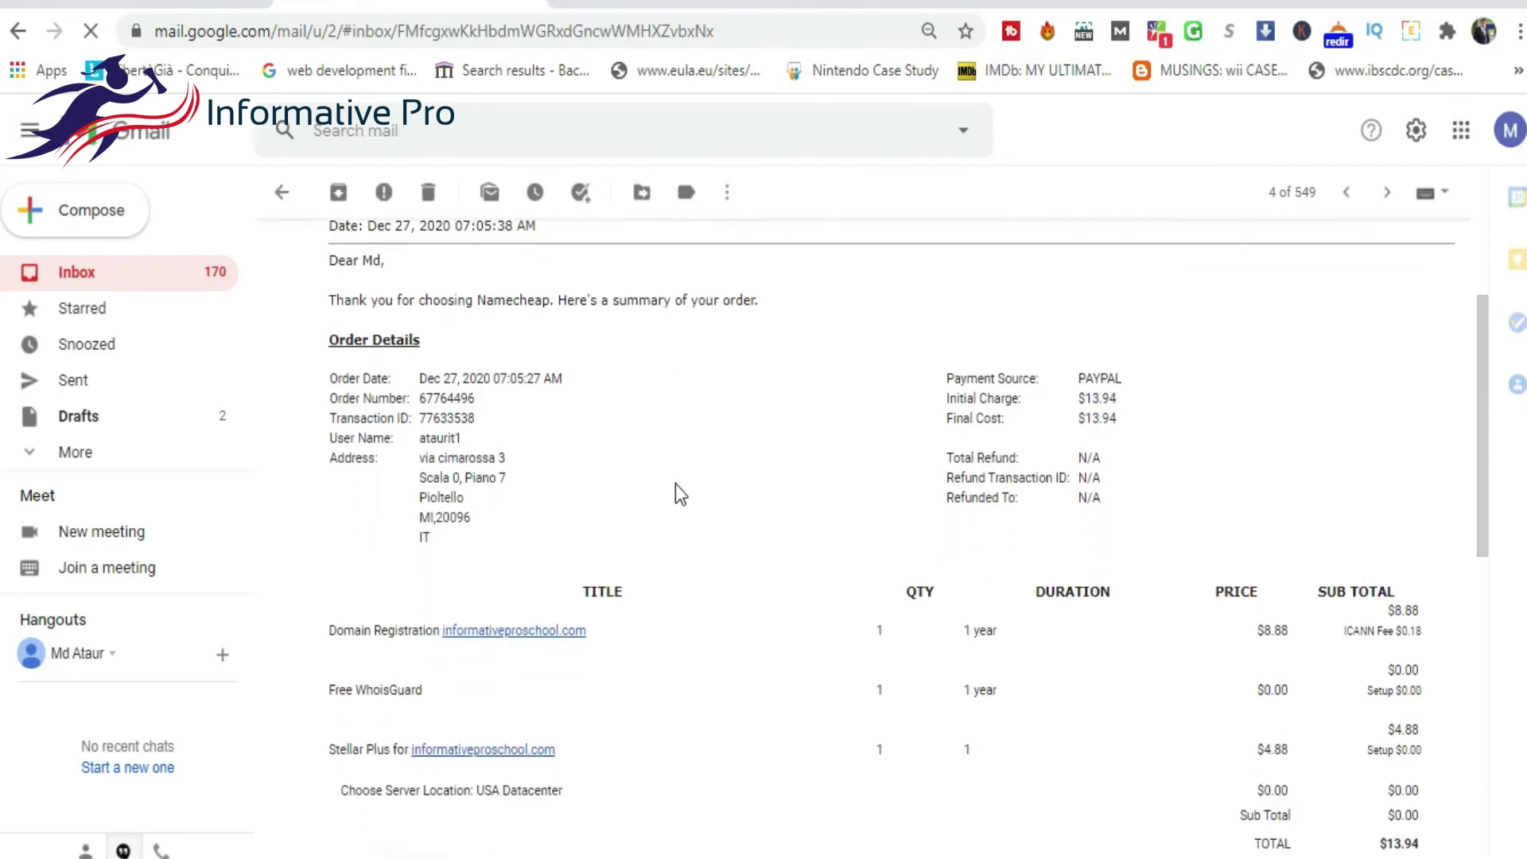
{"action": "scroll", "coordinate": [675, 484], "scroll_direction": "down", "scroll_amount": 2}
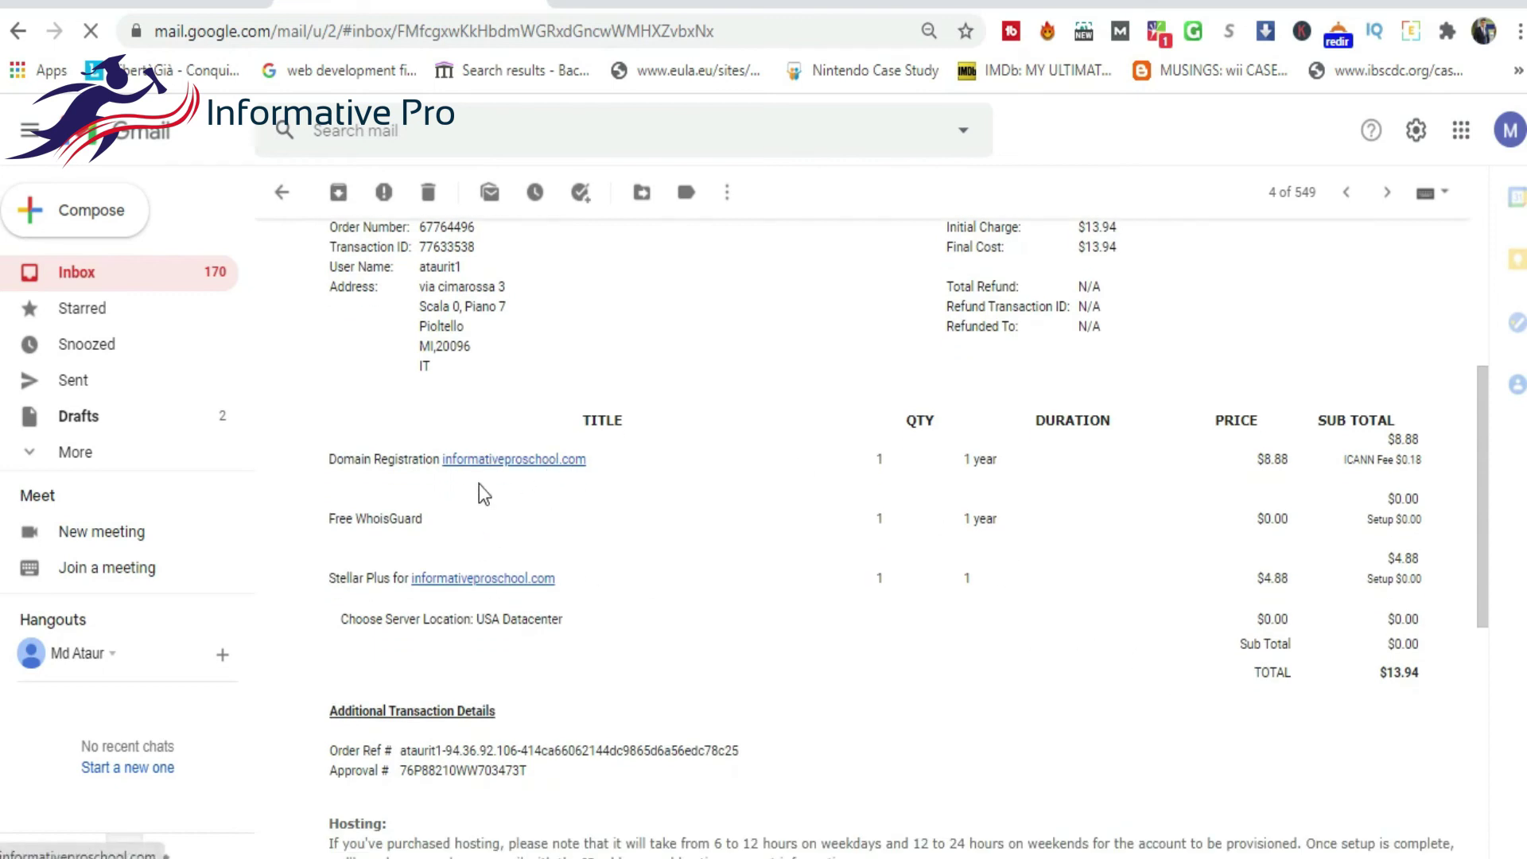
- Examine the registered domain and the rest of the Namecheap order summary email, and return to the inbox
{"action": "left_click_drag", "start_coordinate": [615, 459], "coordinate": [443, 460]}
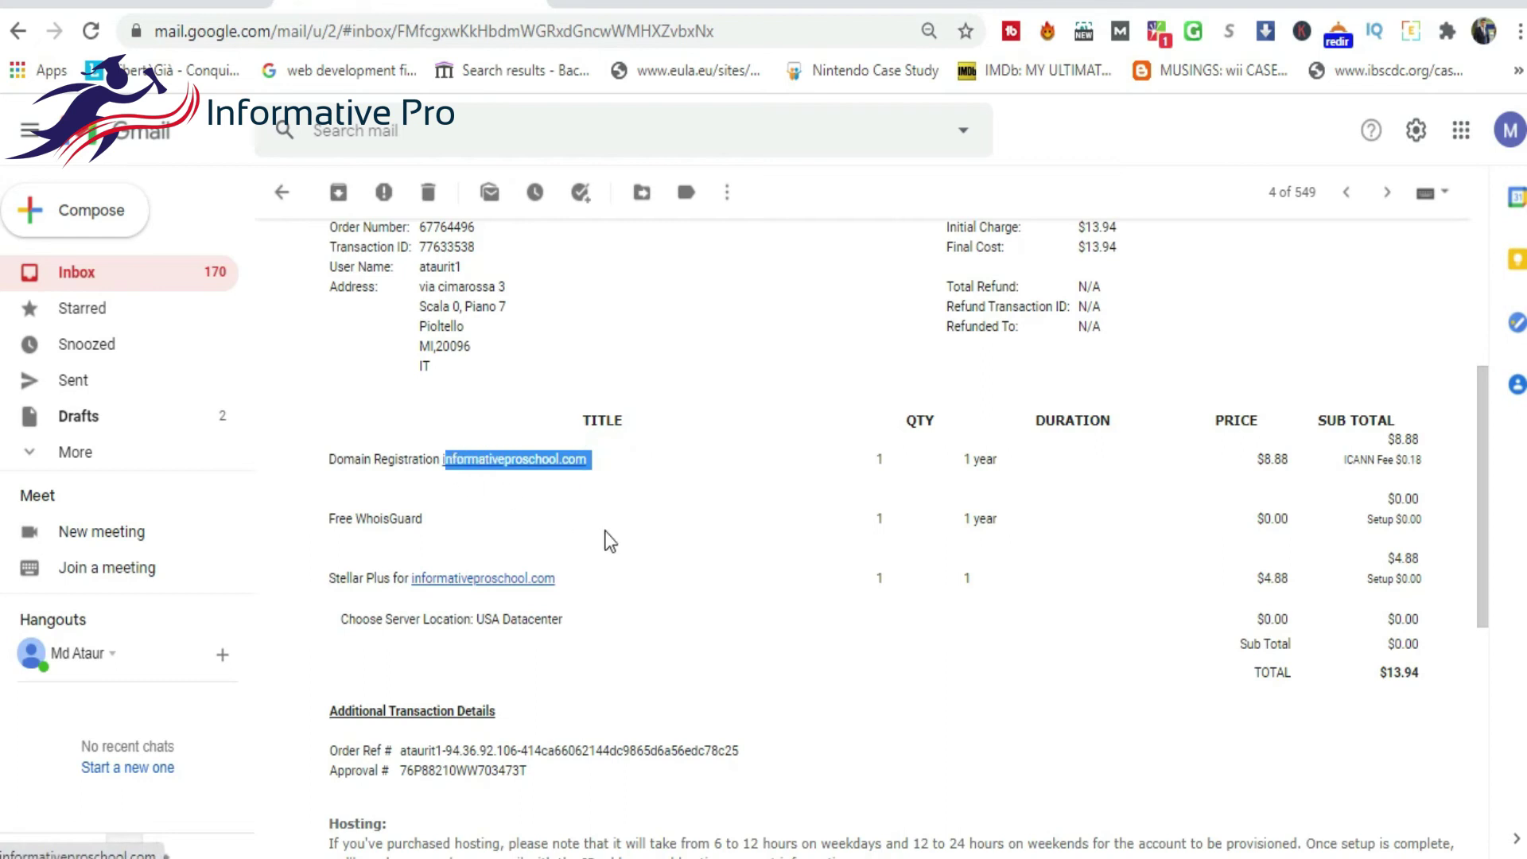
{"action": "scroll", "coordinate": [694, 523], "scroll_direction": "down", "scroll_amount": 3}
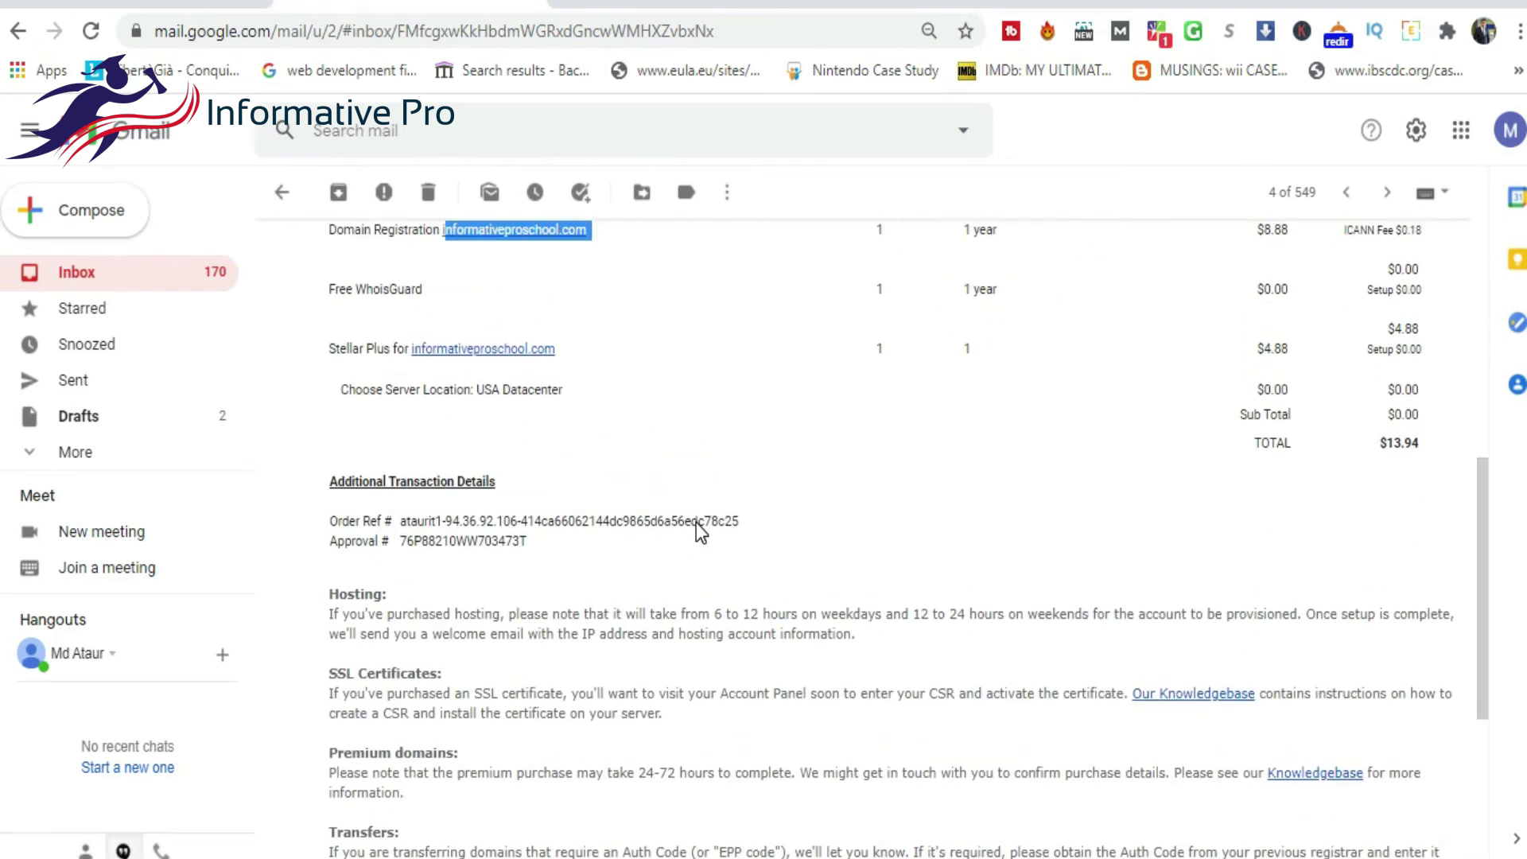
{"action": "scroll", "coordinate": [695, 522], "scroll_direction": "up", "scroll_amount": 7}
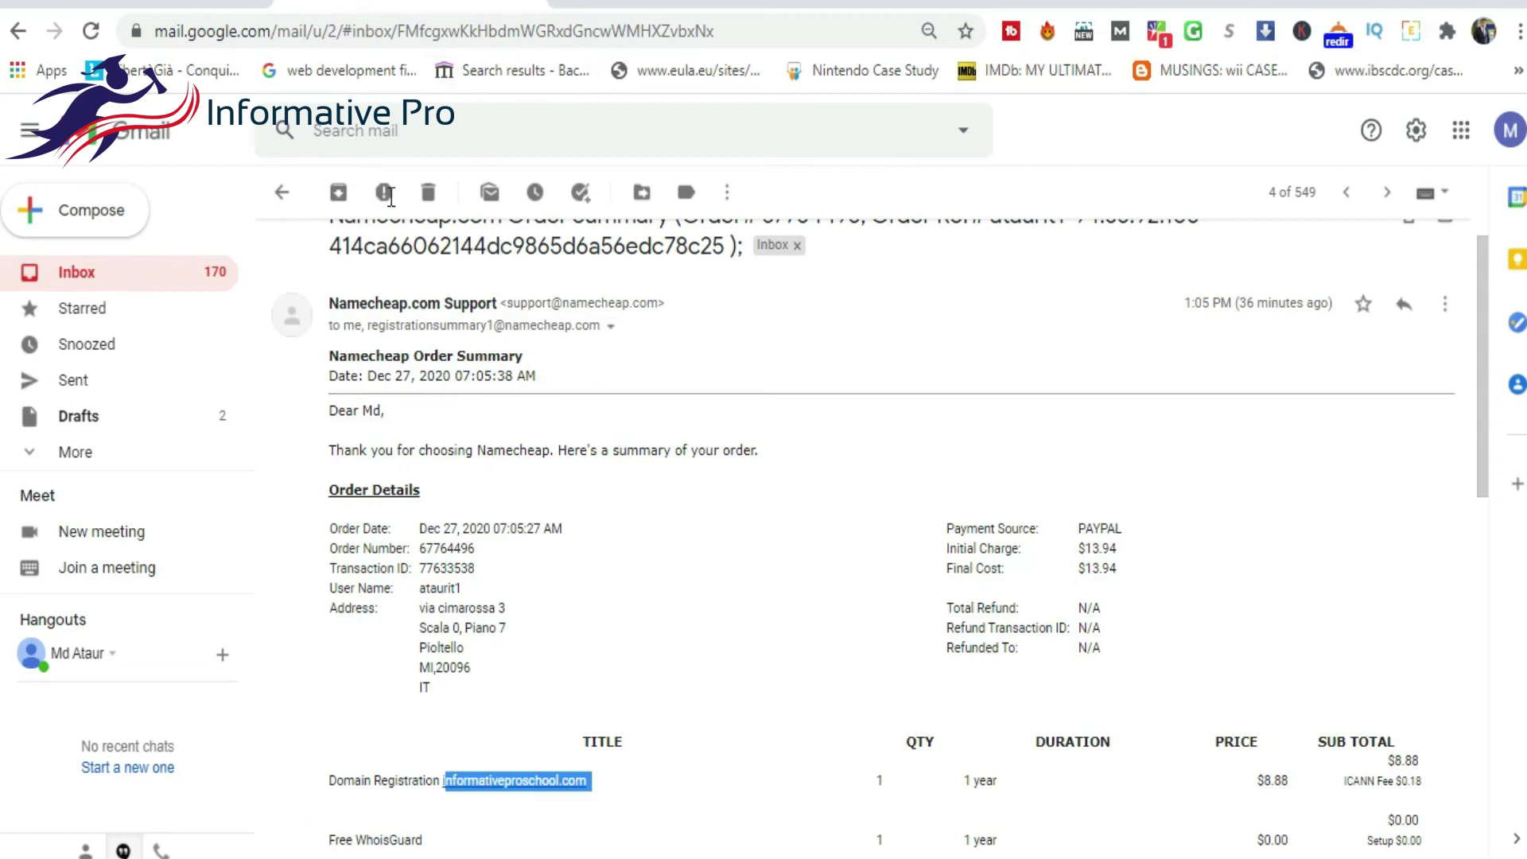
{"action": "left_click", "coordinate": [280, 196]}
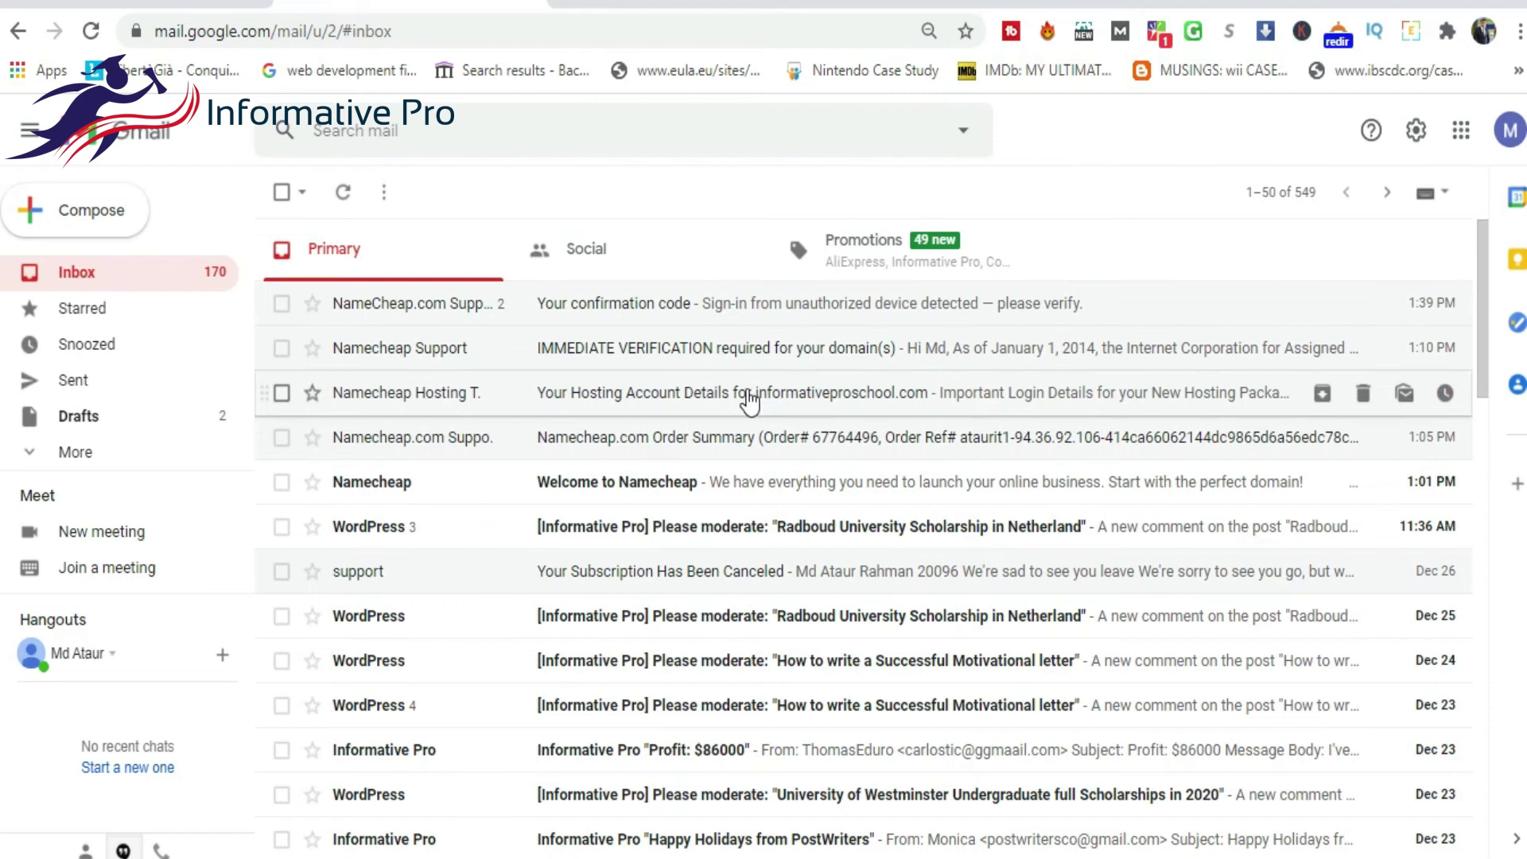
- Open Namecheap's "IMMEDIATE VERIFICATION required for your domain(s)" email, review the registrant details and email verification link, and return to the inbox
{"action": "left_click", "coordinate": [736, 354]}
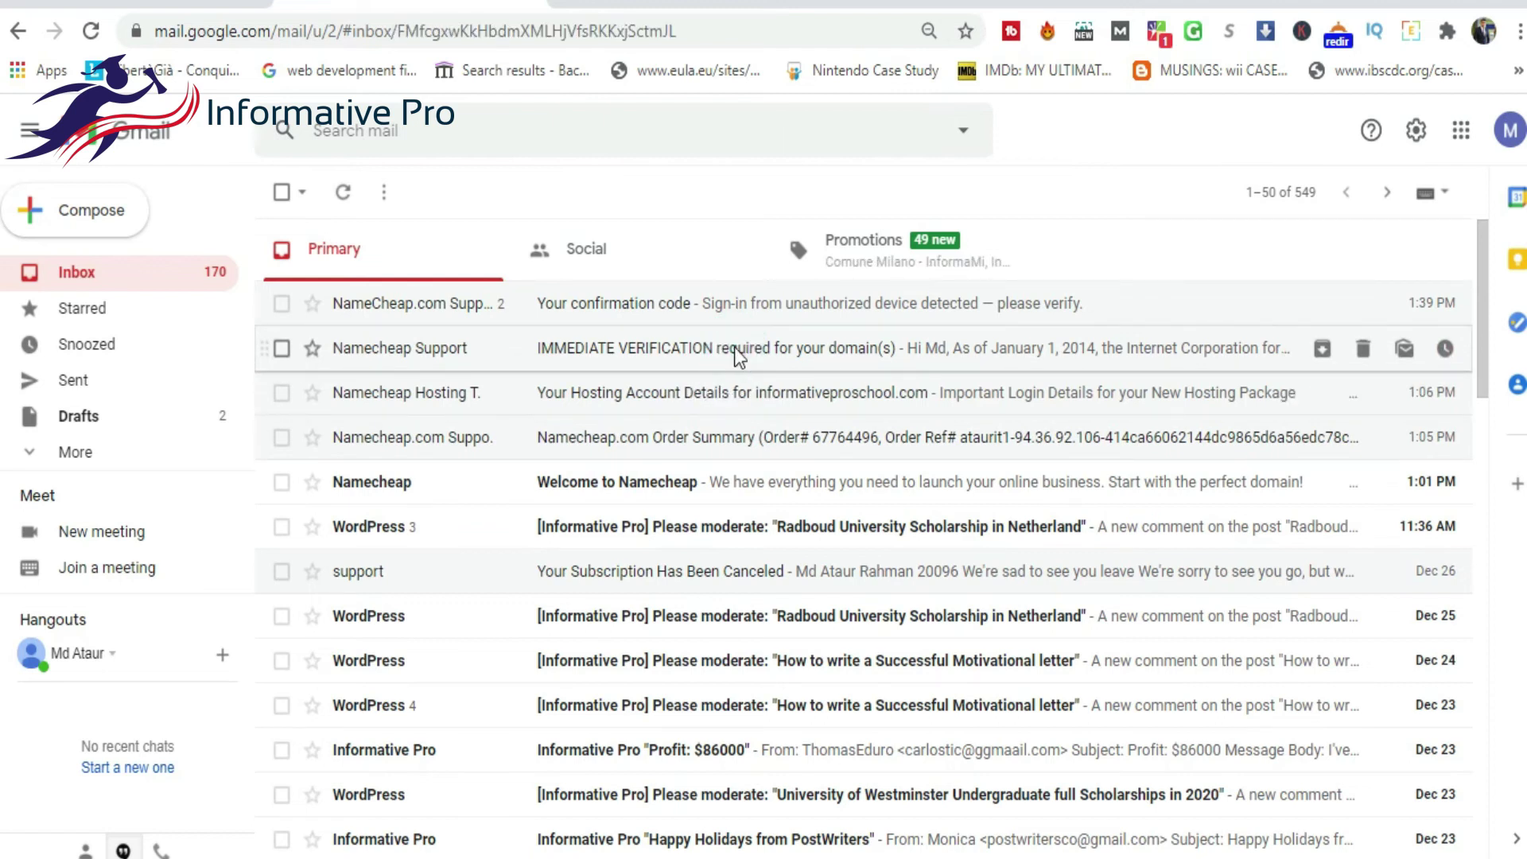
{"action": "scroll", "coordinate": [719, 517], "scroll_direction": "down", "scroll_amount": 6}
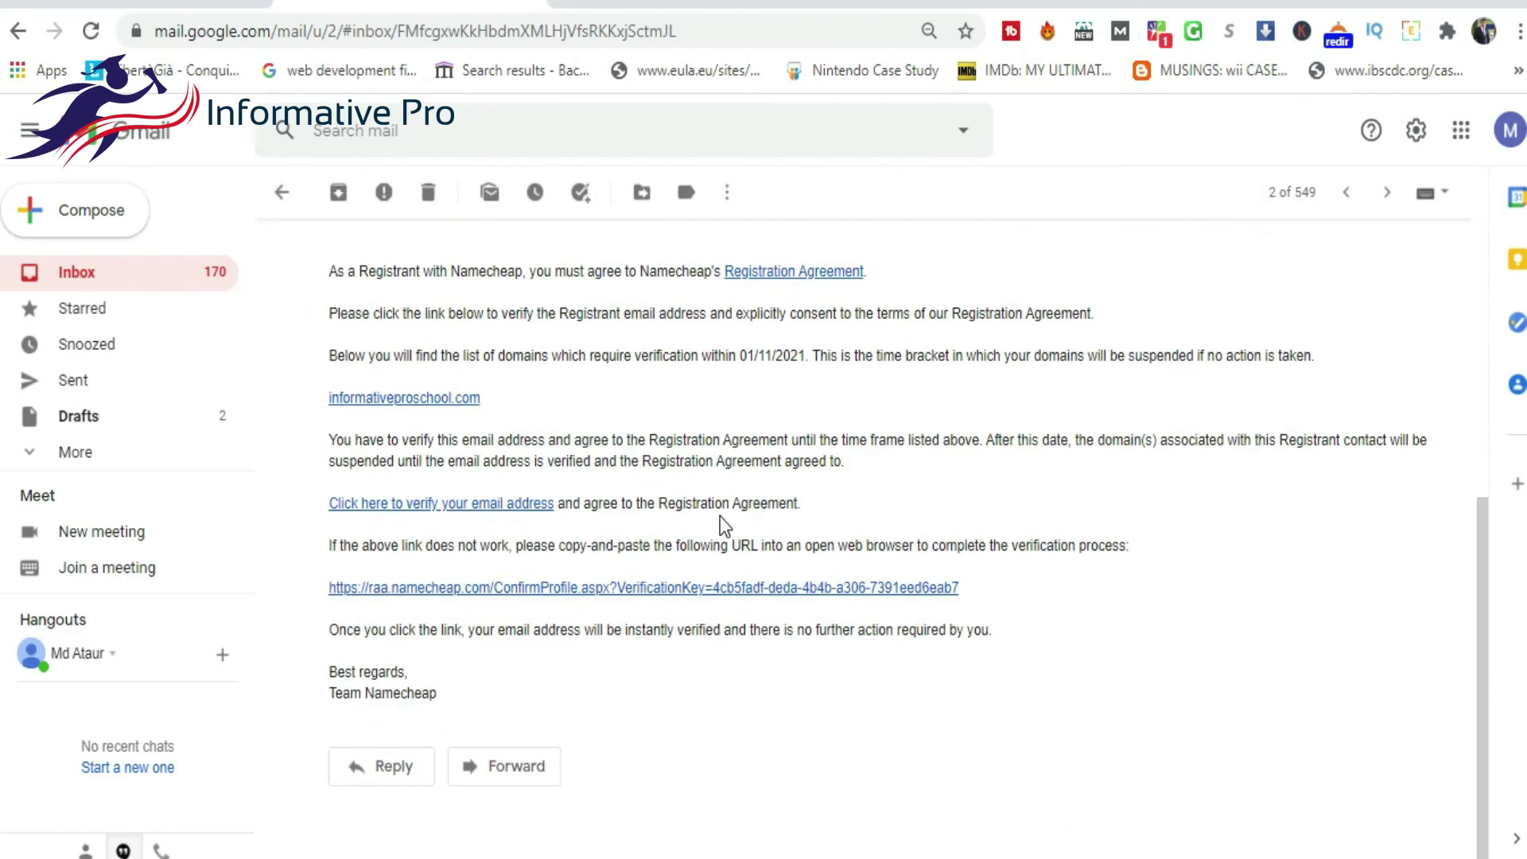
{"action": "scroll", "coordinate": [555, 503], "scroll_direction": "up", "scroll_amount": 1}
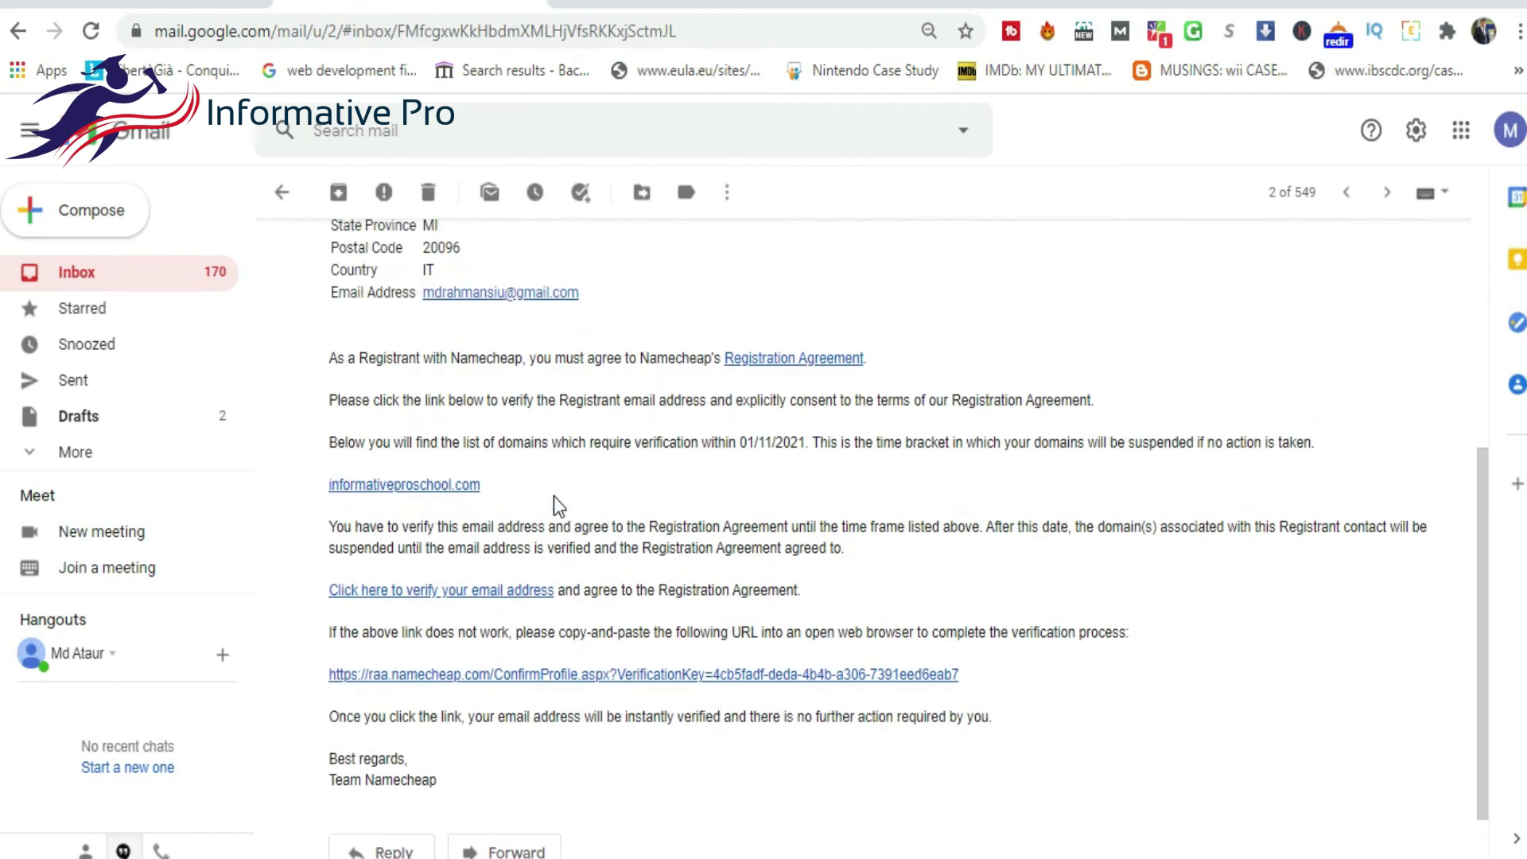
{"action": "scroll", "coordinate": [524, 485], "scroll_direction": "up", "scroll_amount": 2}
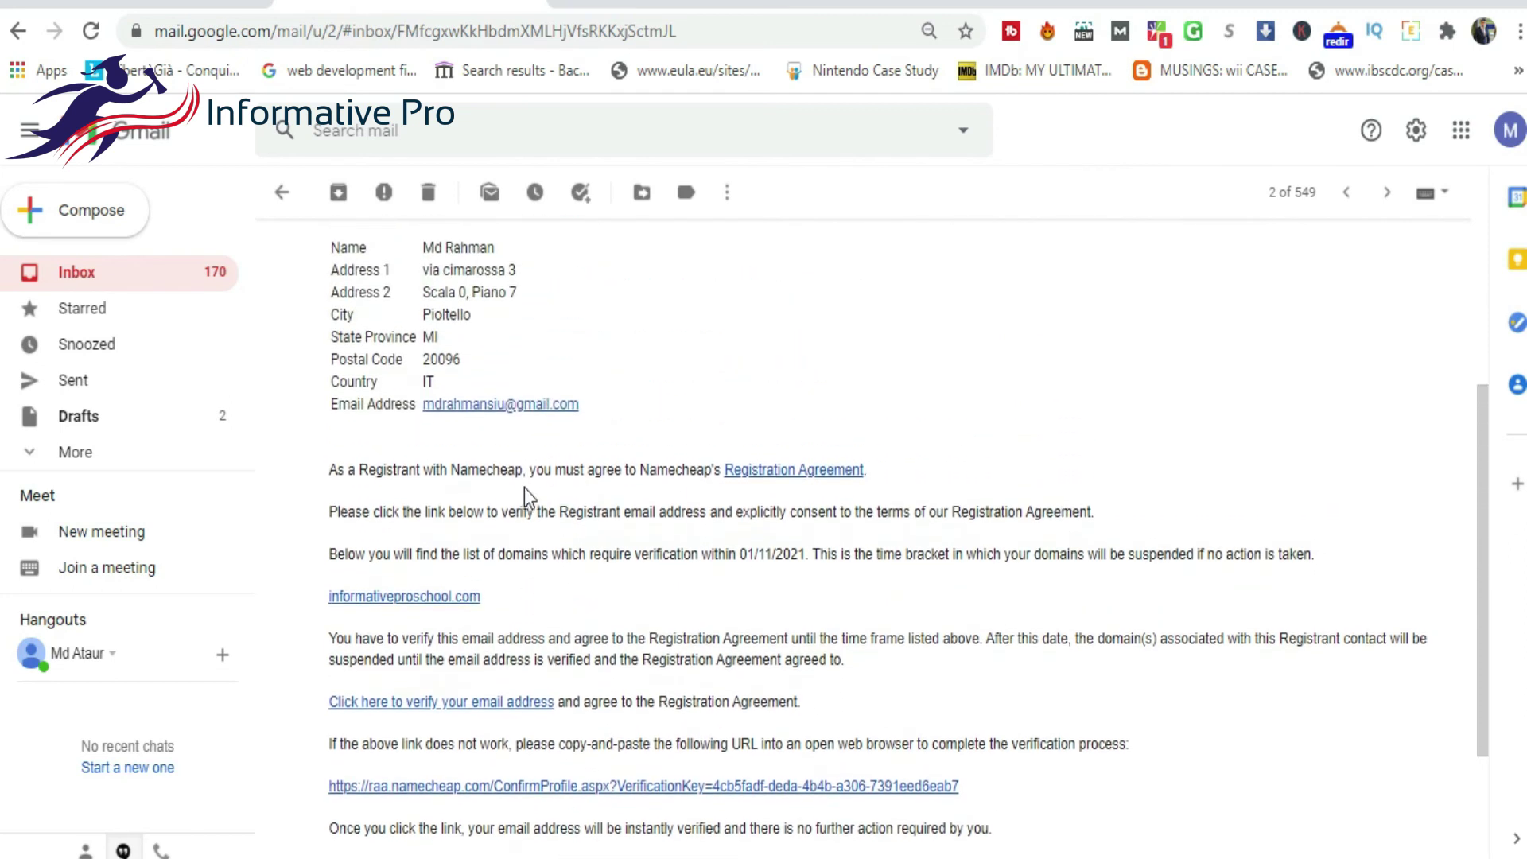
{"action": "scroll", "coordinate": [525, 488], "scroll_direction": "down", "scroll_amount": 1}
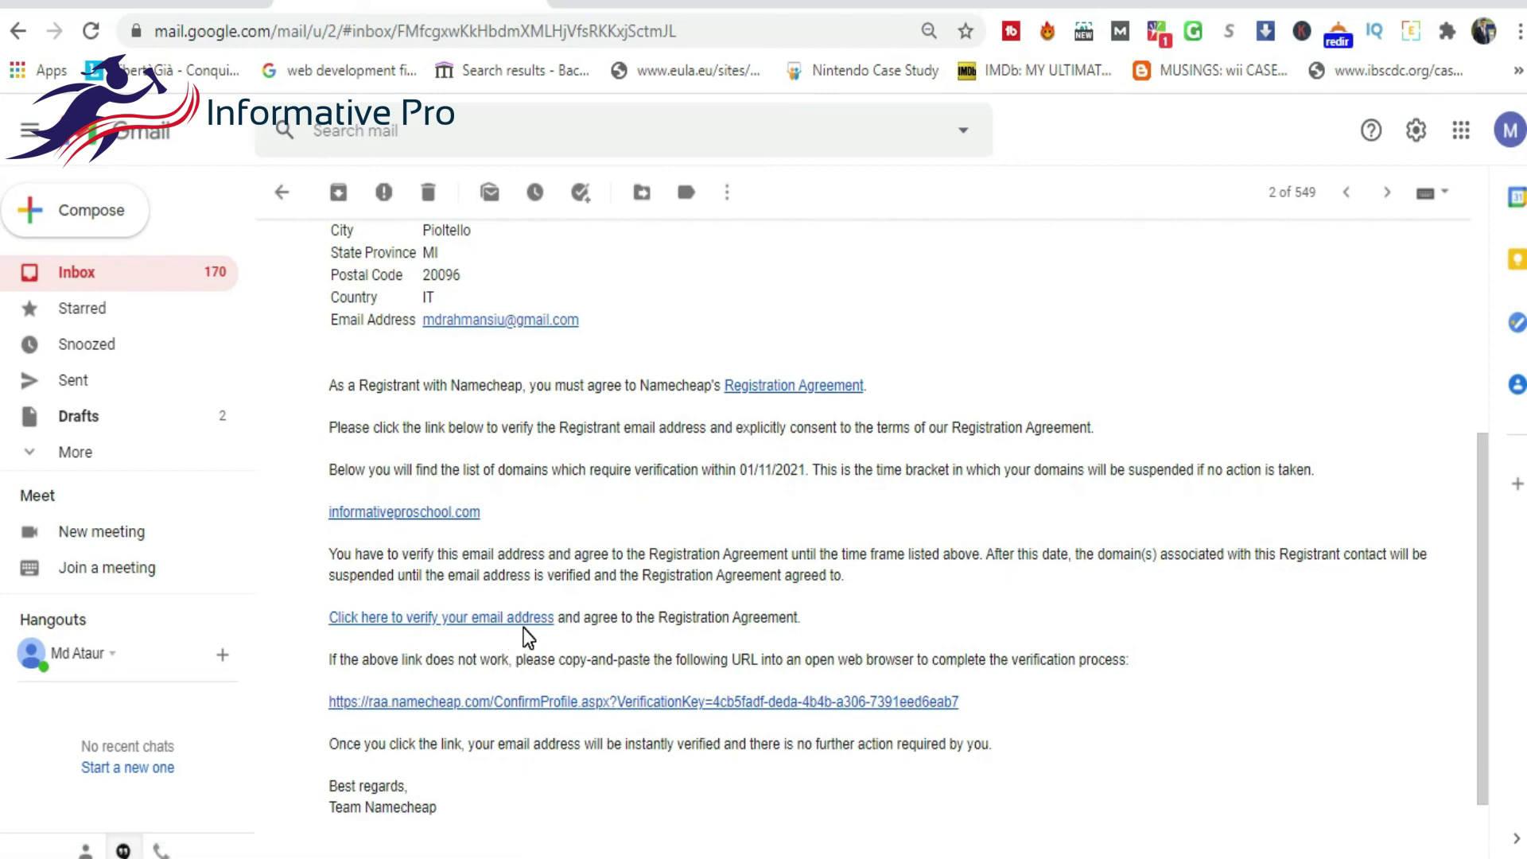
{"action": "scroll", "coordinate": [481, 636], "scroll_direction": "up", "scroll_amount": 4}
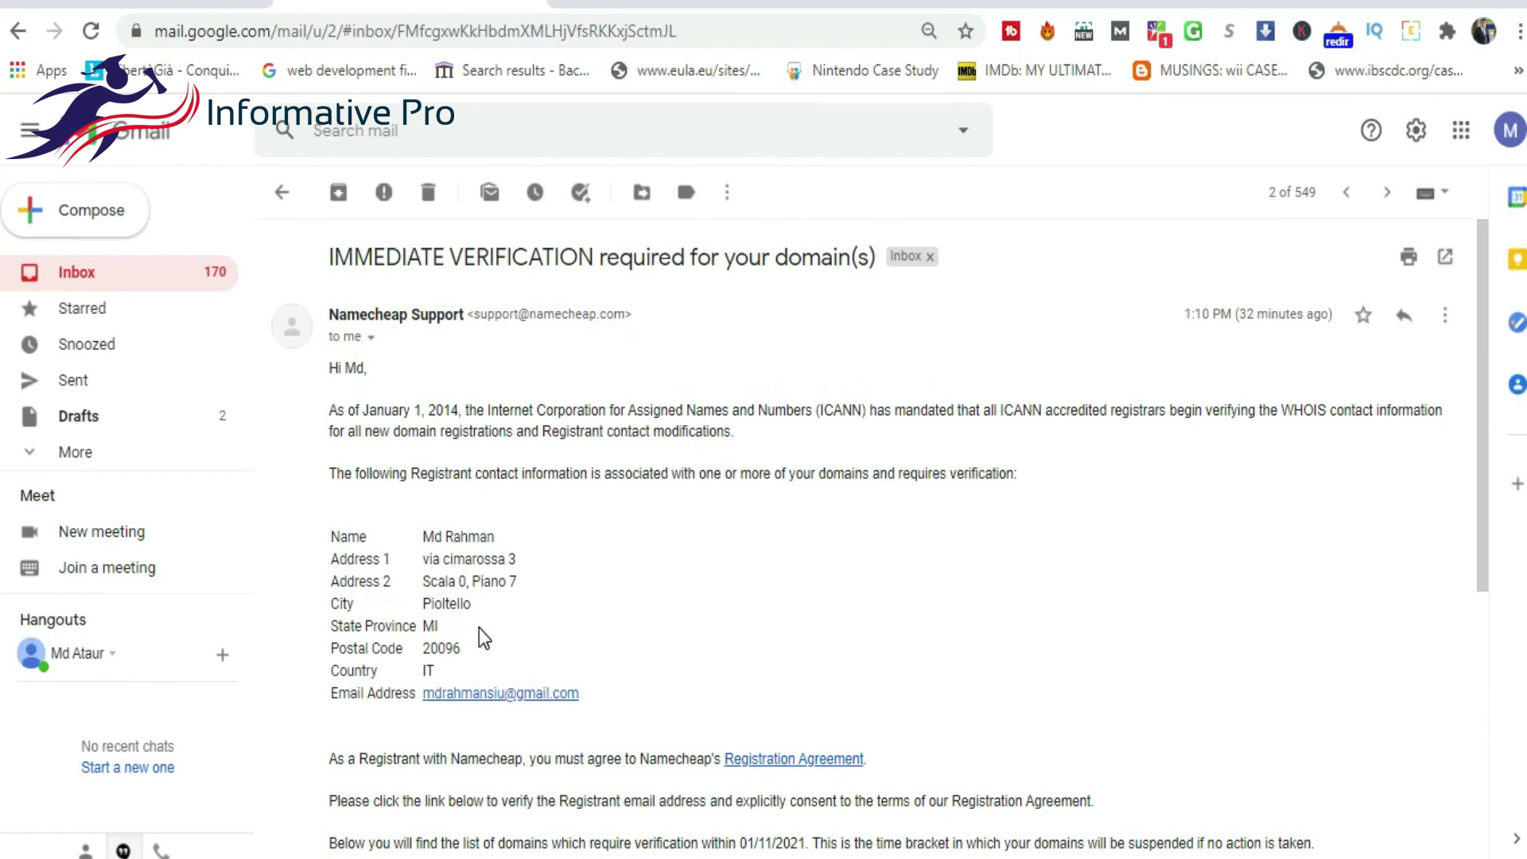
{"action": "left_click", "coordinate": [295, 183]}
- Switch to the Namecheap site and go to the account dashboard
{"action": "left_click", "coordinate": [573, 6]}
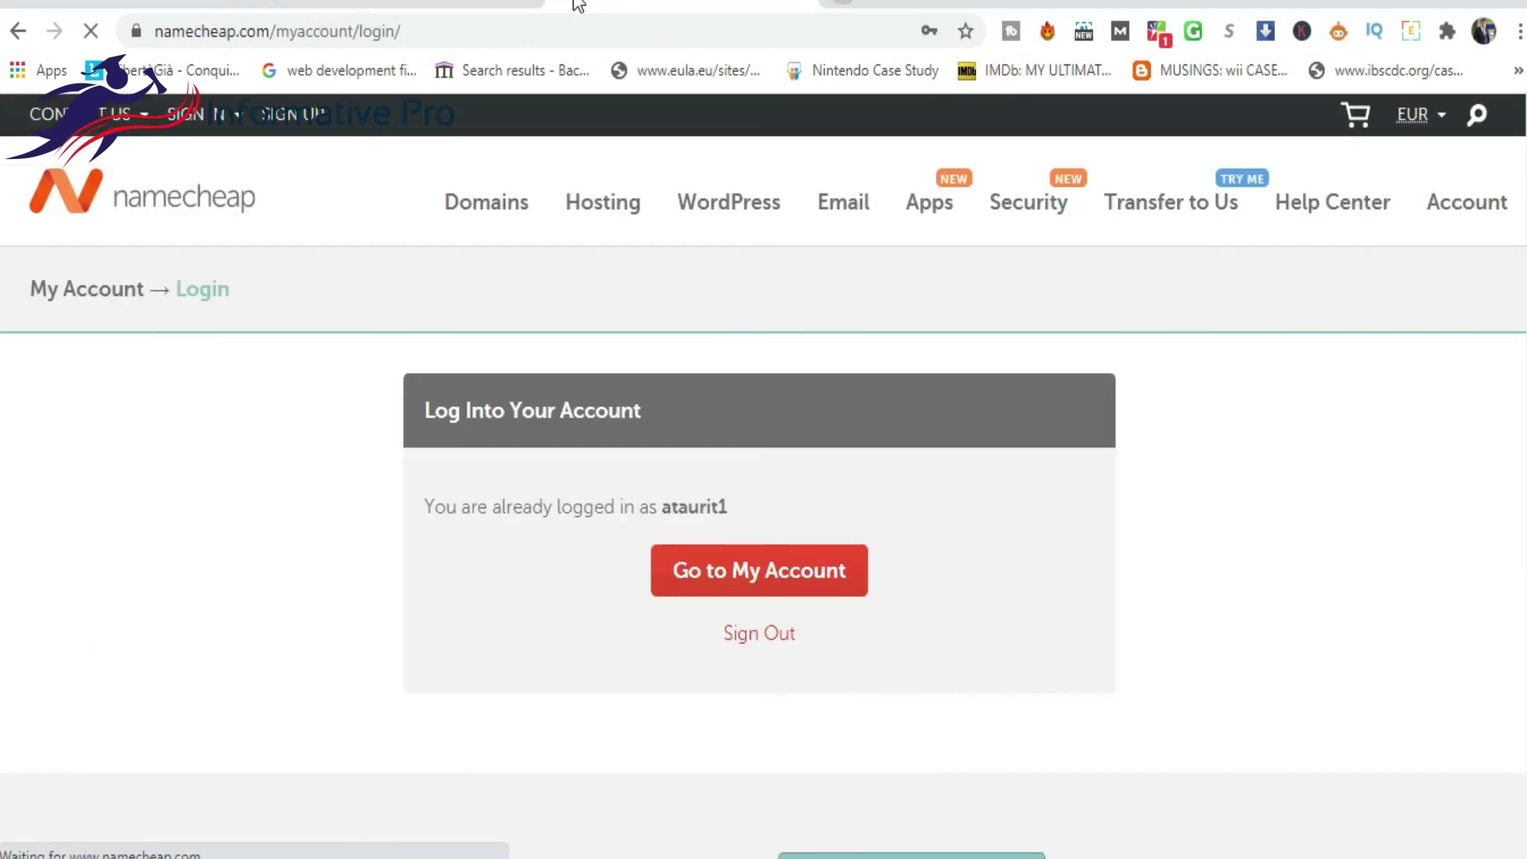
{"action": "left_click", "coordinate": [745, 586]}
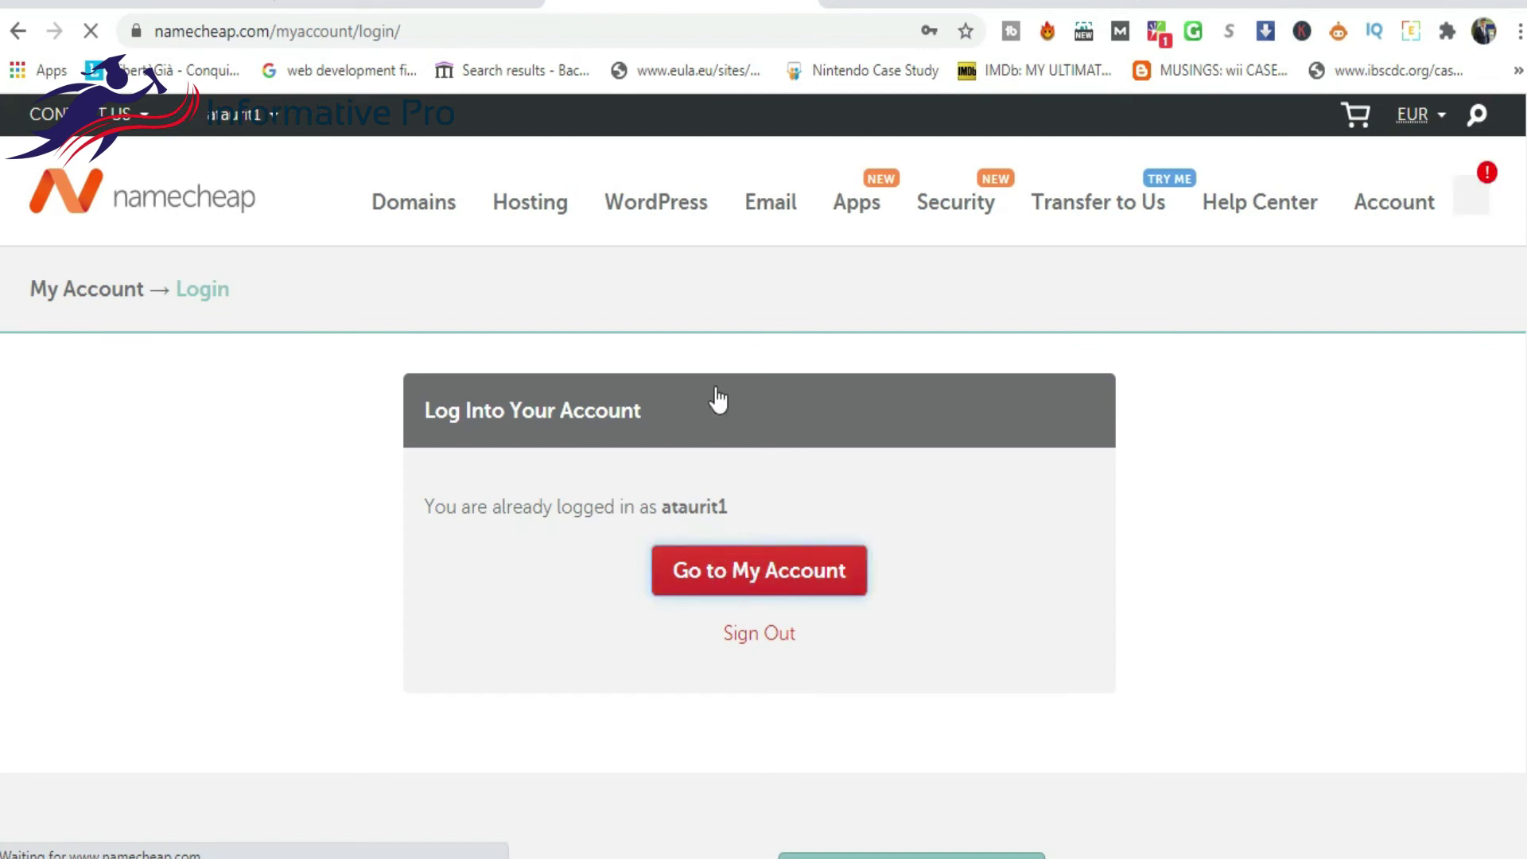
{"action": "mouse_move", "coordinate": [237, 116]}
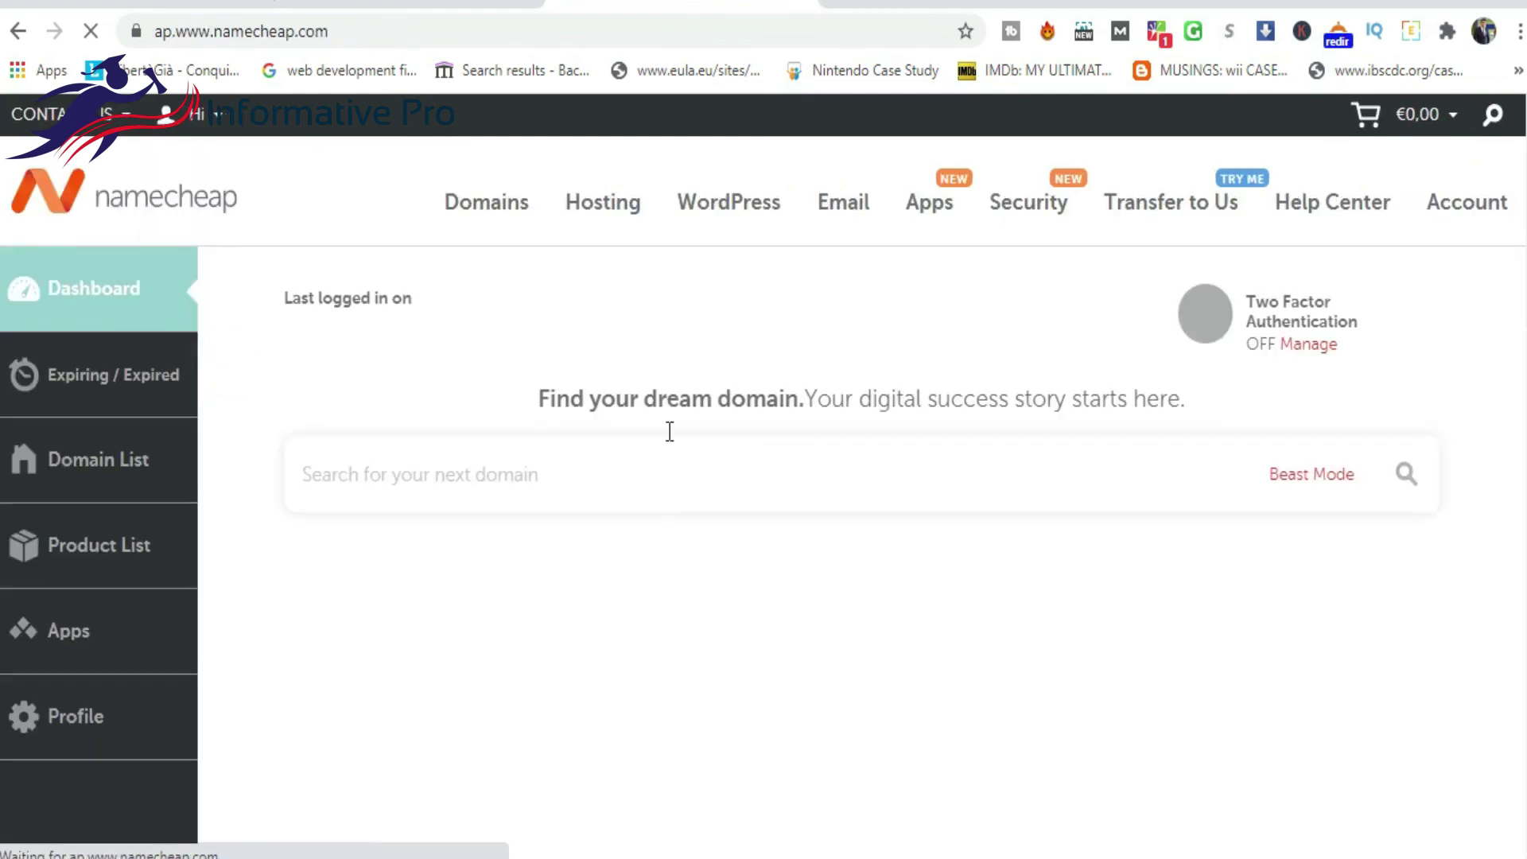
- Examine the products and expiration date for informativeproschool.com among the dashboard's recently active items
{"action": "scroll", "coordinate": [805, 475], "scroll_direction": "down", "scroll_amount": 5}
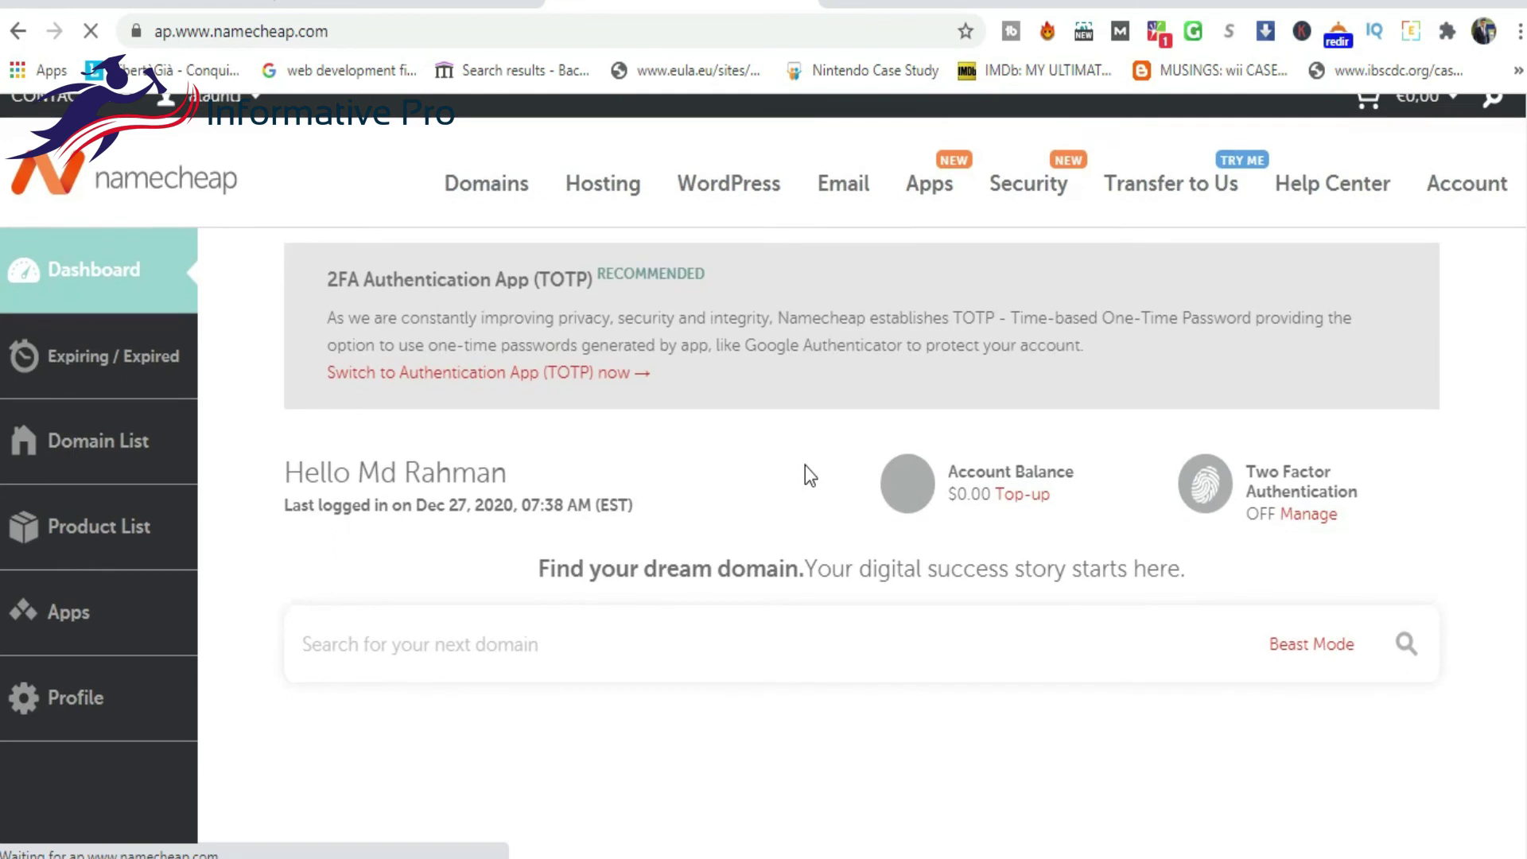
{"action": "scroll", "coordinate": [780, 478], "scroll_direction": "down", "scroll_amount": 3}
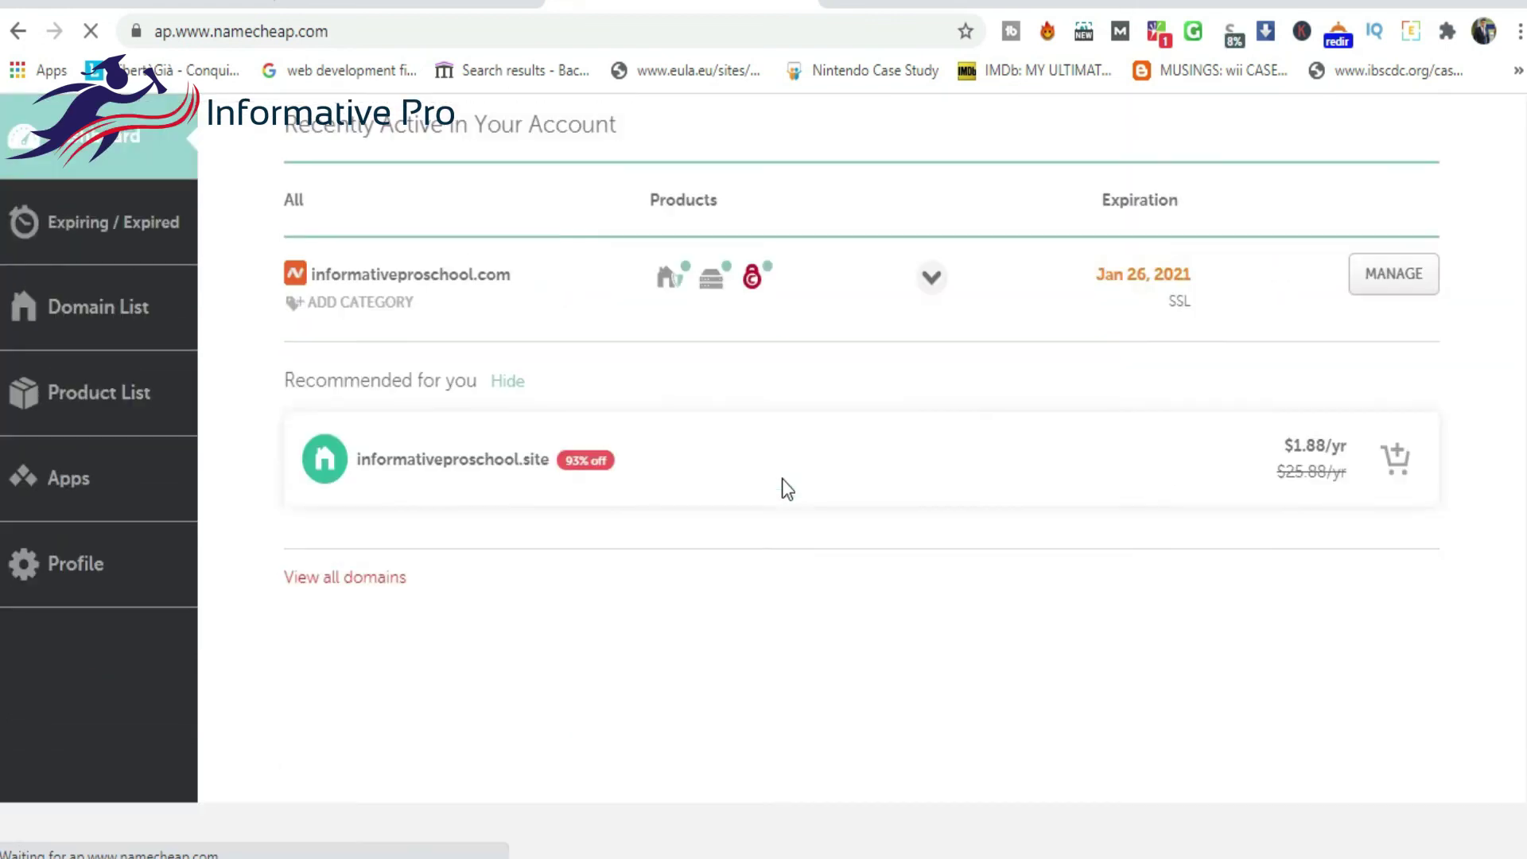
{"action": "mouse_move", "coordinate": [797, 315]}
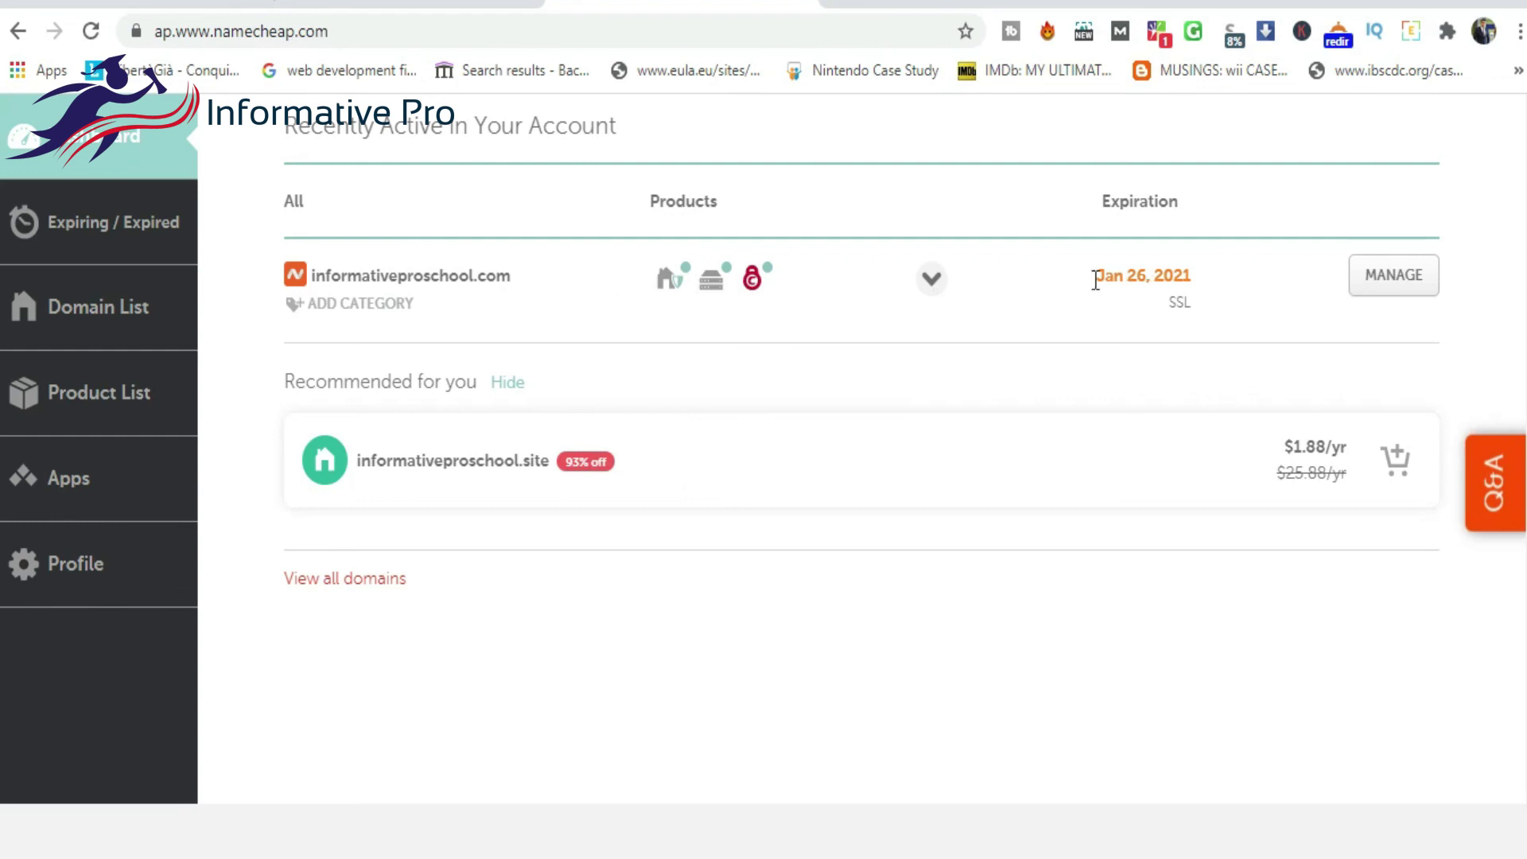
{"action": "scroll", "coordinate": [1161, 271], "scroll_direction": "up", "scroll_amount": 1}
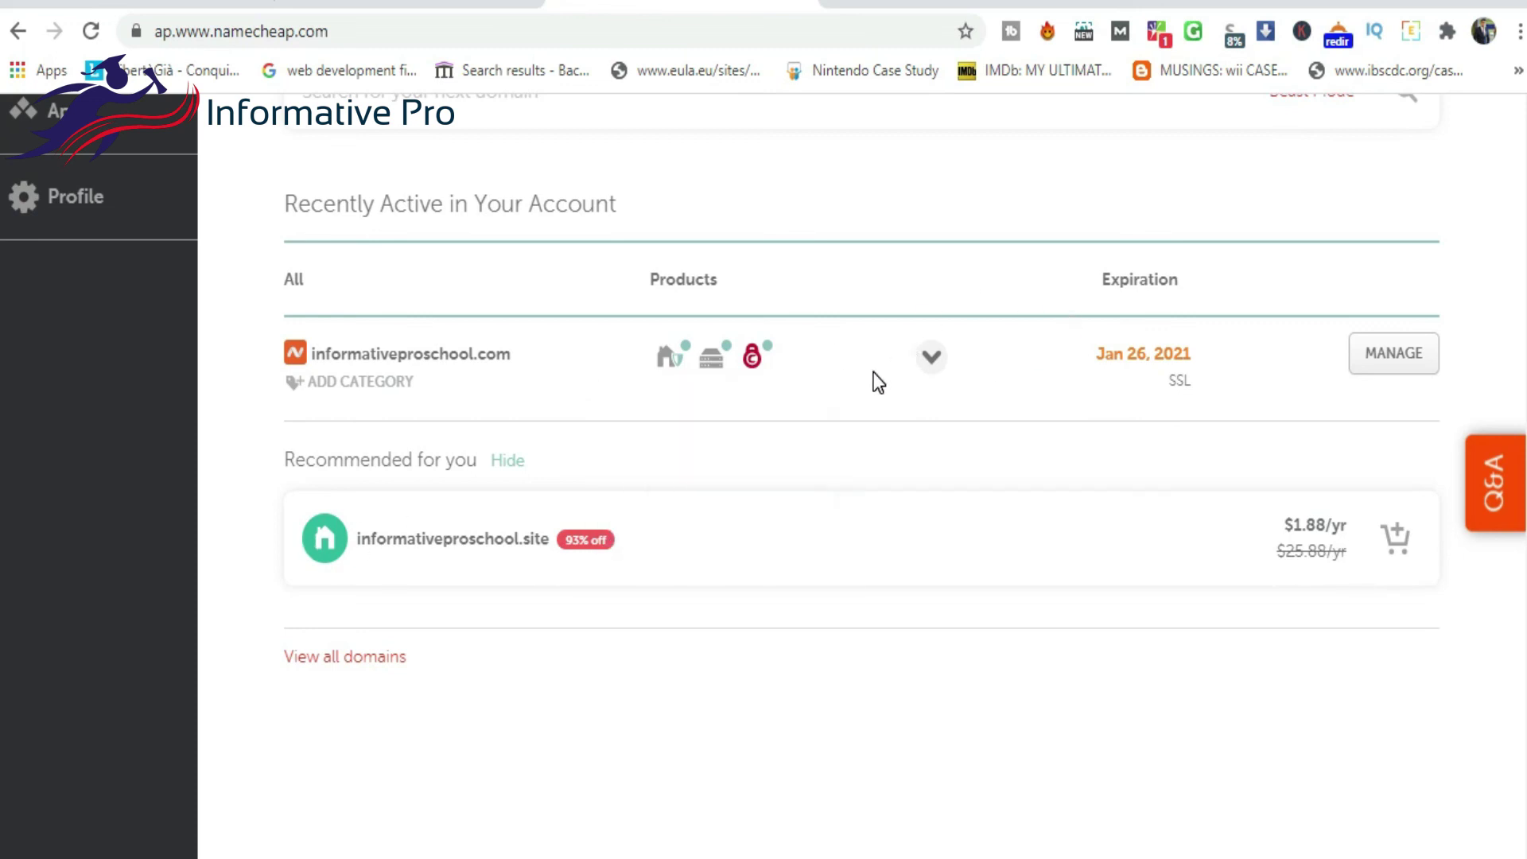
- Check the PositiveSSL certificate details for informativeproschool.com and compare its expiration date with the one listed for the domain
{"action": "mouse_move", "coordinate": [755, 362]}
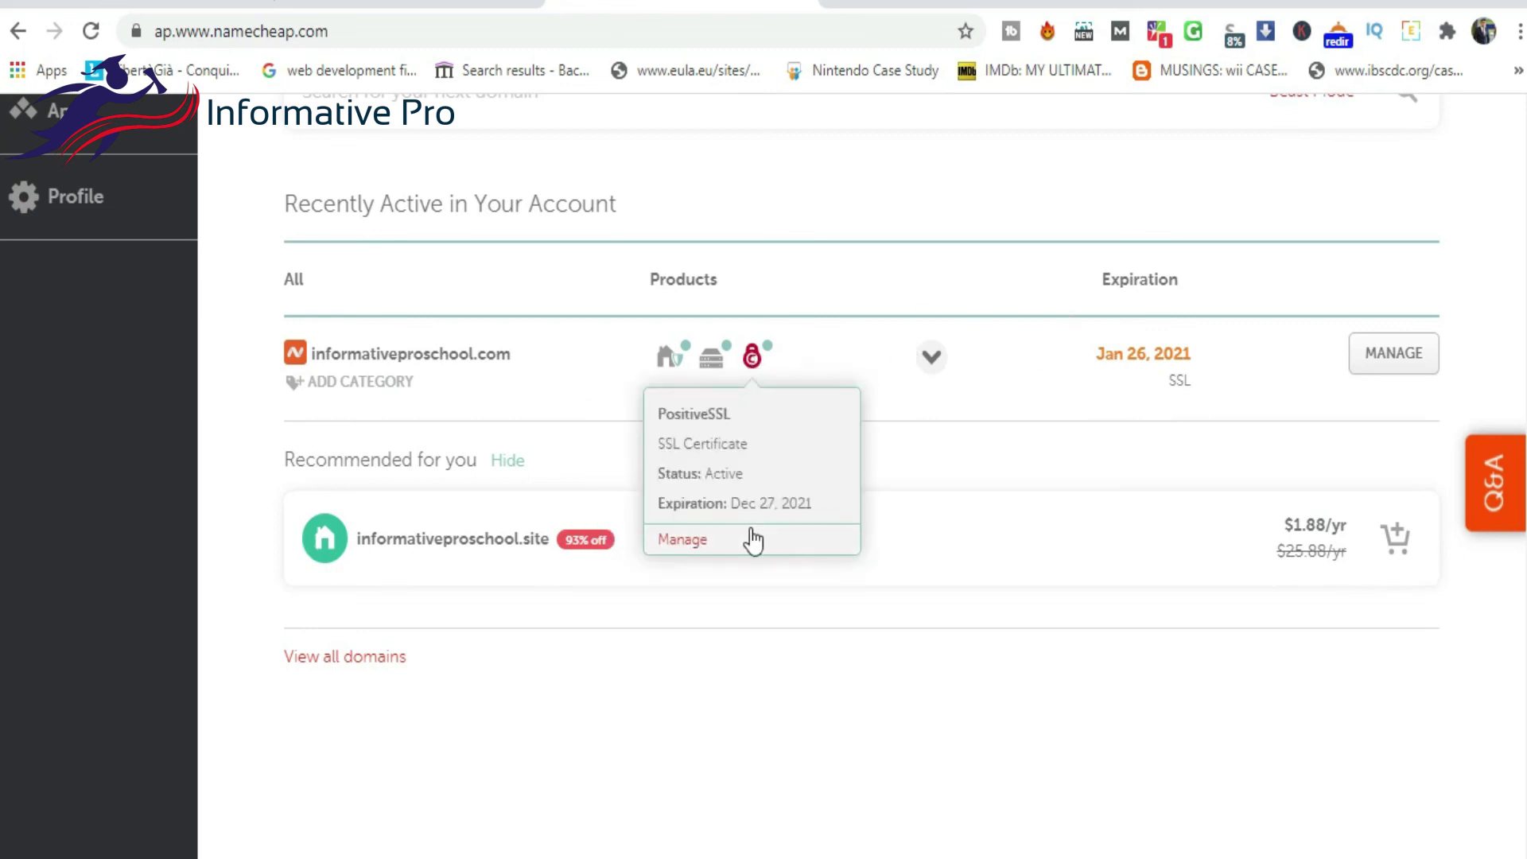
{"action": "left_click_drag", "start_coordinate": [729, 503], "coordinate": [813, 507]}
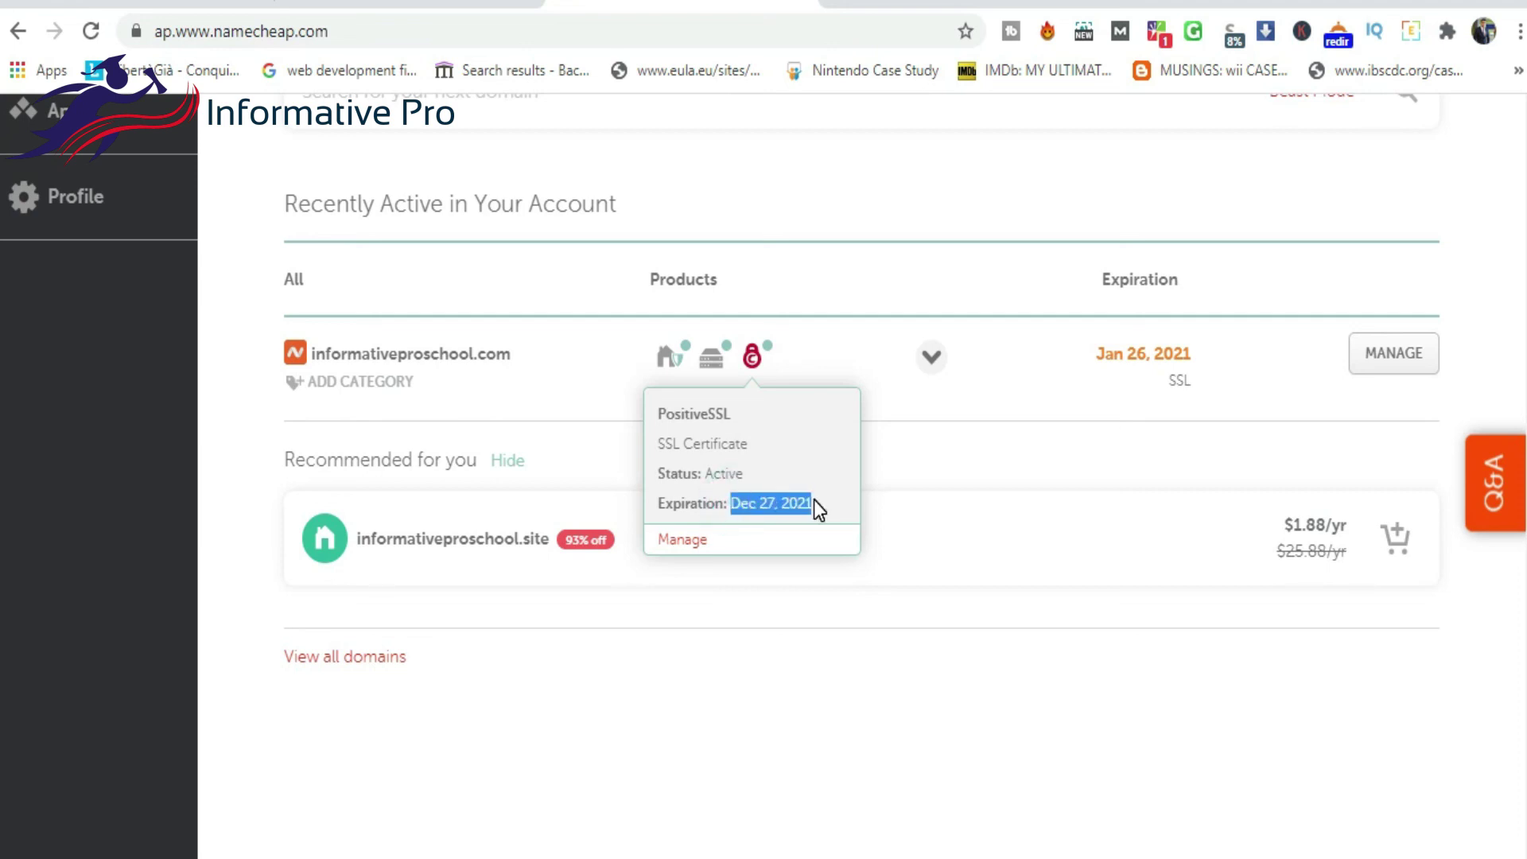
{"action": "left_click_drag", "start_coordinate": [813, 500], "coordinate": [810, 499]}
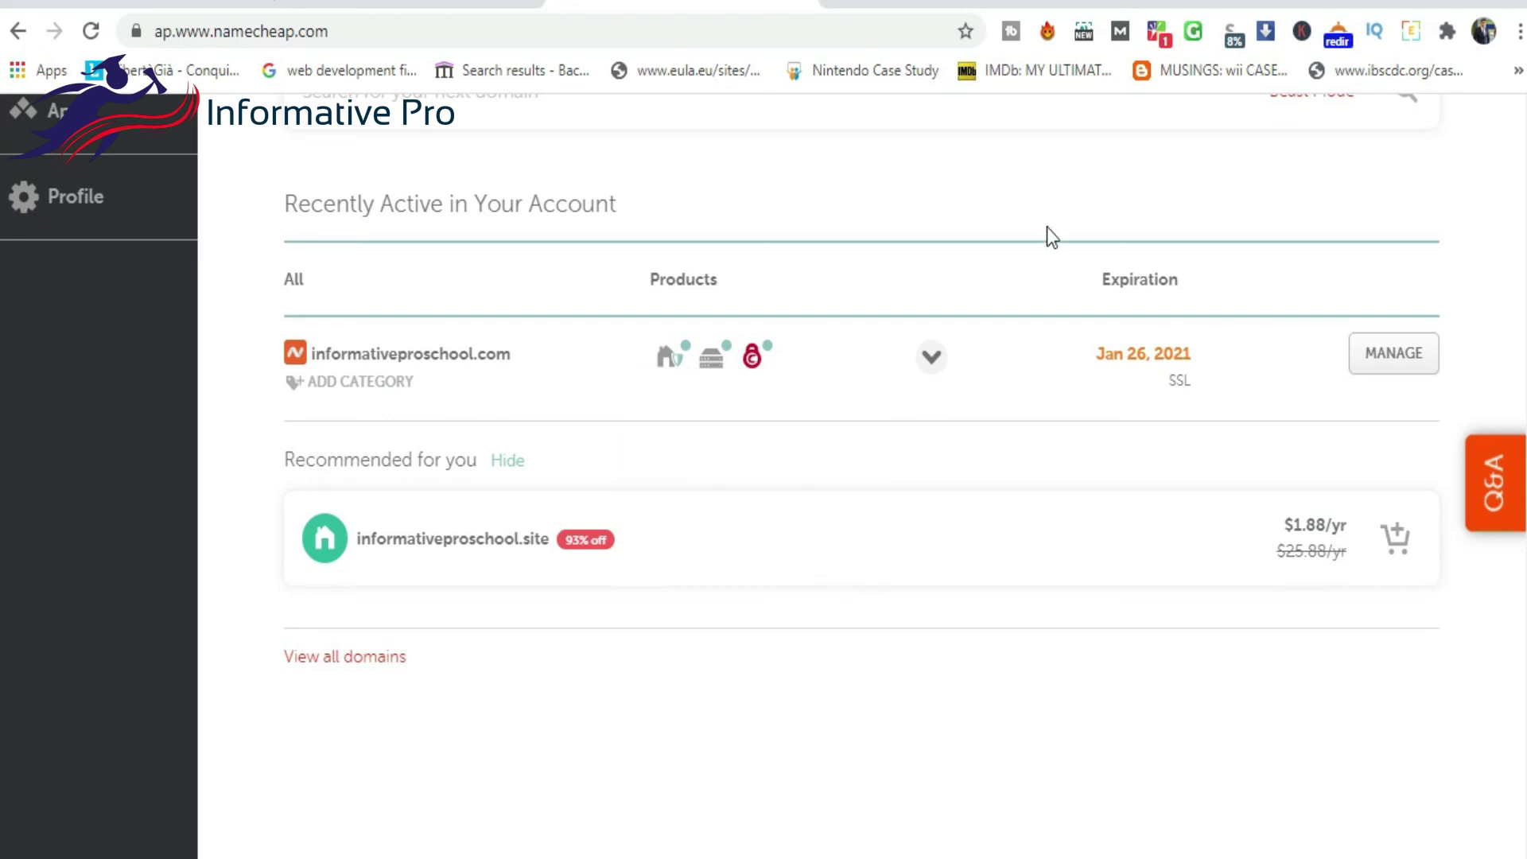
{"action": "left_click_drag", "start_coordinate": [1085, 351], "coordinate": [1194, 355]}
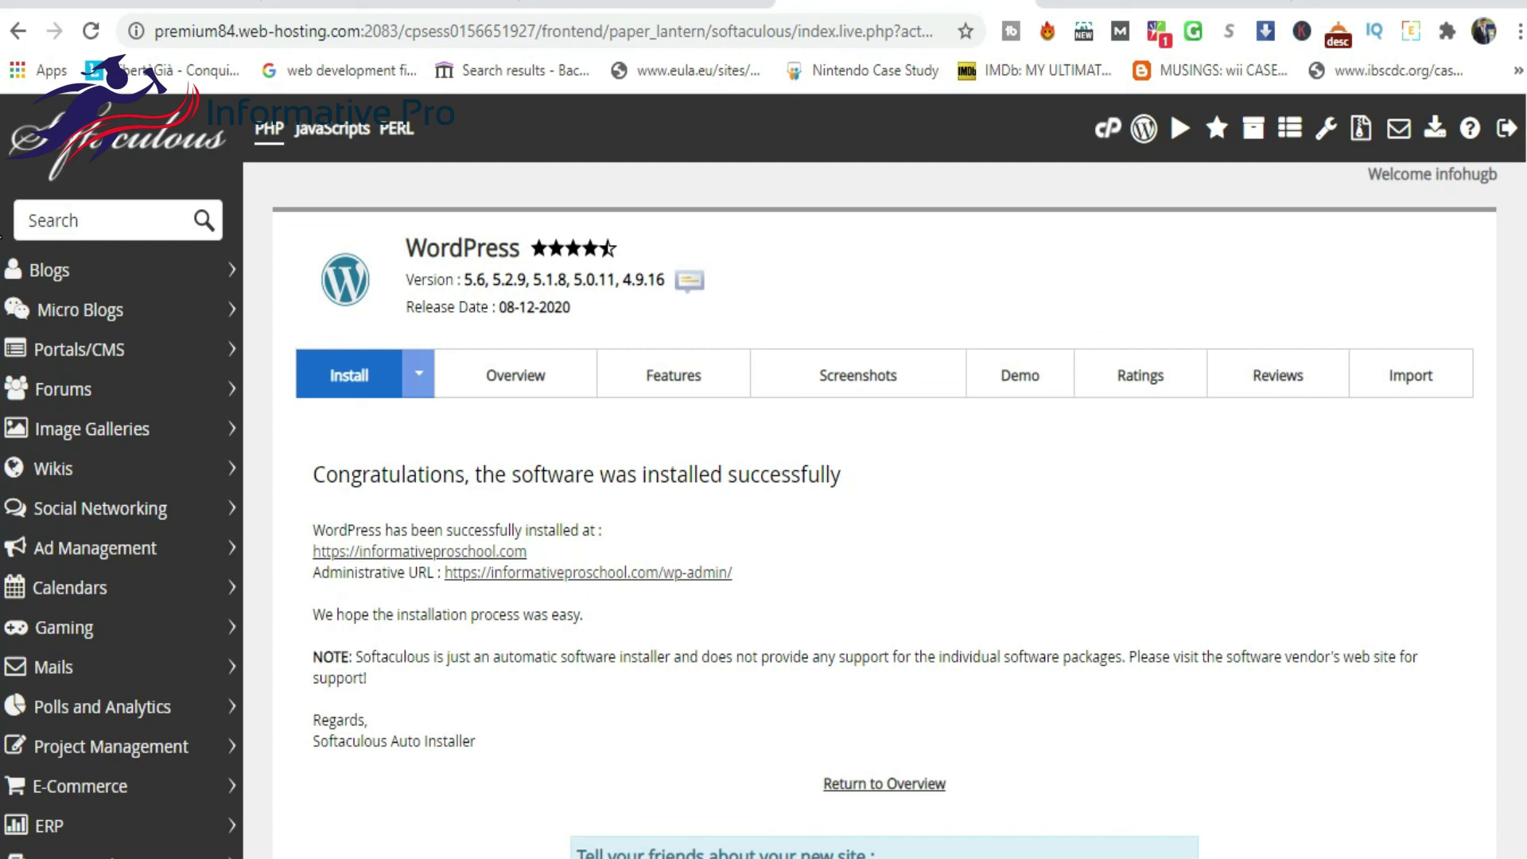
- Review the Softaculous WordPress installation page, including the site address and administrative URL for informativeproschool.com
{"action": "scroll", "coordinate": [3, 208], "scroll_direction": "down", "scroll_amount": 5}
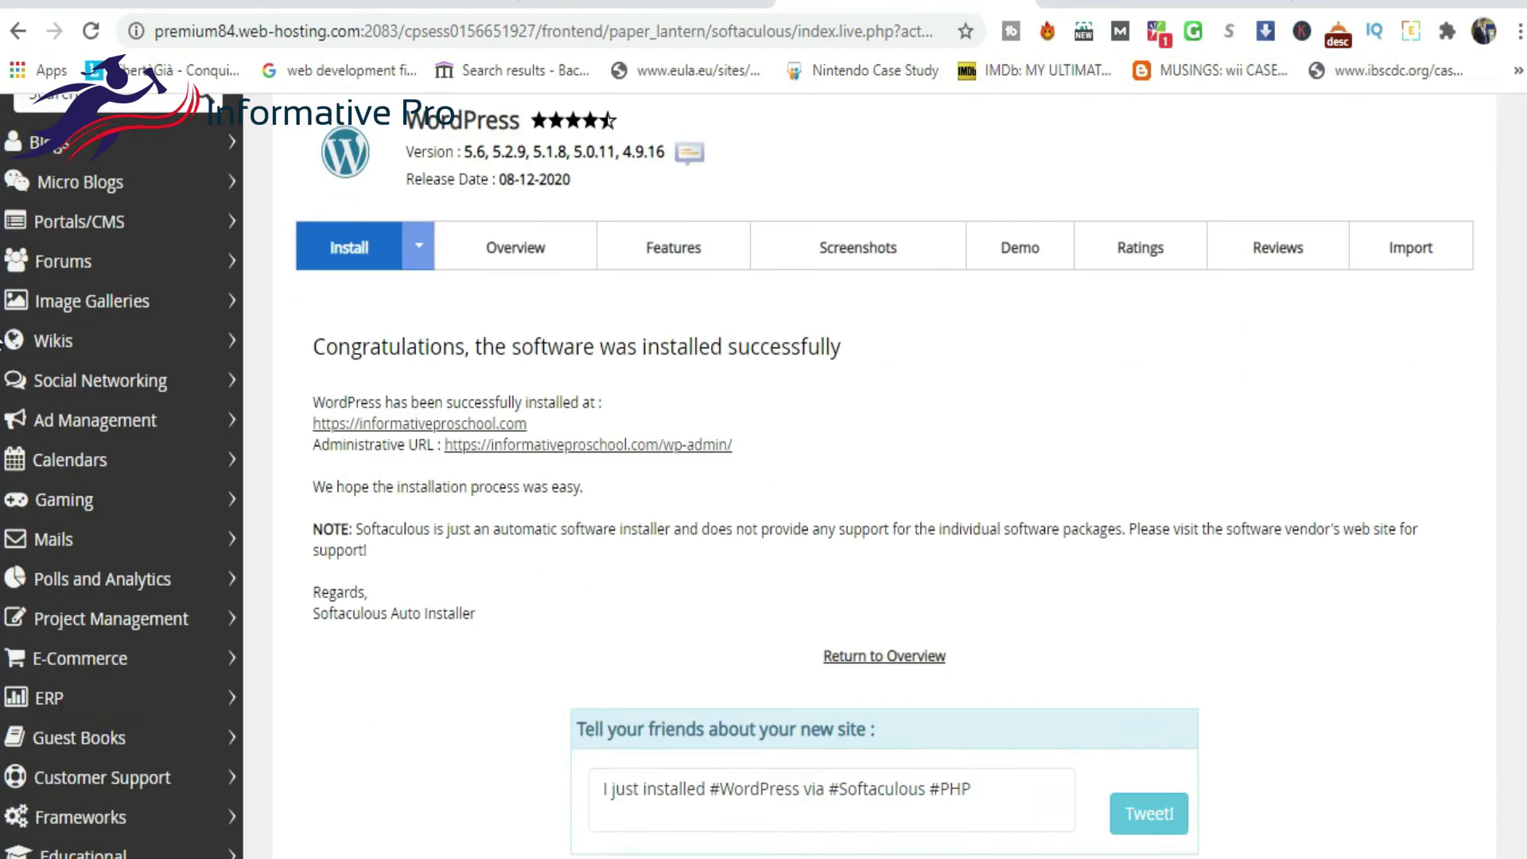
{"action": "scroll", "coordinate": [3, 208], "scroll_direction": "up", "scroll_amount": 5}
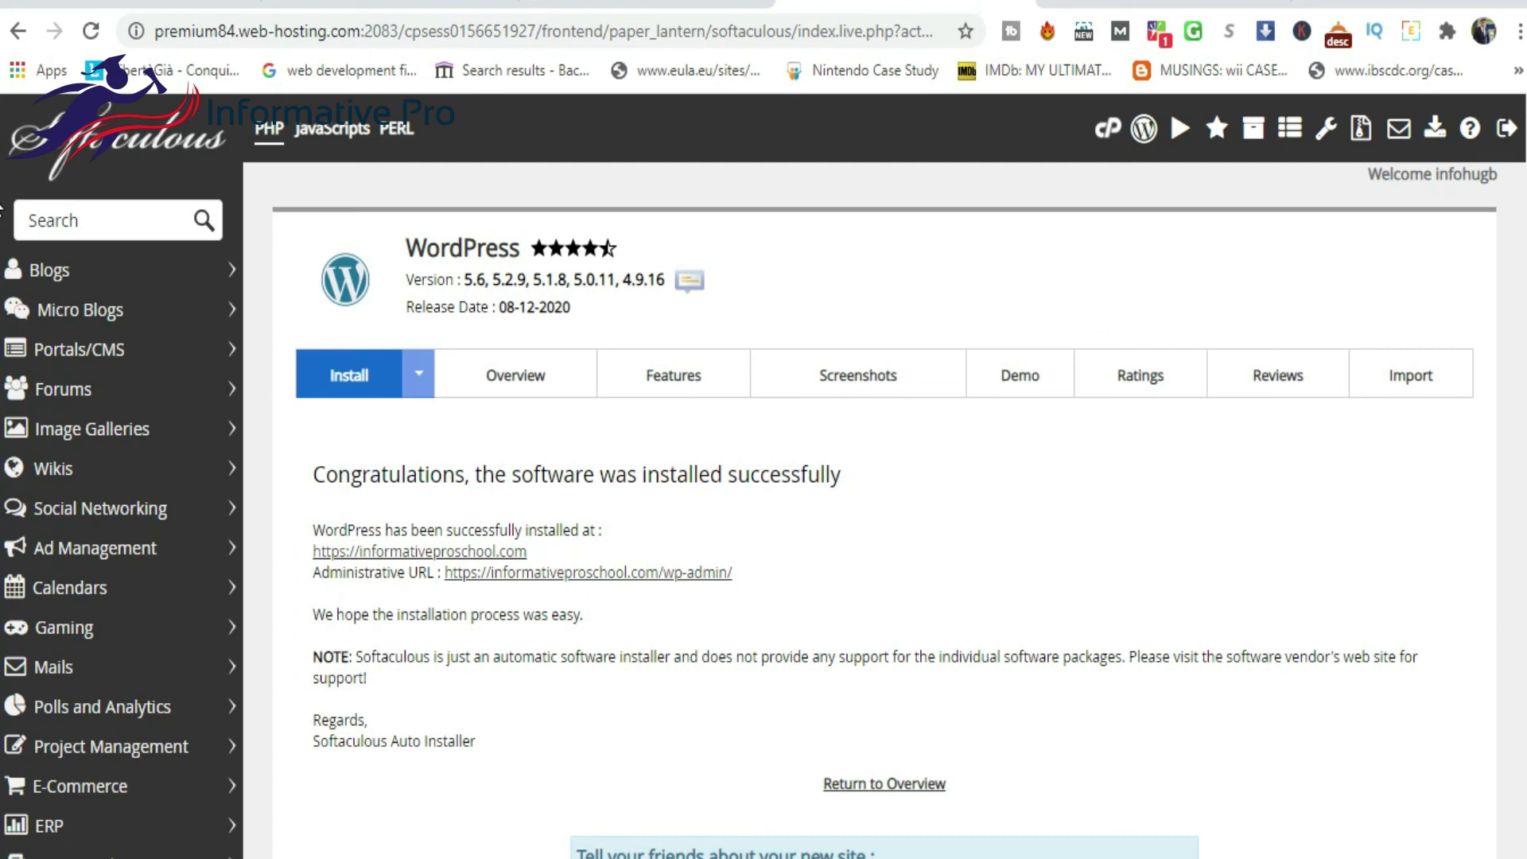
{"action": "scroll", "coordinate": [1, 208], "scroll_direction": "down", "scroll_amount": 5}
{"action": "scroll", "coordinate": [2, 306], "scroll_direction": "up", "scroll_amount": 3}
{"action": "scroll", "coordinate": [2, 304], "scroll_direction": "up", "scroll_amount": 3}
{"action": "scroll", "coordinate": [764, 479], "scroll_direction": "down", "scroll_amount": 7}
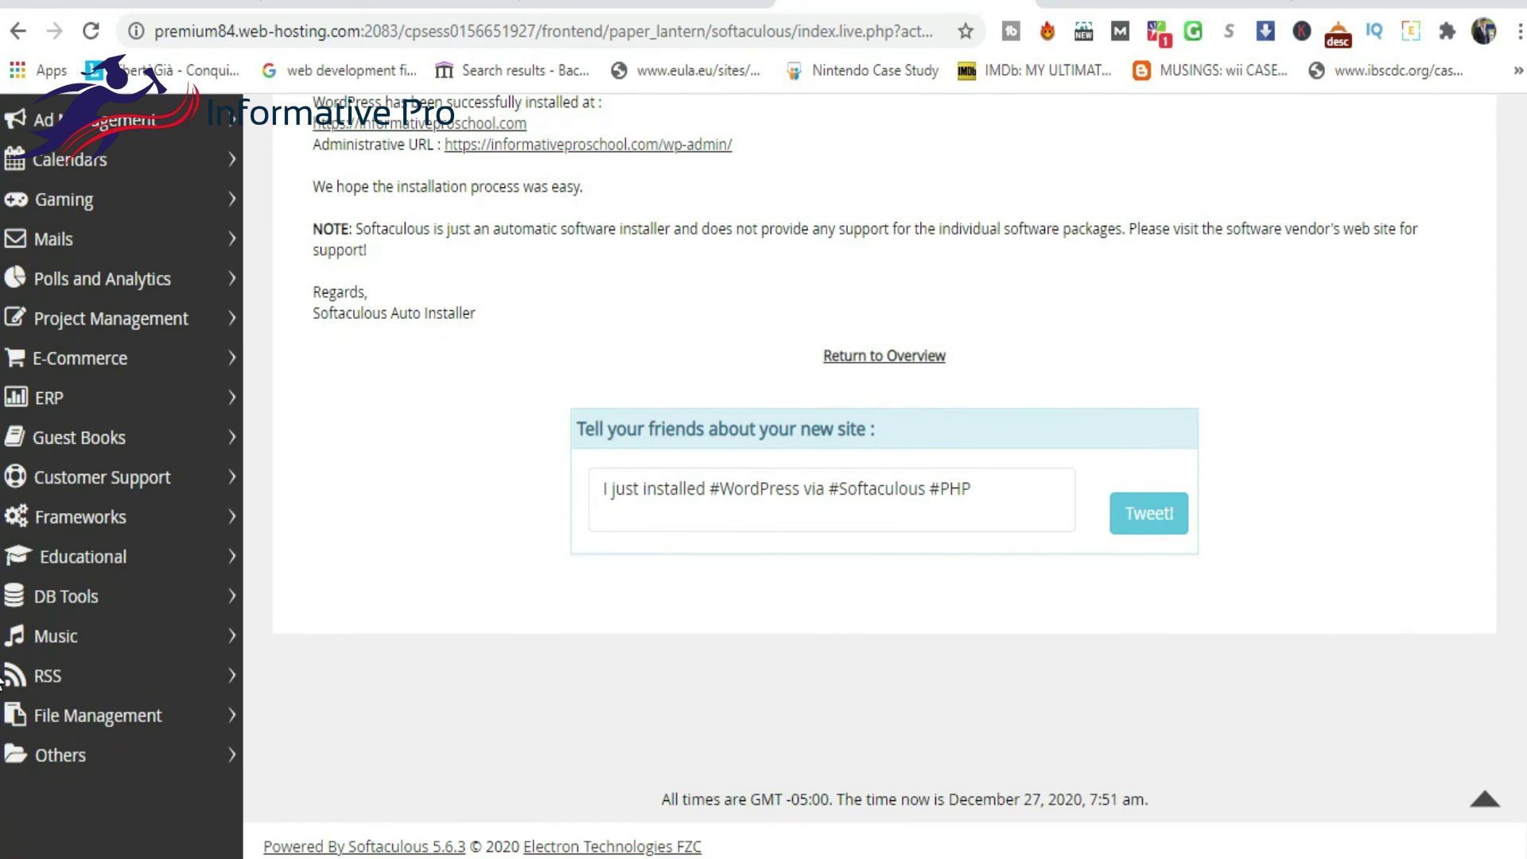
{"action": "scroll", "coordinate": [2, 683], "scroll_direction": "up", "scroll_amount": 7}
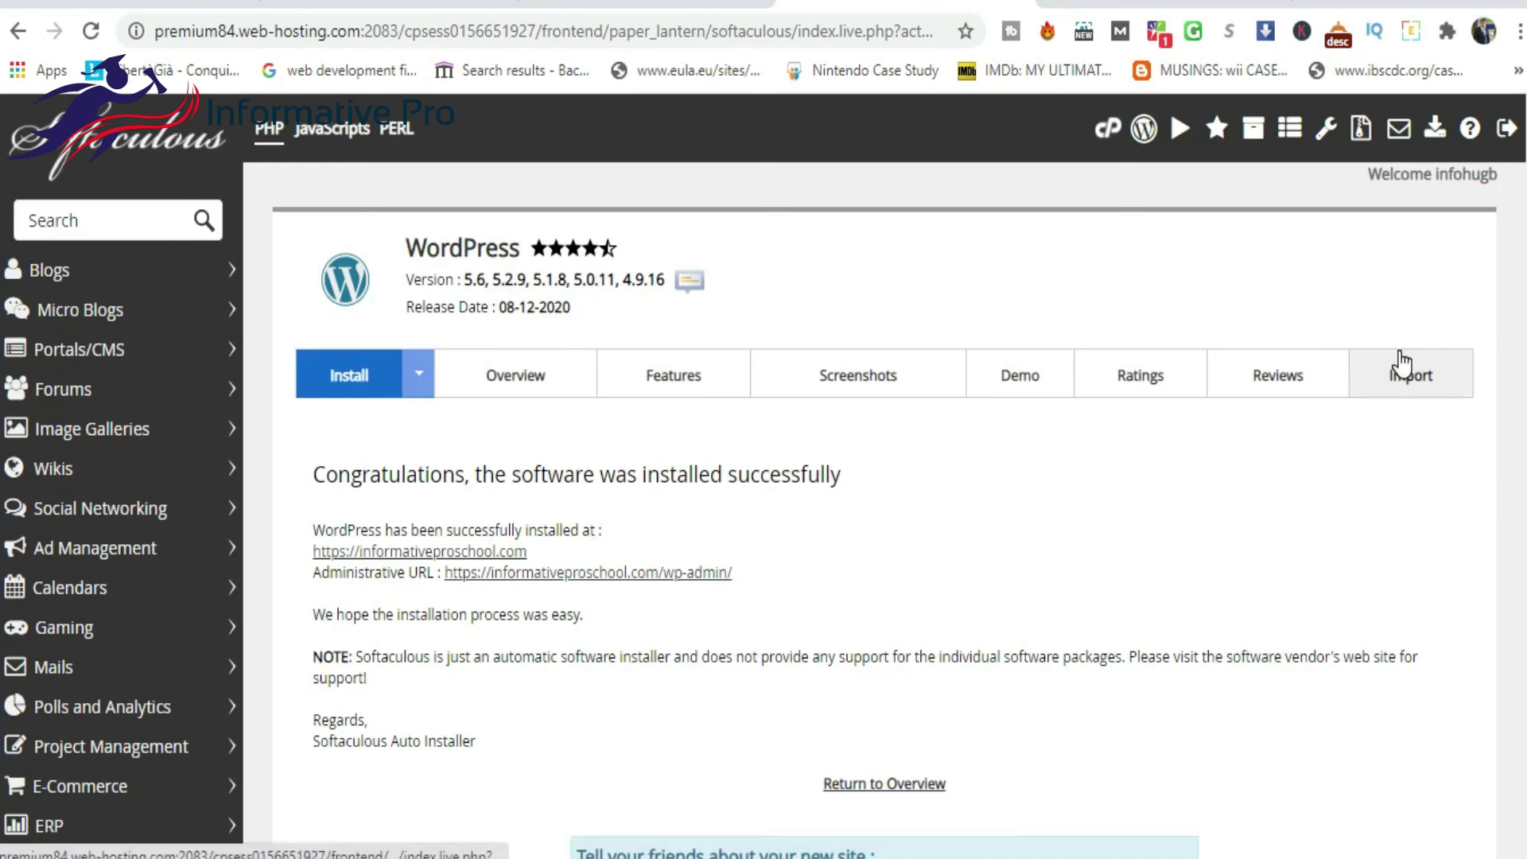